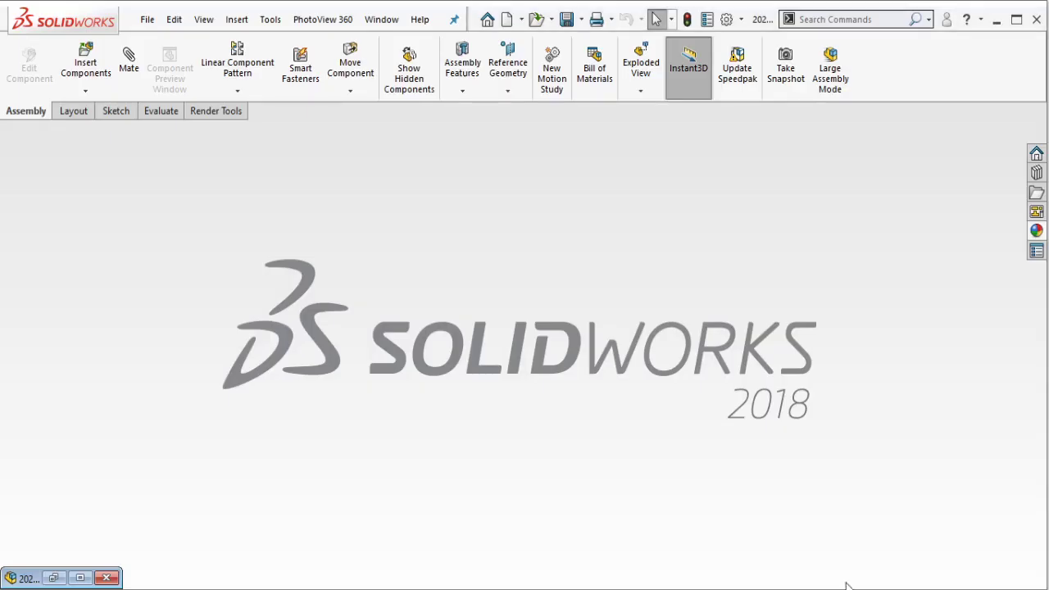
Create a new assembly document, Assem7, without inserting a component yet.
click(507, 23)
click(410, 261)
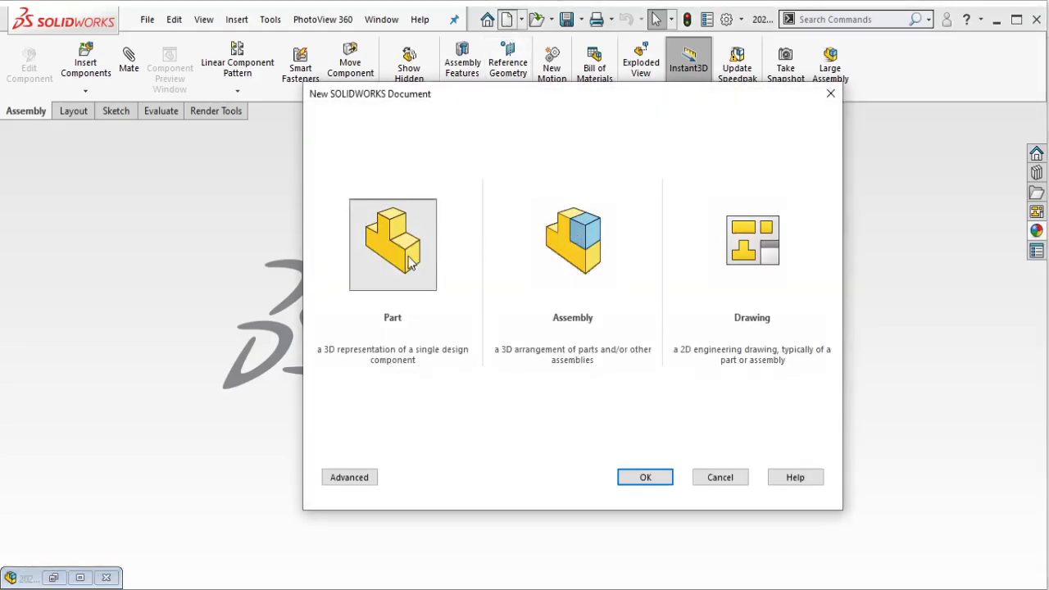
click(577, 261)
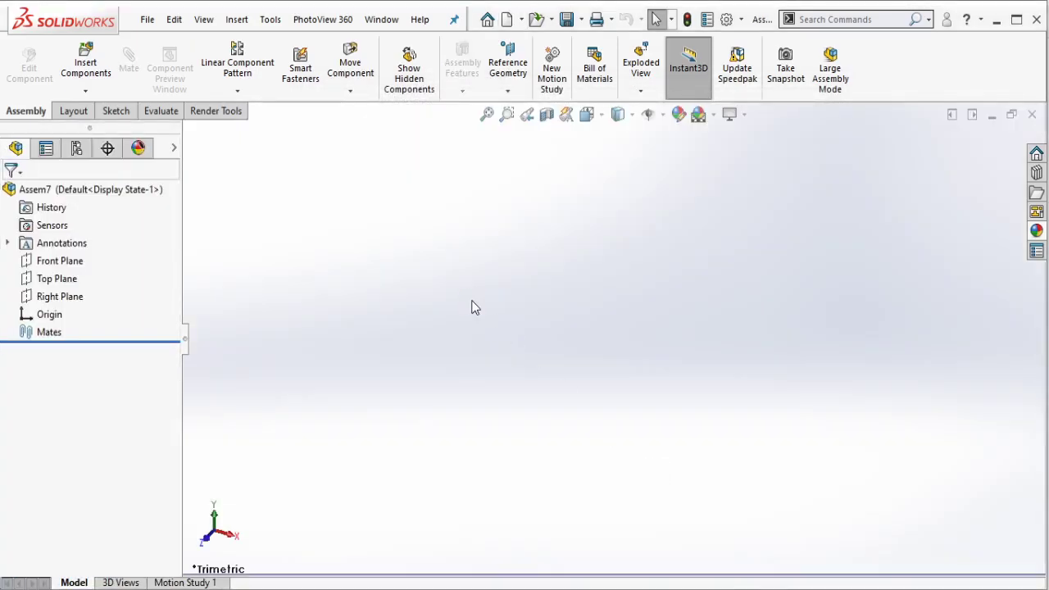
key(Escape)
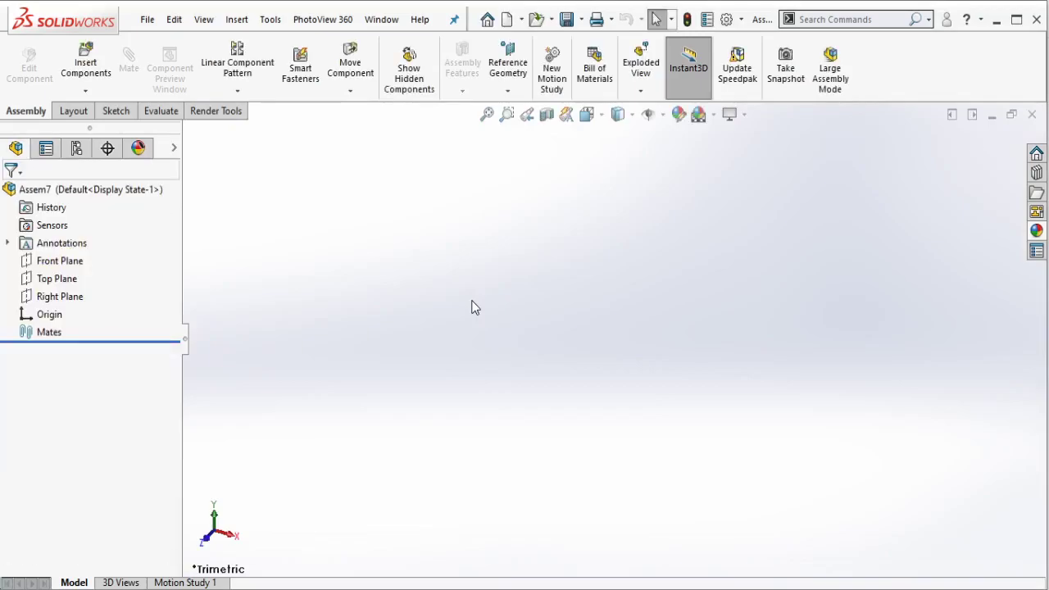
Select the Front, Top and Right planes in the feature tree.
click(47, 261)
shift+click(62, 296)
click(76, 264)
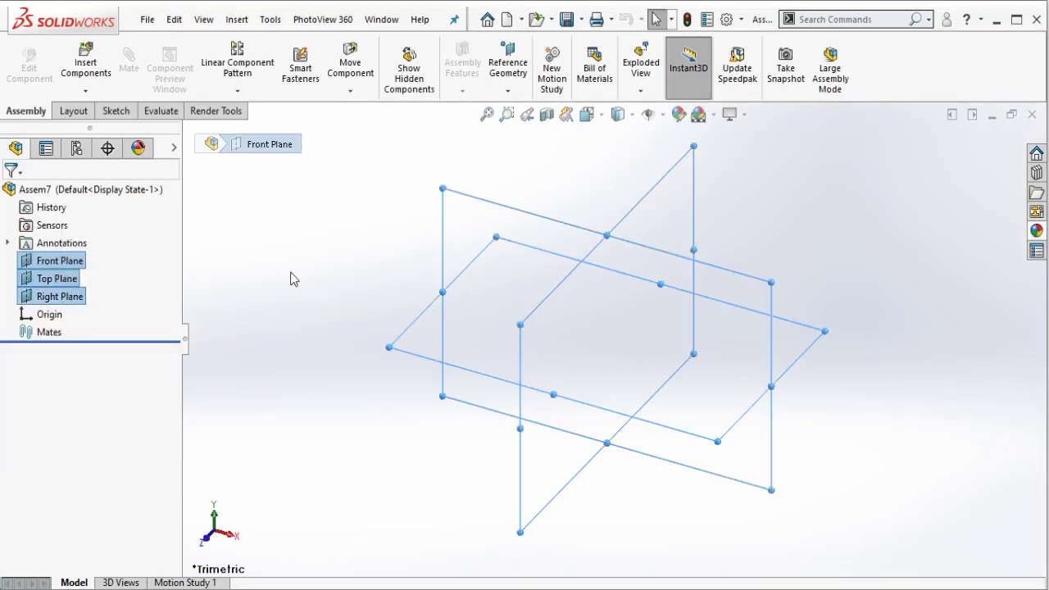
Show the three planes and drag 2021 - DPPPNP - 1 - Prod - 001.sldprt from the Product folder into the assembly.
click(648, 134)
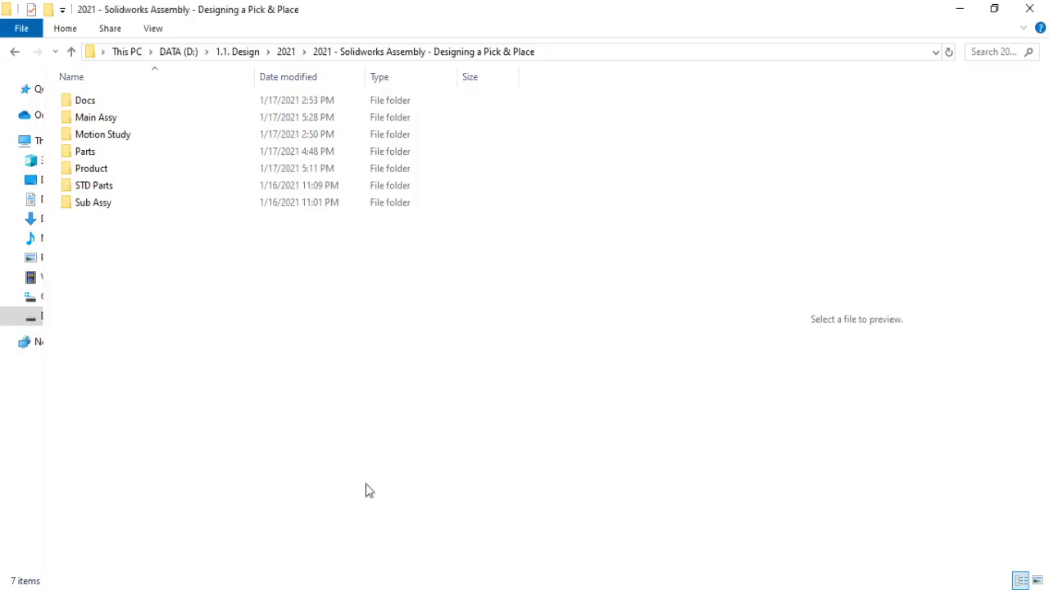
double_click(135, 174)
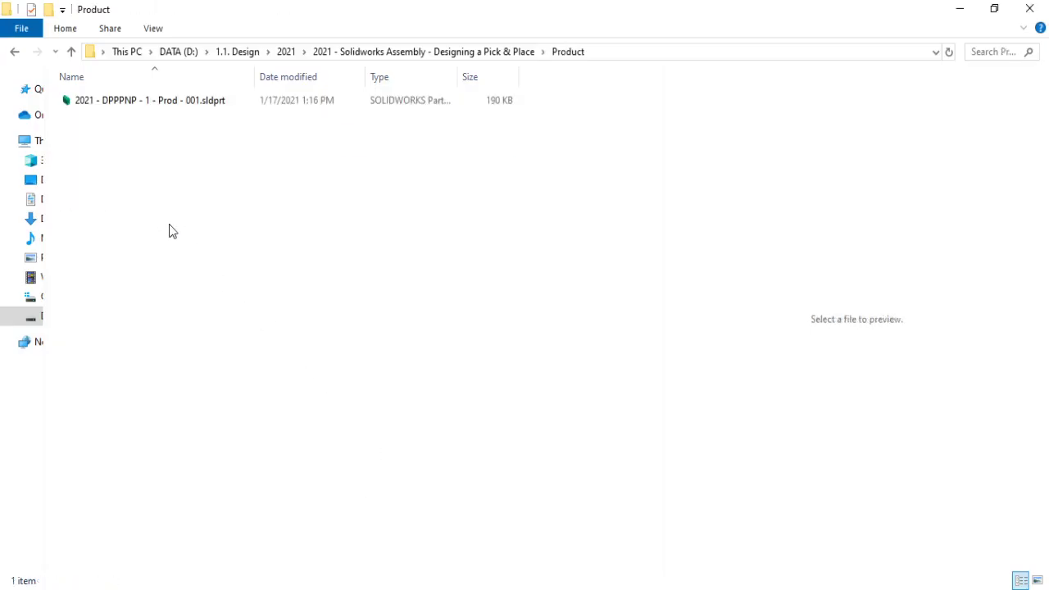
click(175, 102)
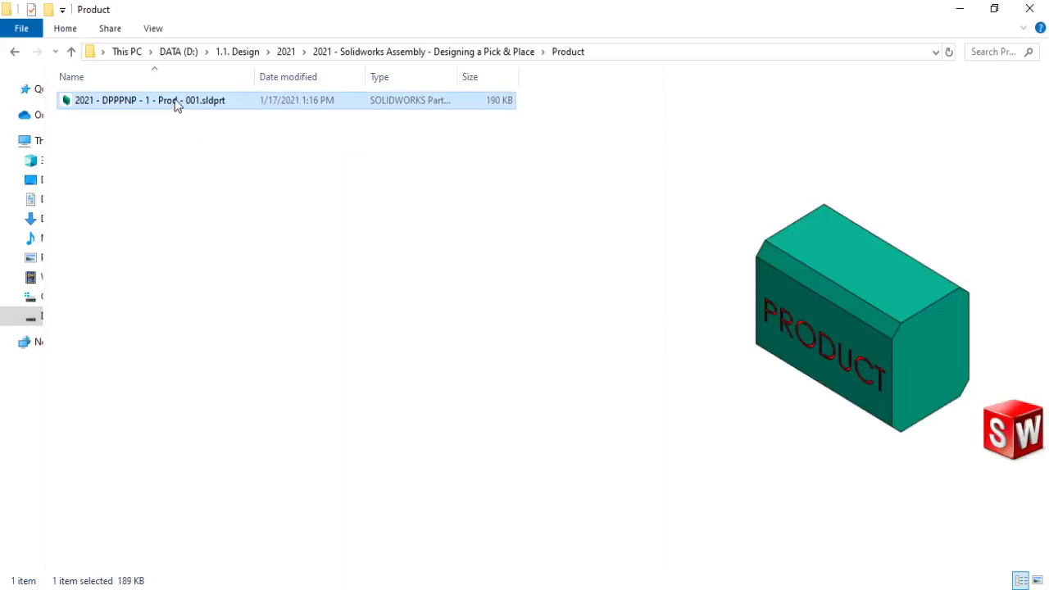
drag(175, 102, 917, 238)
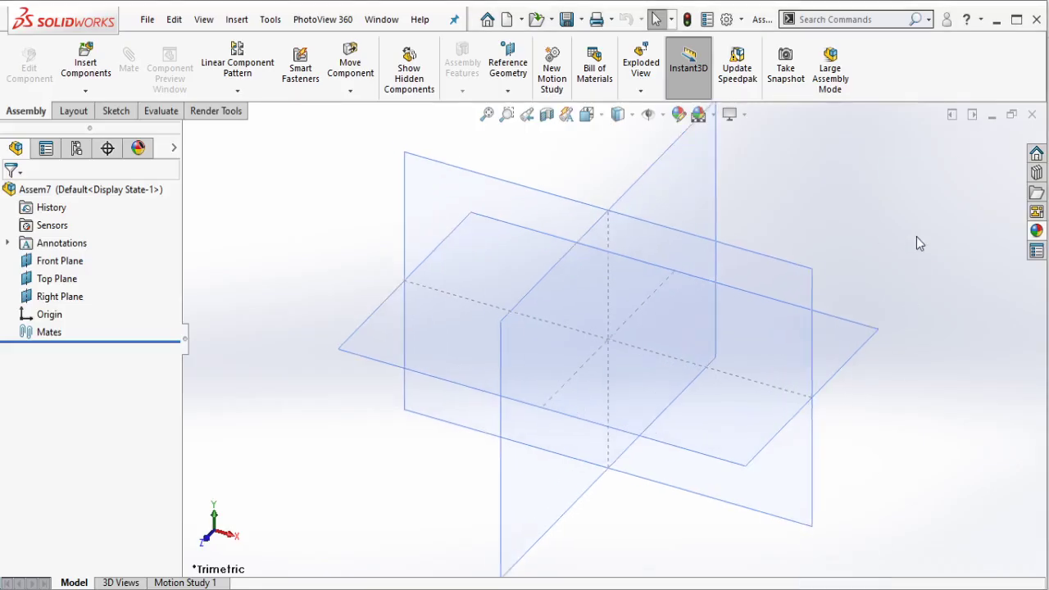
Place the PRODUCT block and mate its lettered face coincident to the Front Plane.
drag(916, 242, 837, 276)
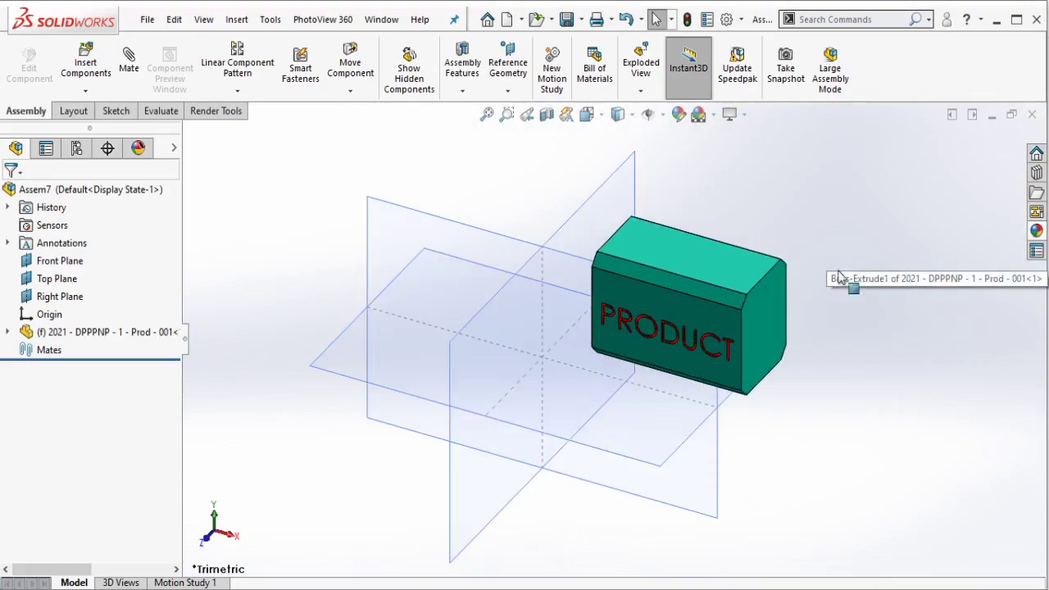
right_click(732, 268)
key(Escape)
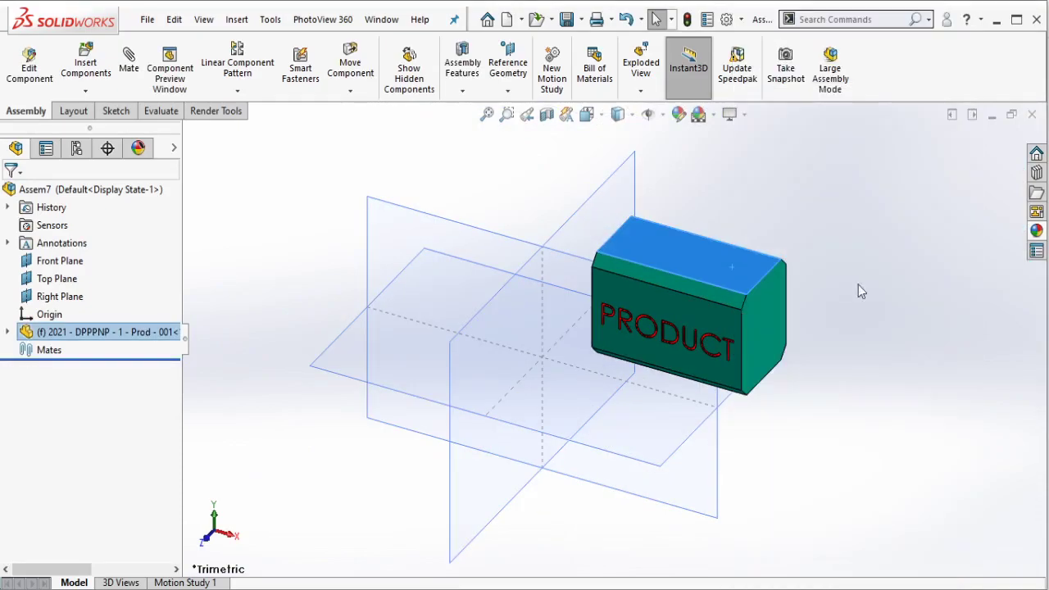
click(728, 328)
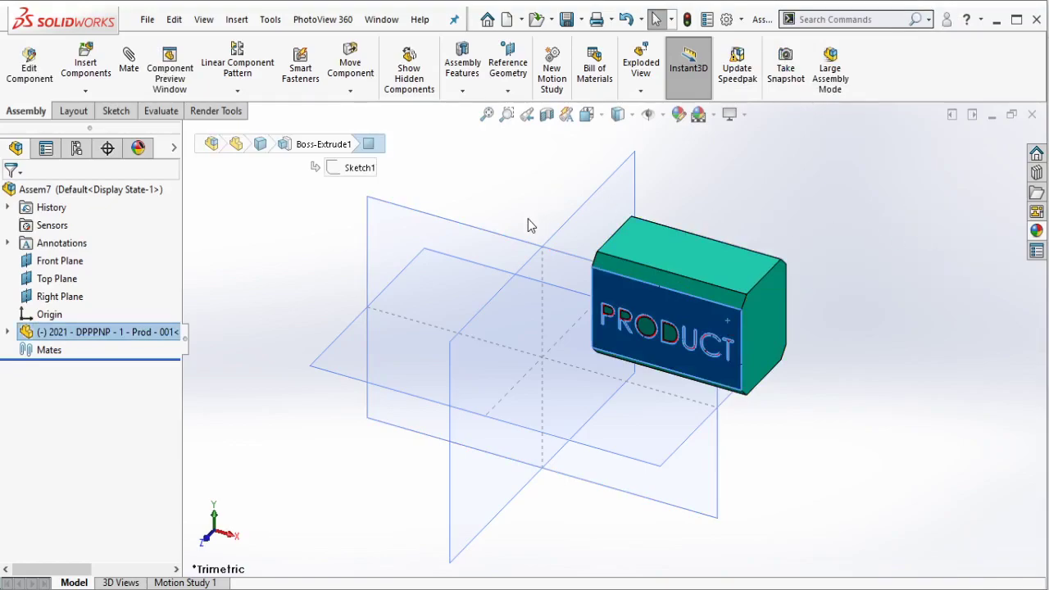
key(m)
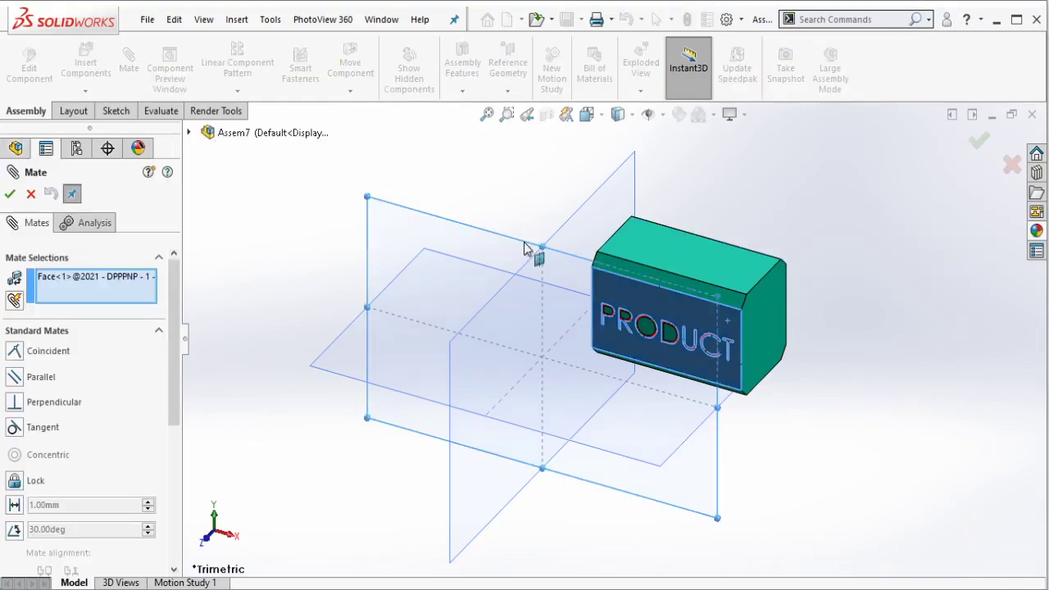
click(528, 245)
click(699, 224)
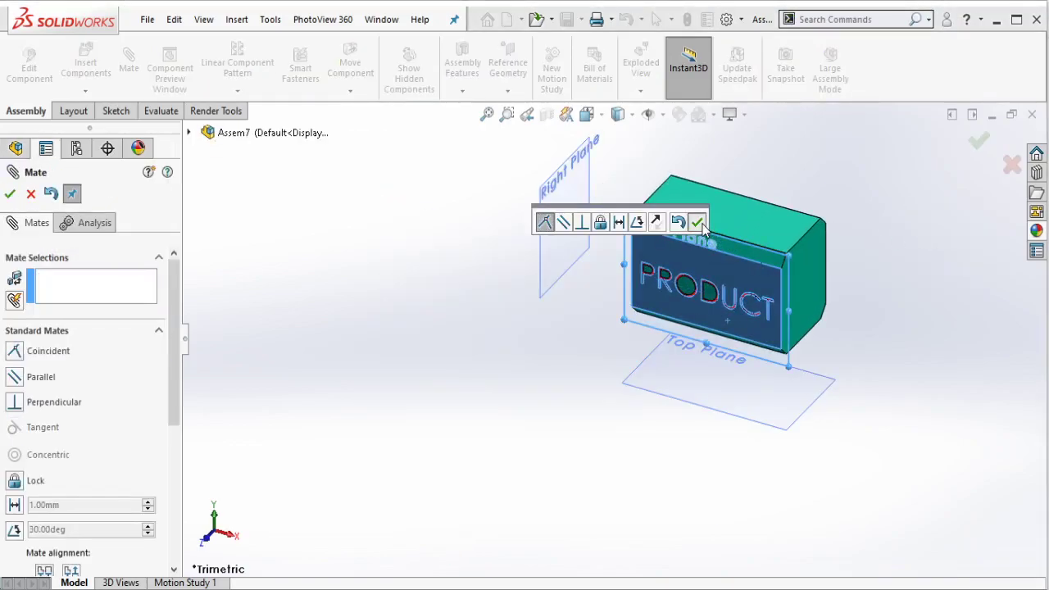
Mate the block's side face to the Right Plane and its underside to the Top Plane.
click(587, 187)
mouse_move(587, 186)
middle_down()
mouse_move(728, 216)
mouse_move(657, 218)
middle_up()
click(746, 258)
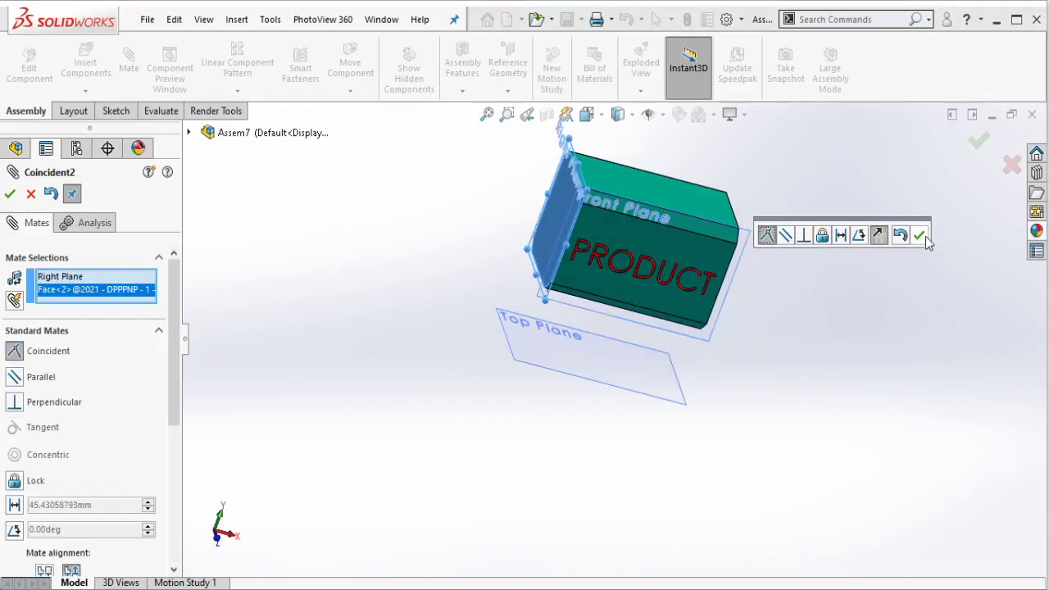
click(919, 236)
click(687, 405)
mouse_move(691, 413)
middle_down()
mouse_move(697, 180)
mouse_move(632, 304)
middle_up()
click(630, 304)
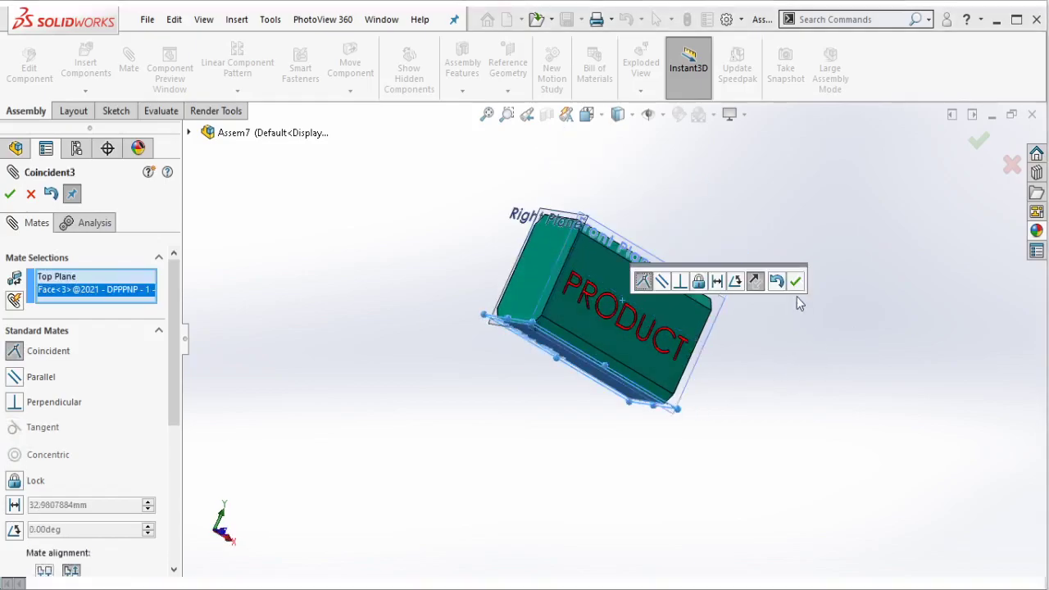
click(795, 281)
Mark the three coincident mates as Use for positioning only and finish mating.
middle_drag(569, 318, 512, 368)
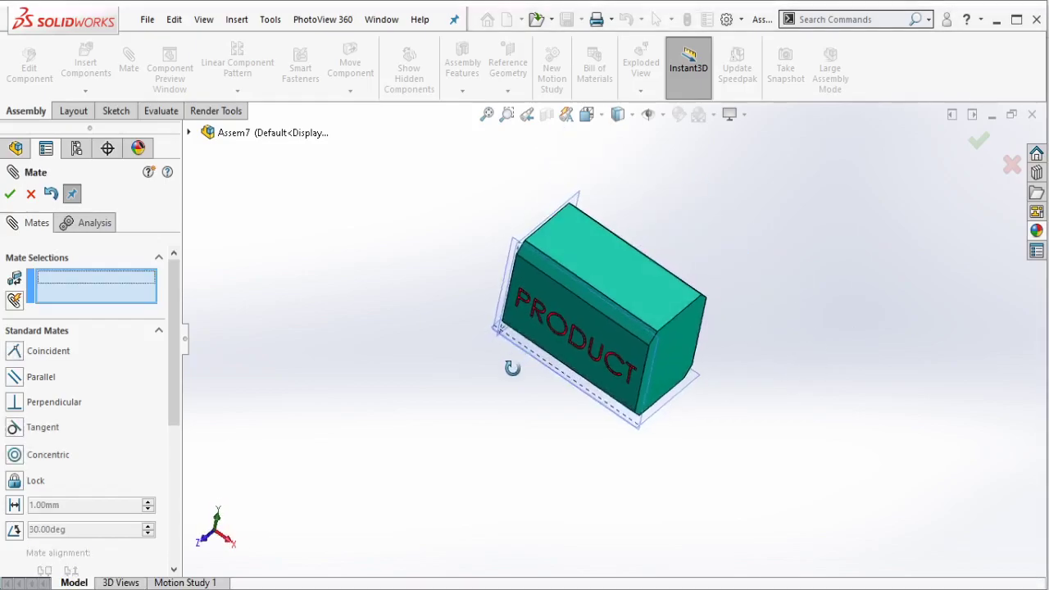
drag(170, 358, 170, 473)
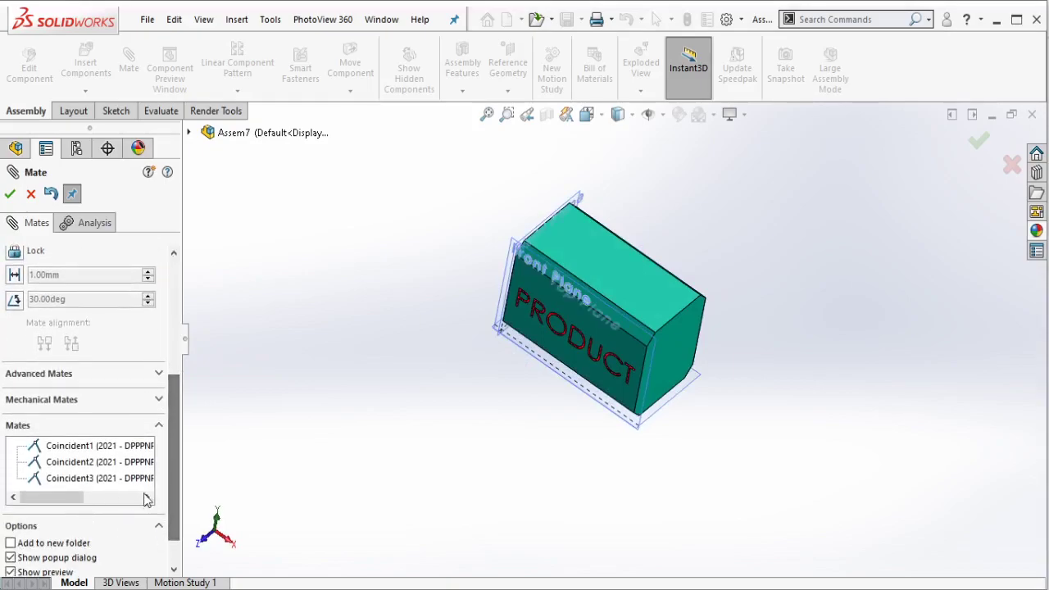
scroll(177, 483, down, 2)
click(82, 544)
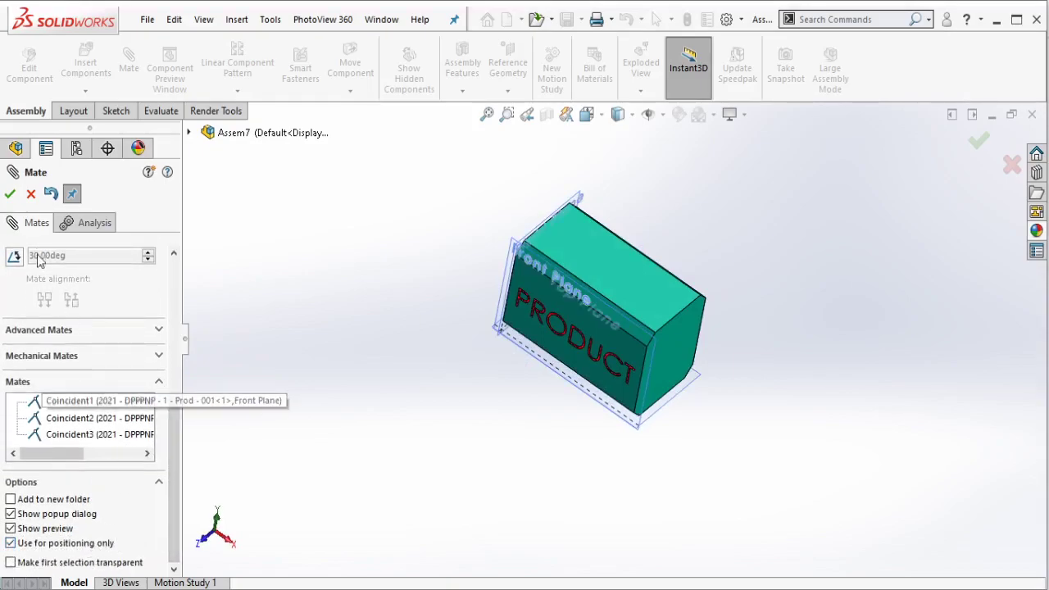
click(10, 194)
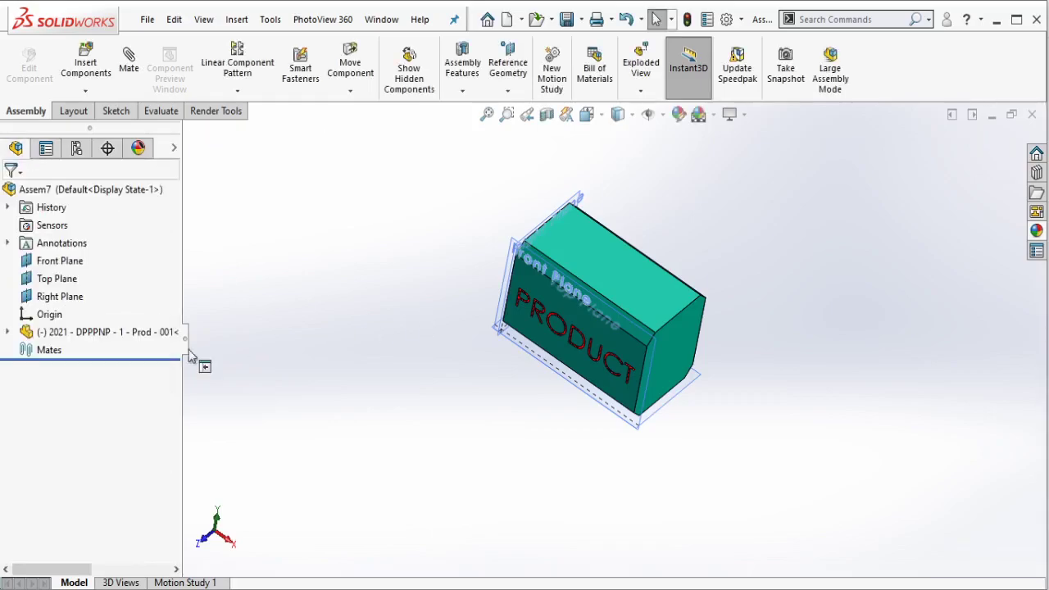
Fix the PRODUCT component and hide the Front, Top and Right planes.
right_click(143, 344)
click(206, 297)
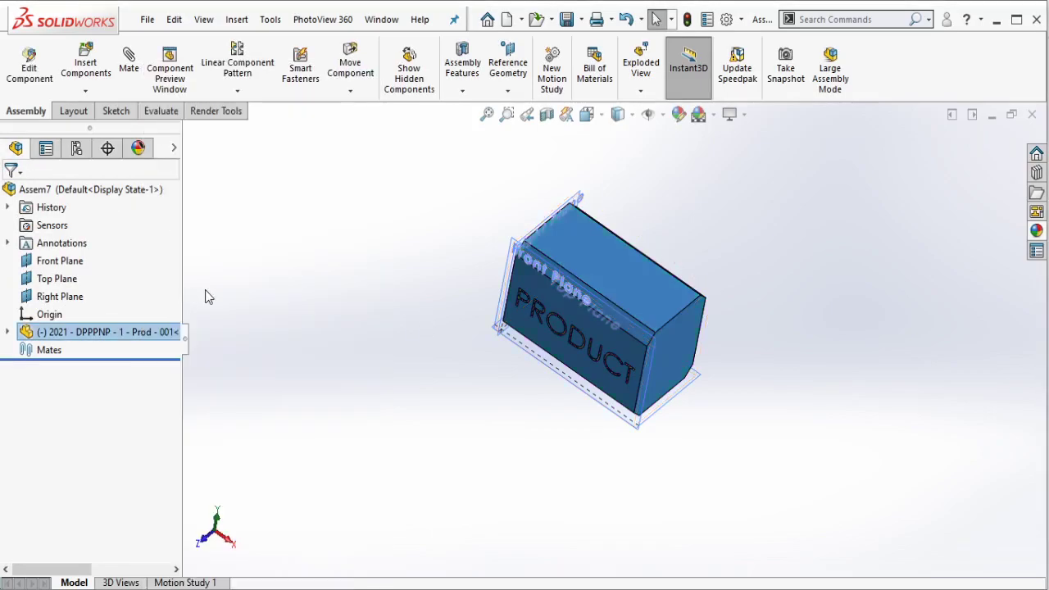
click(60, 260)
shift+click(60, 297)
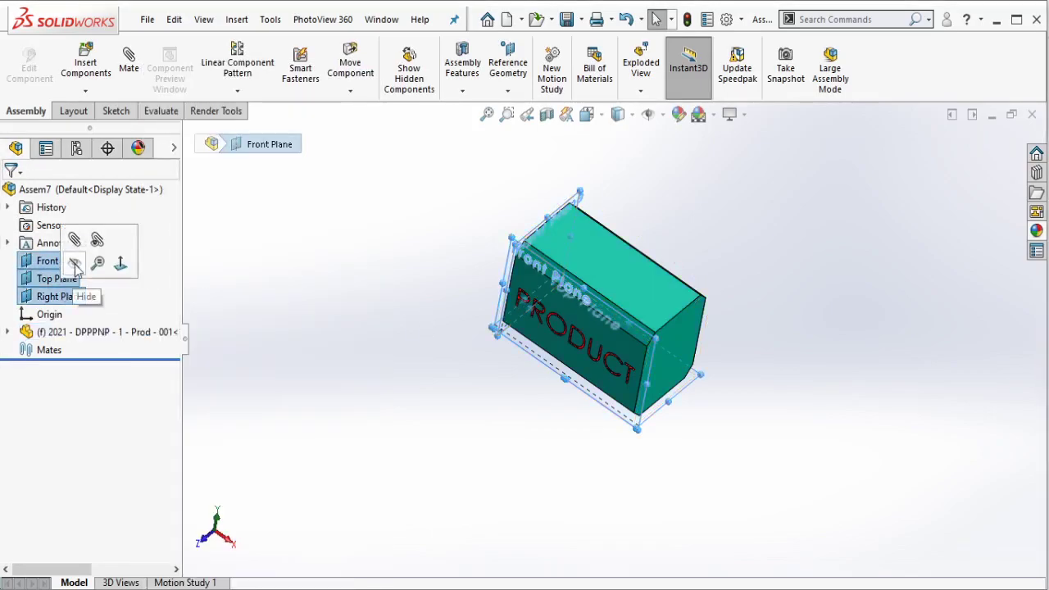
click(119, 260)
mouse_move(696, 330)
middle_down()
mouse_move(716, 296)
mouse_move(729, 222)
middle_up()
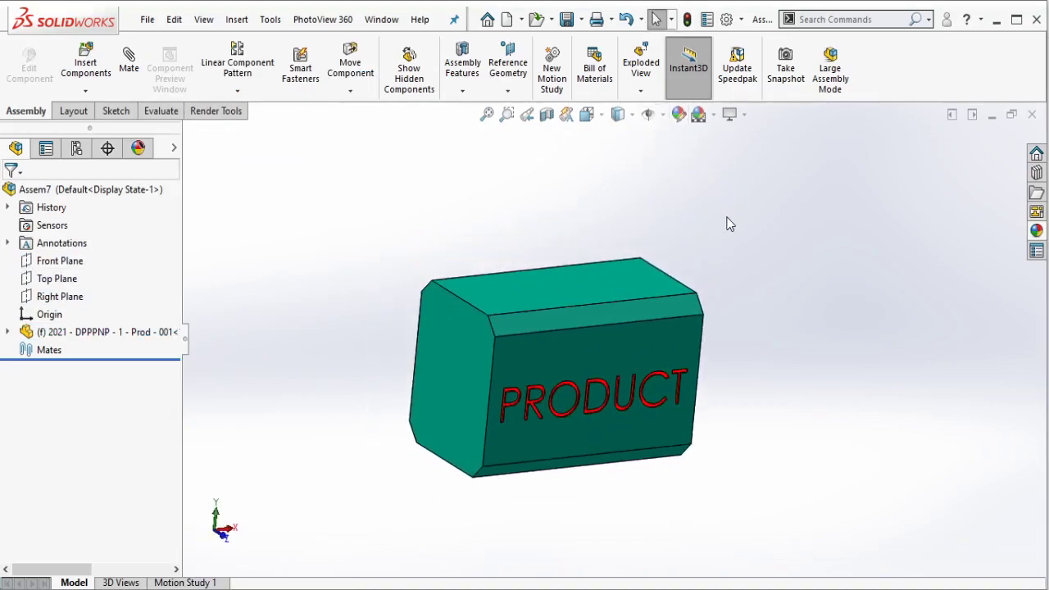
click(566, 19)
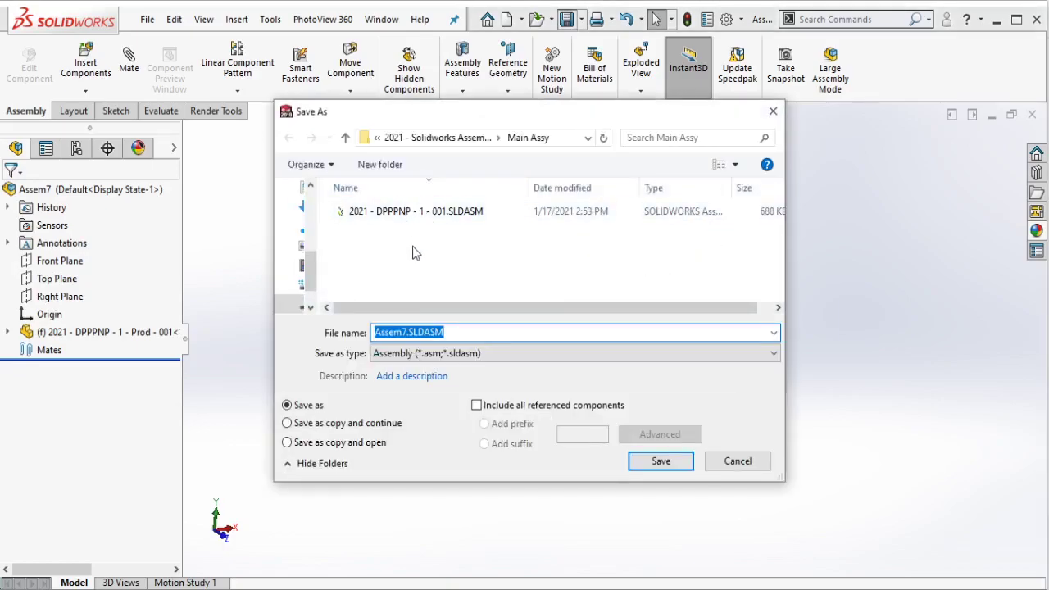
Save the assembly as 2021 - DPPPNP - 1 - 002.SLDASM.
click(415, 215)
click(473, 332)
click(472, 332)
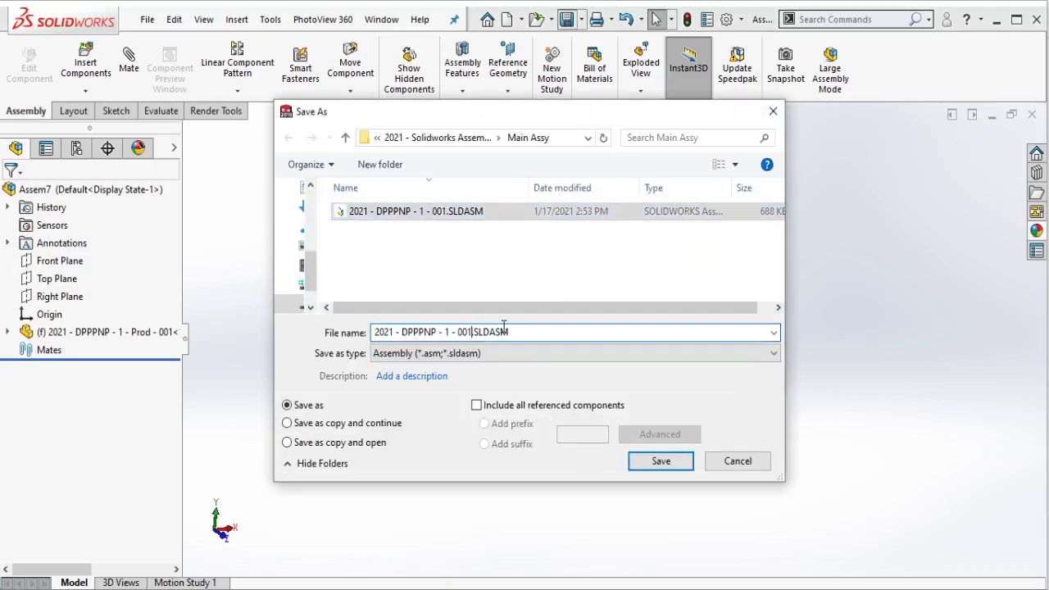
key(BackSpace)
text(2)
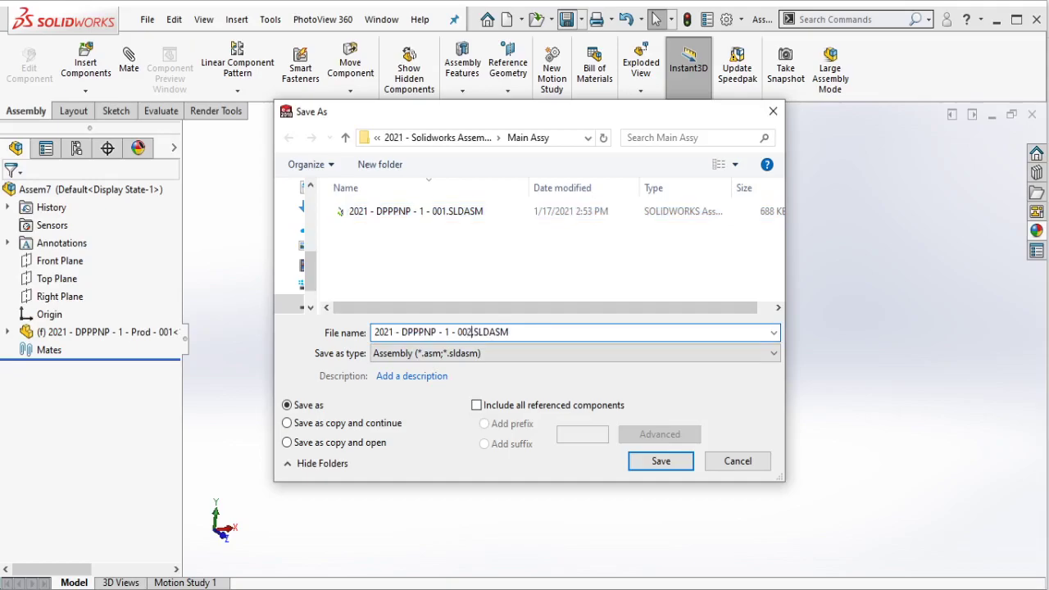
click(662, 461)
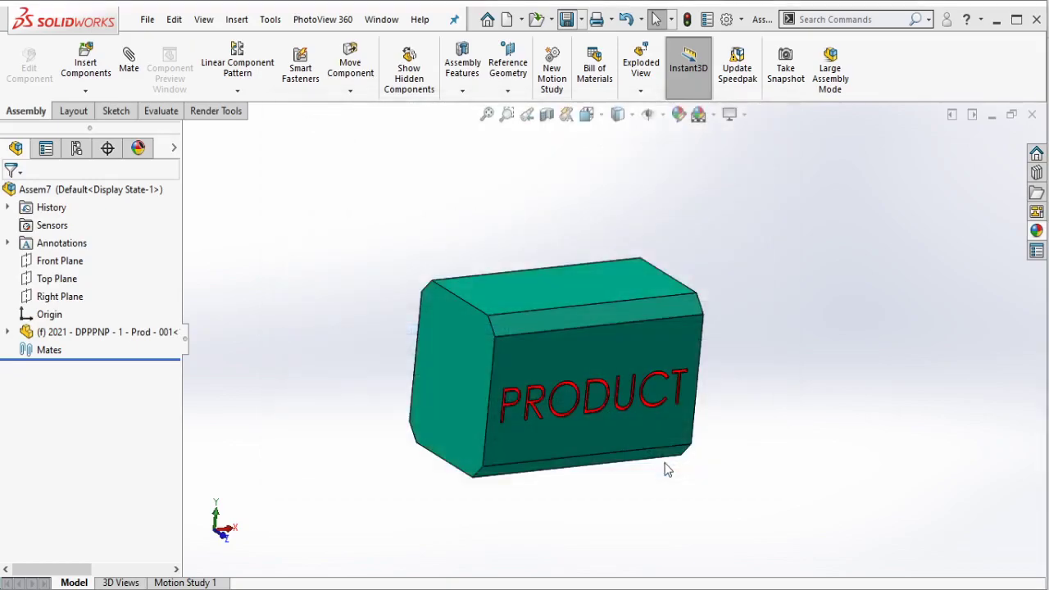
mouse_move(719, 464)
middle_down()
mouse_move(679, 368)
mouse_move(637, 415)
mouse_move(645, 445)
middle_up()
Move the Notepad window to the upper right and delete all its text.
click(545, 587)
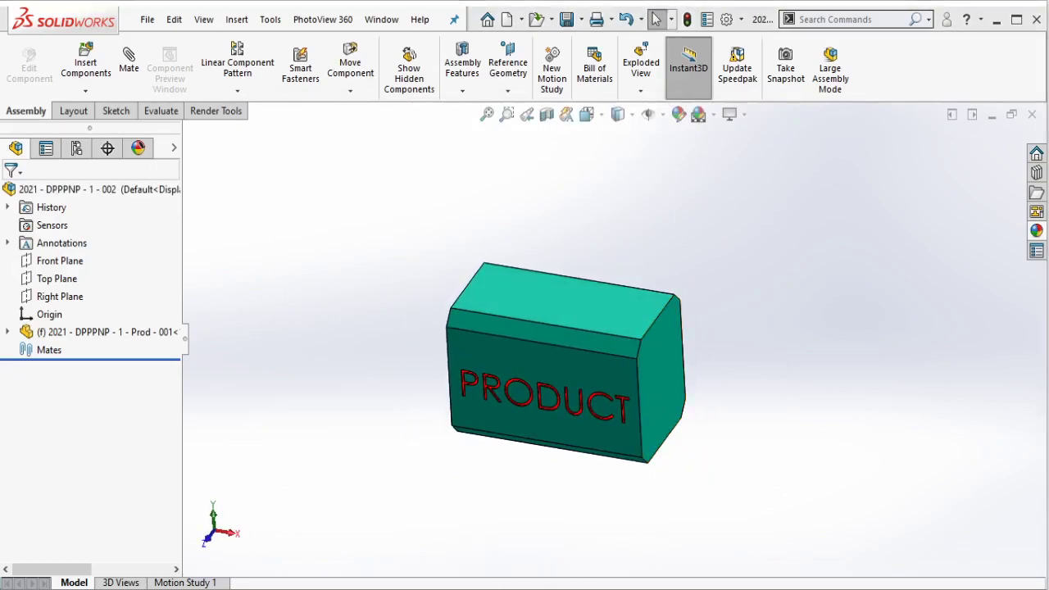
drag(510, 303, 844, 215)
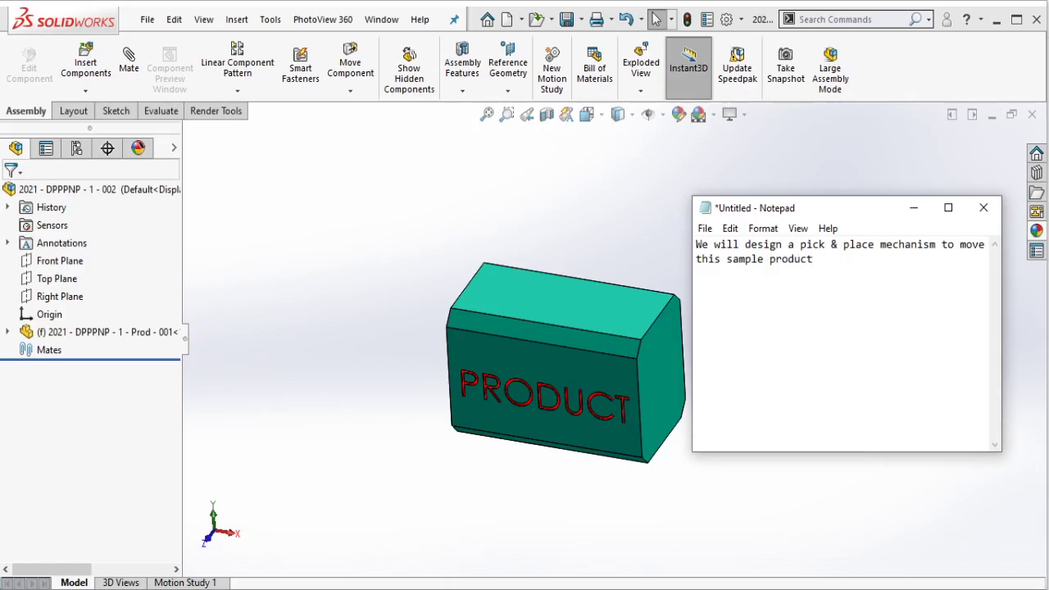
key(ctrl+a)
key(BackSpace)
click(588, 200)
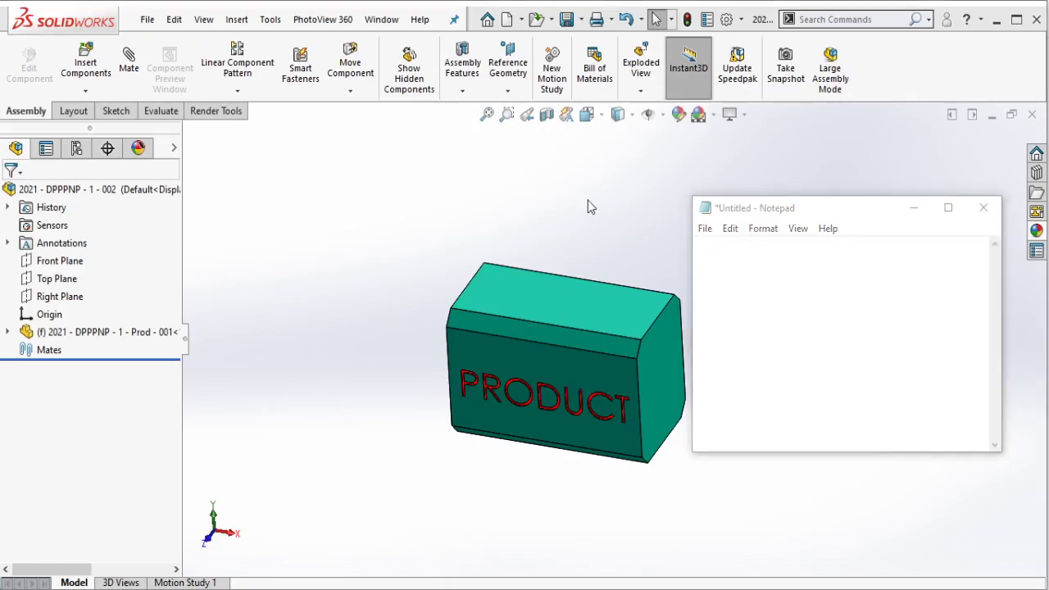
ctrl+middle_drag(714, 264, 671, 281)
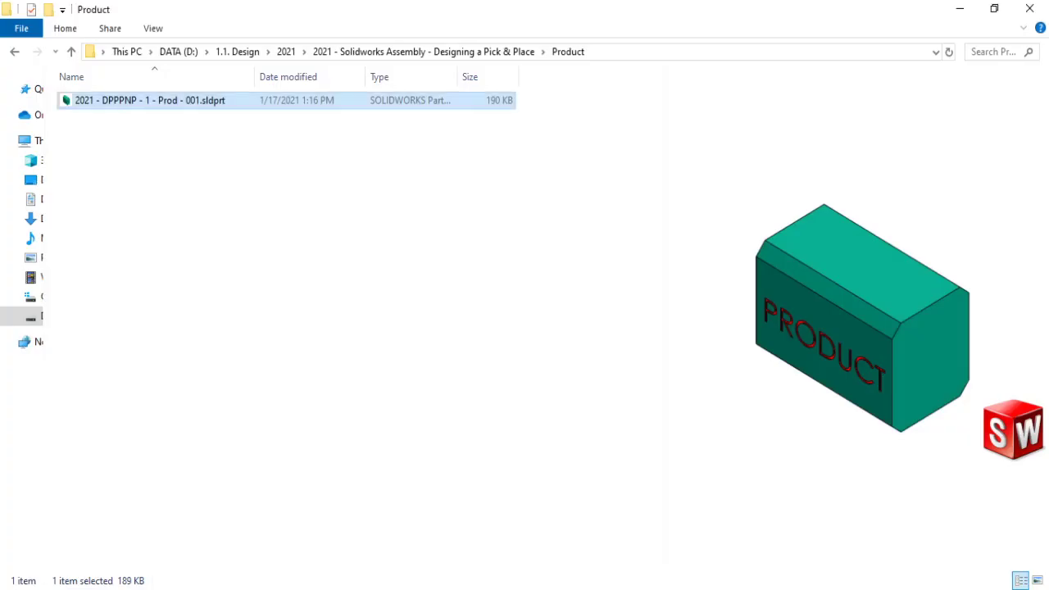
Open STD Parts > MHL2-16D-M9BZ and drag MHL2-16D-M9BZ.SLDASM into the assembly.
click(451, 52)
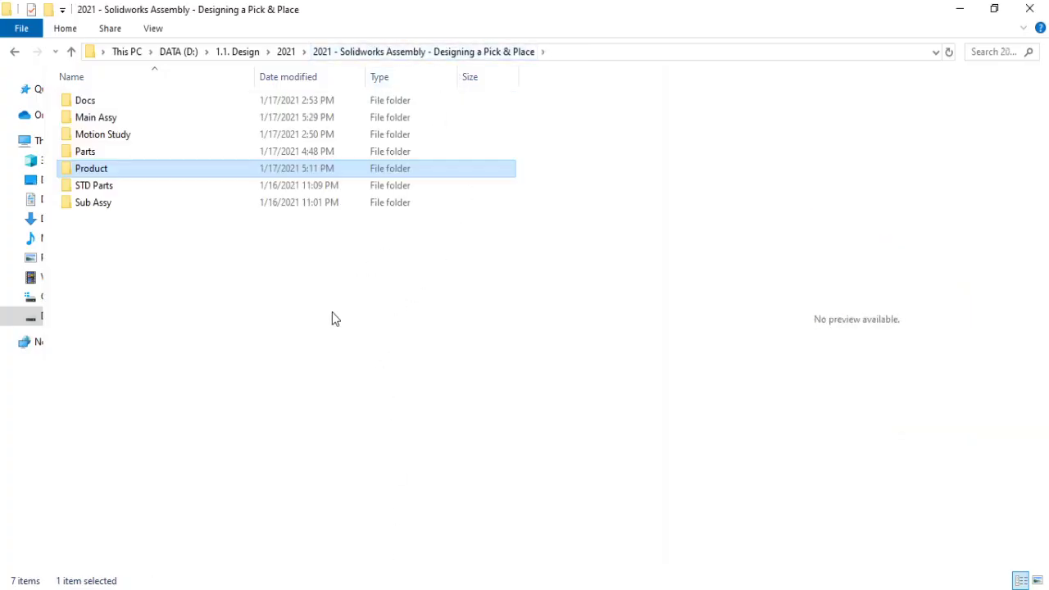
double_click(111, 187)
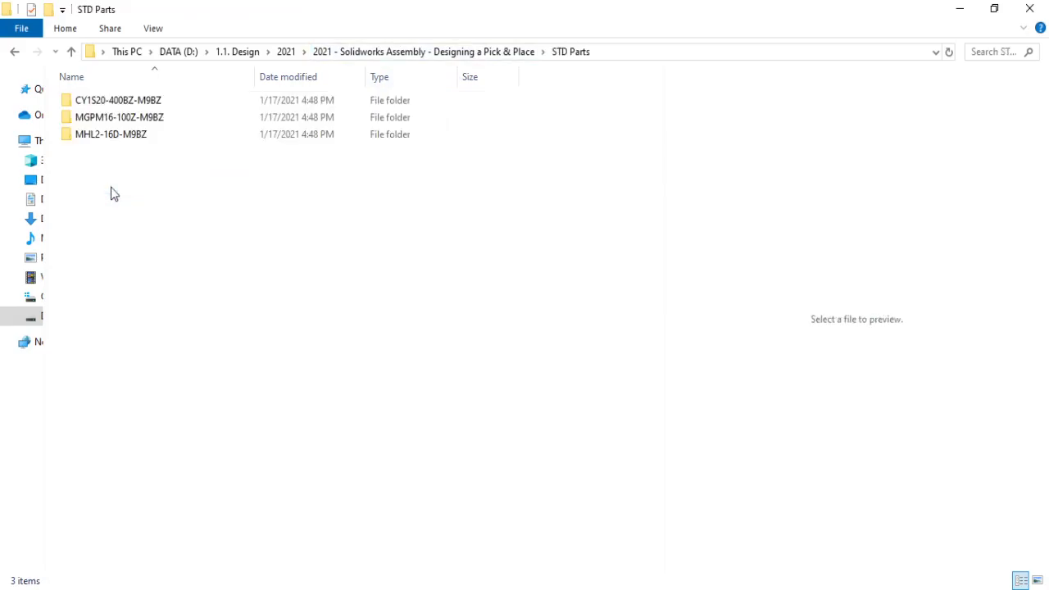
double_click(114, 138)
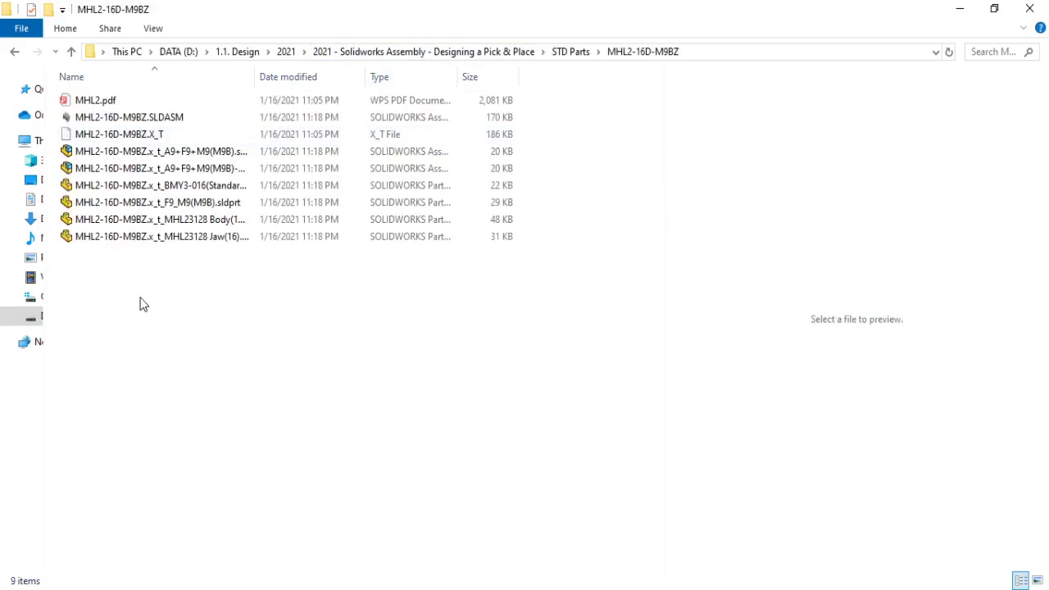
click(149, 119)
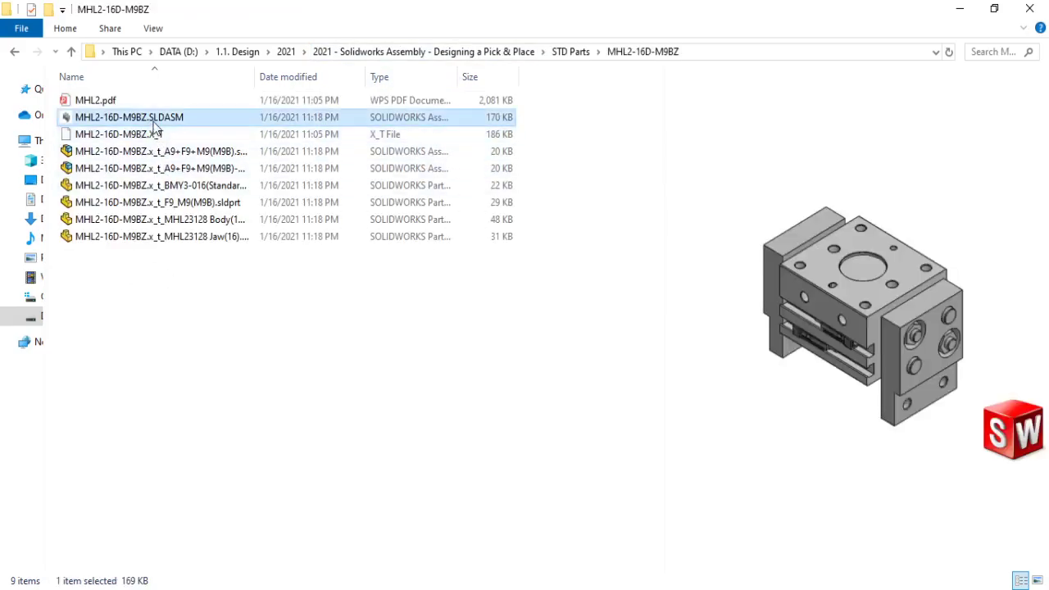
mouse_move(140, 117)
mouse_down()
mouse_move(853, 588)
mouse_move(724, 255)
mouse_up()
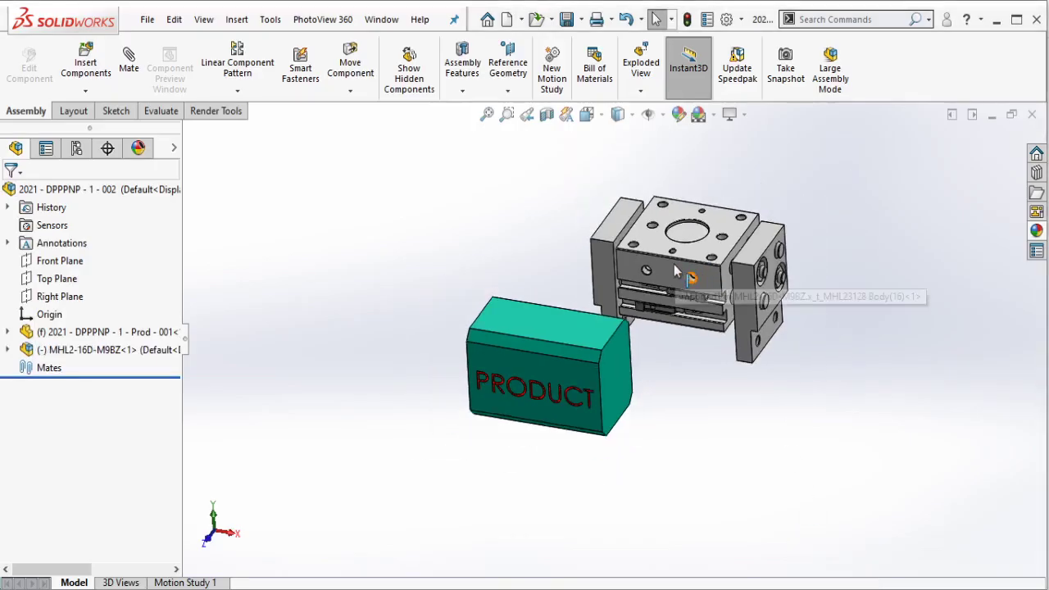
Drop the MHL2-16D-M9BZ gripper above the PRODUCT block, then clear the Notepad note.
click(724, 255)
scroll(793, 244, down, 3)
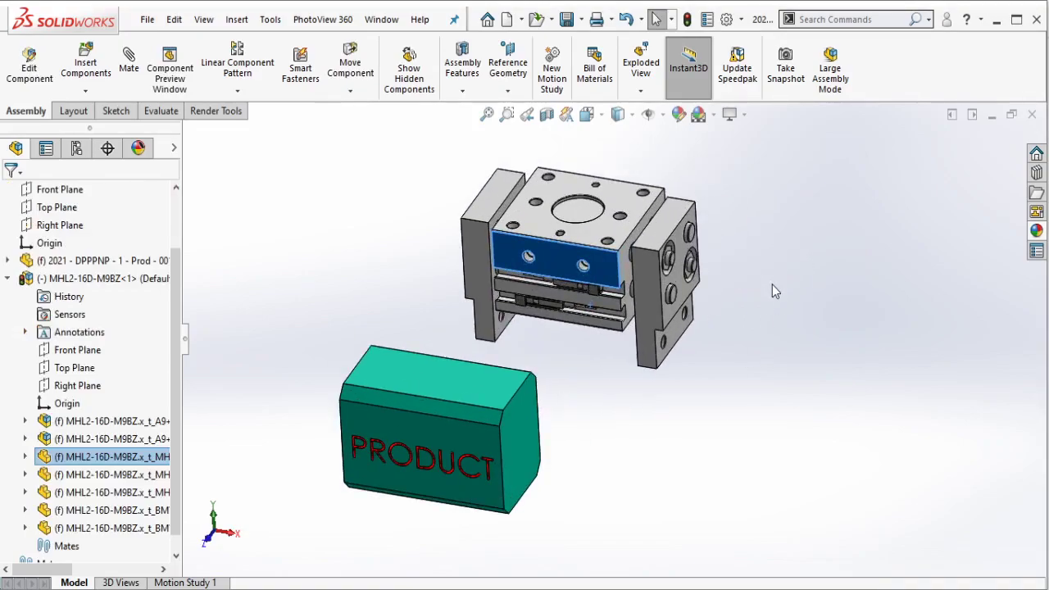
click(729, 487)
key(alt+Tab)
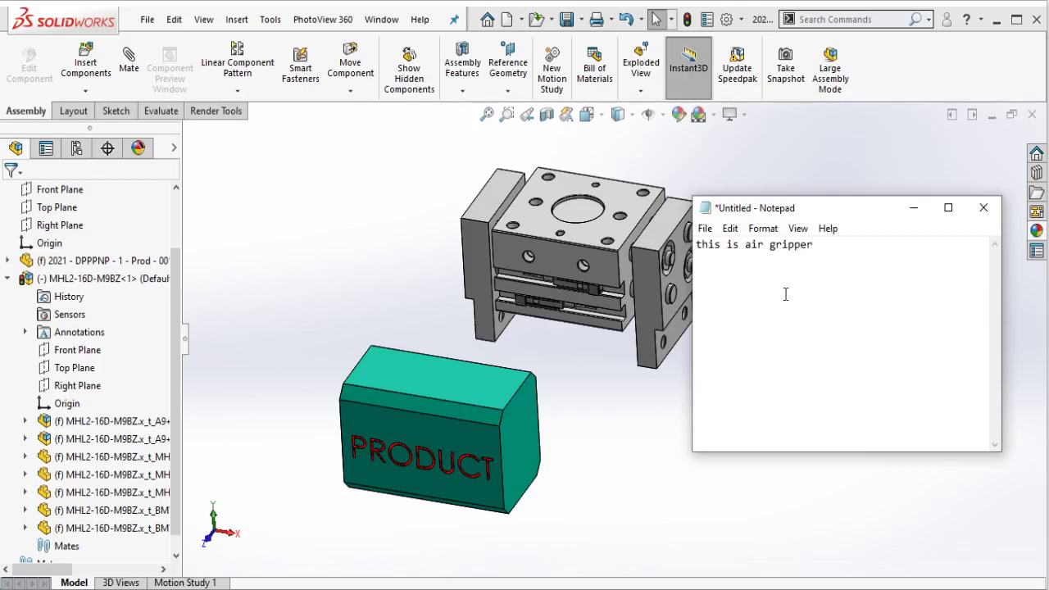
key(ctrl+a)
key(BackSpace)
Bring up the MHL2.pdf catalogue and scroll through its gripper drawings.
click(703, 589)
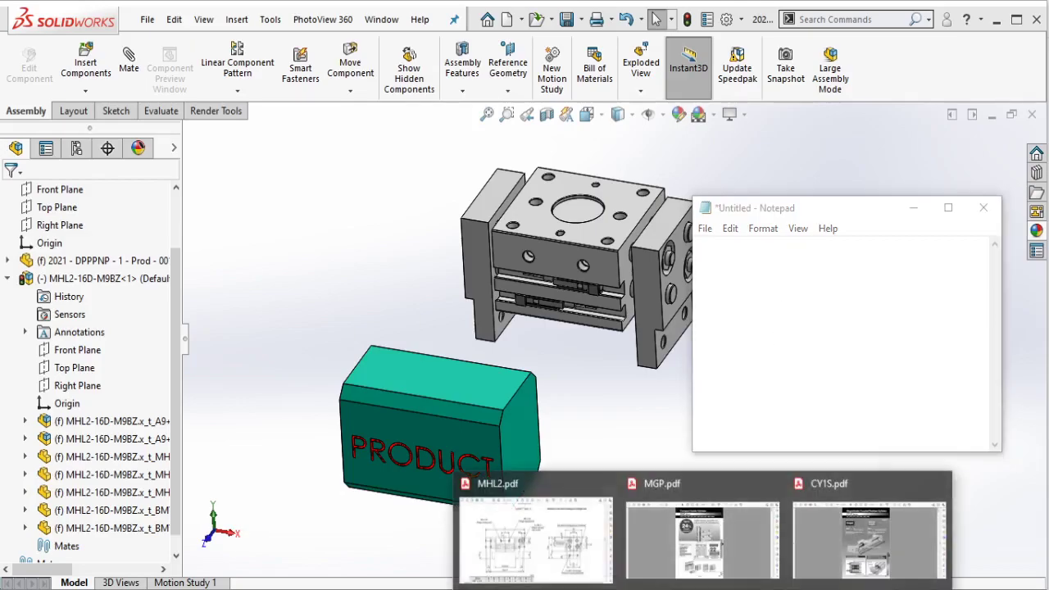
click(536, 533)
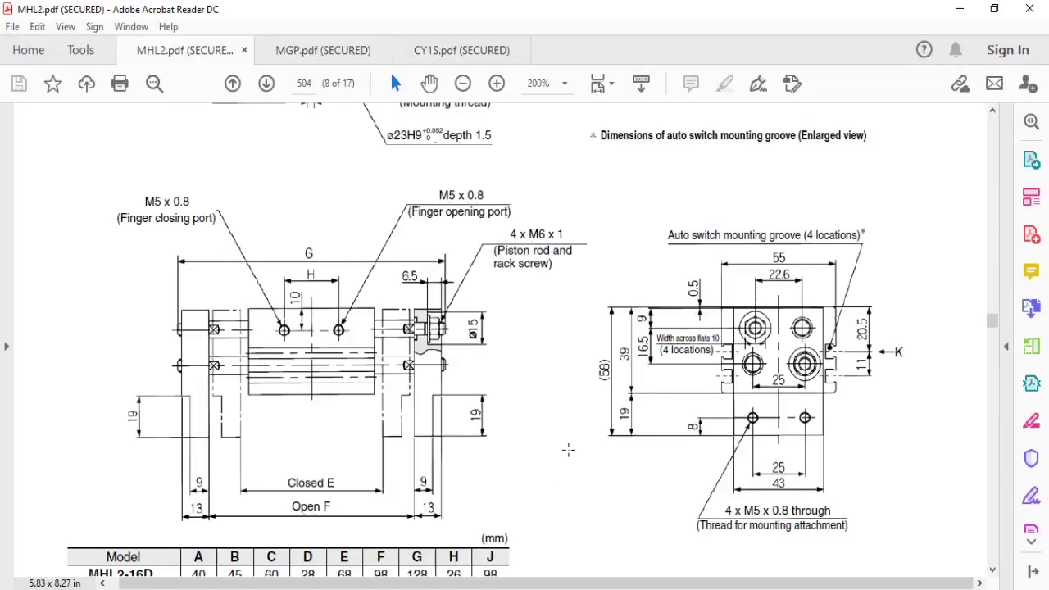
scroll(568, 450, up, 2)
scroll(568, 449, up, 3)
scroll(568, 449, up, 2)
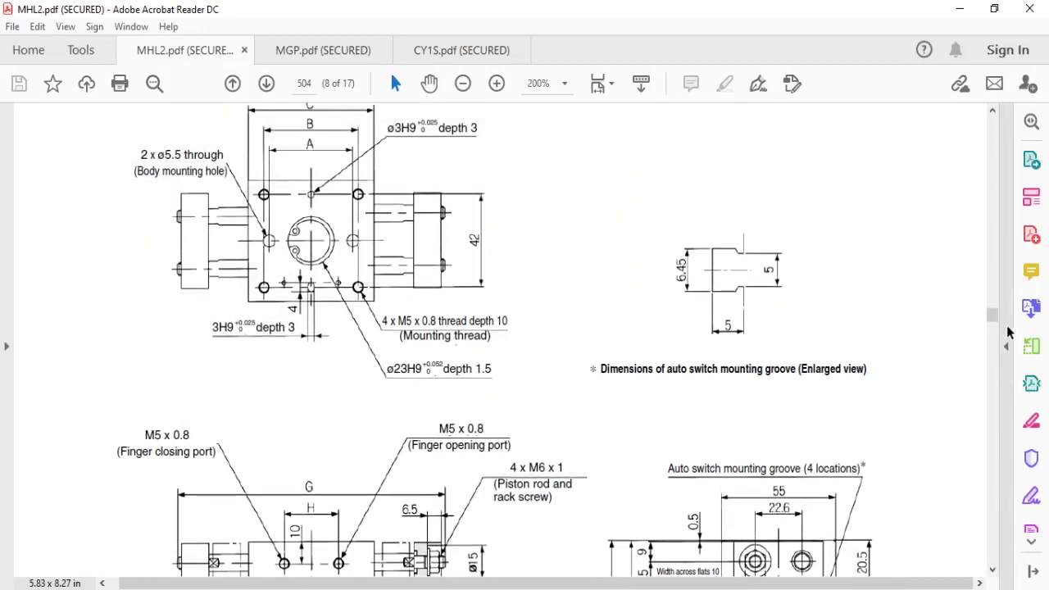
drag(993, 314, 1008, 110)
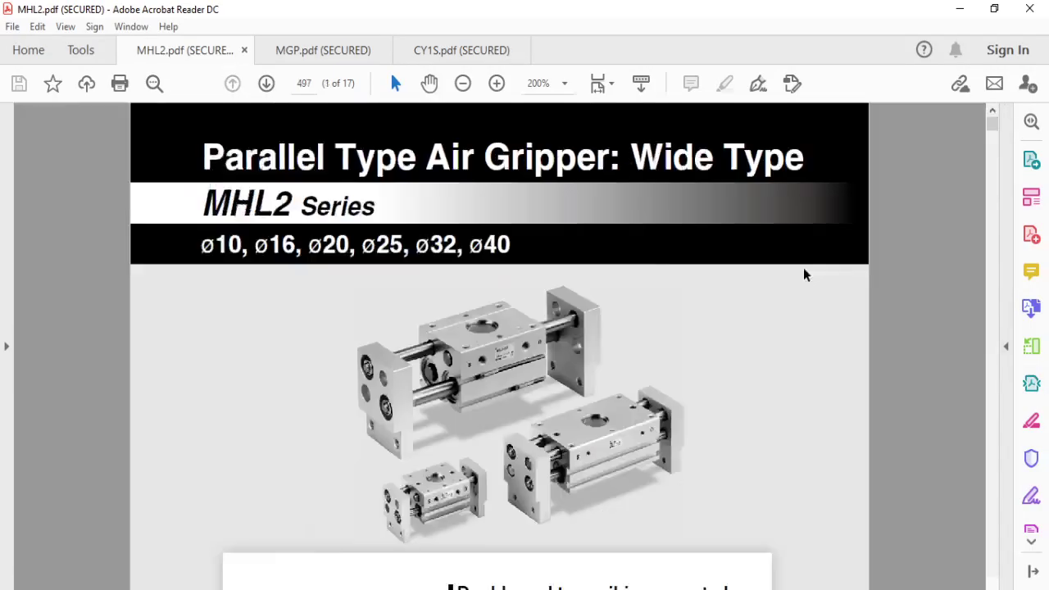
ctrl+scroll(799, 276, down, 4)
scroll(611, 270, down, 3)
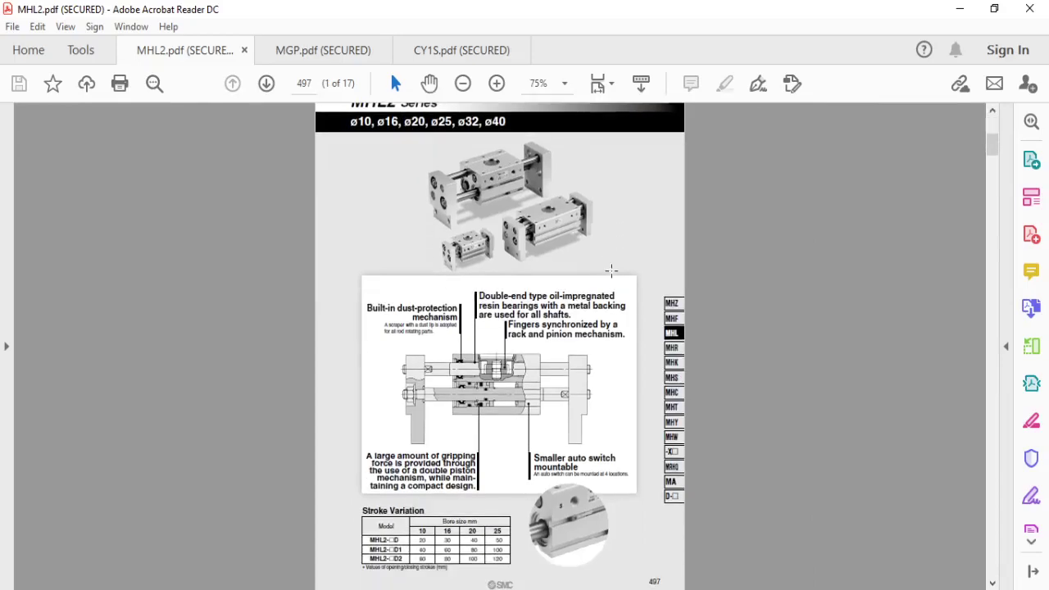
scroll(612, 270, down, 3)
scroll(612, 269, up, 5)
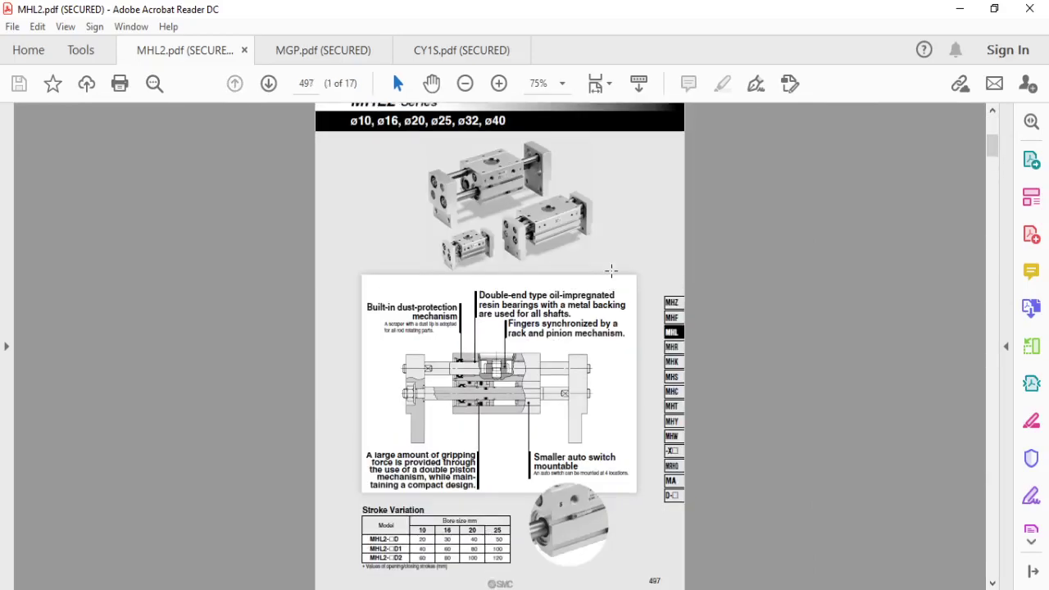
scroll(612, 273, up, 1)
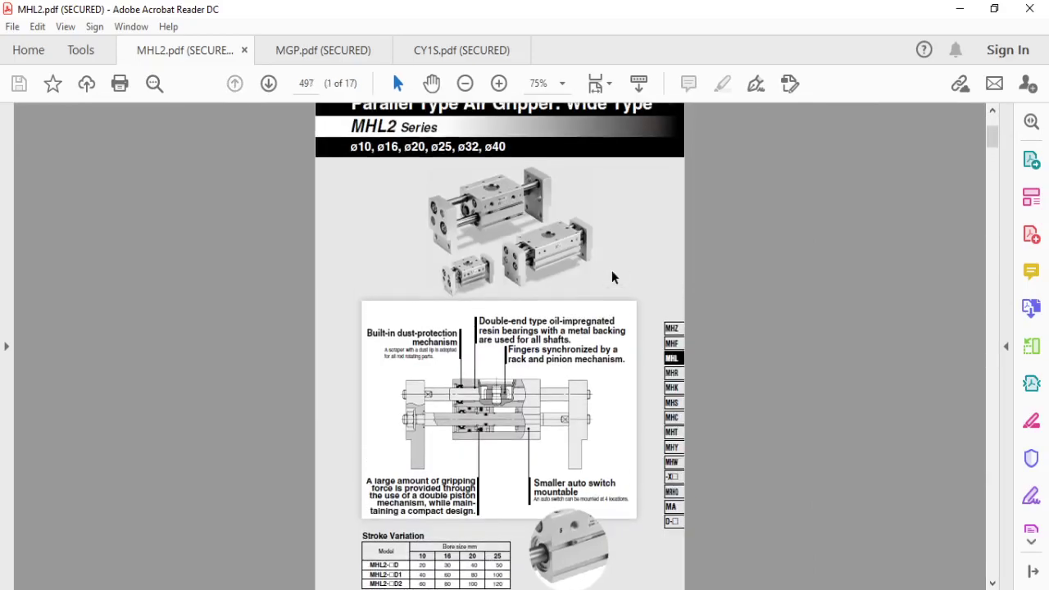
scroll(613, 277, up, 1)
Add a centred Width mate between the gripper jaw faces and the PRODUCT block's end faces.
click(960, 9)
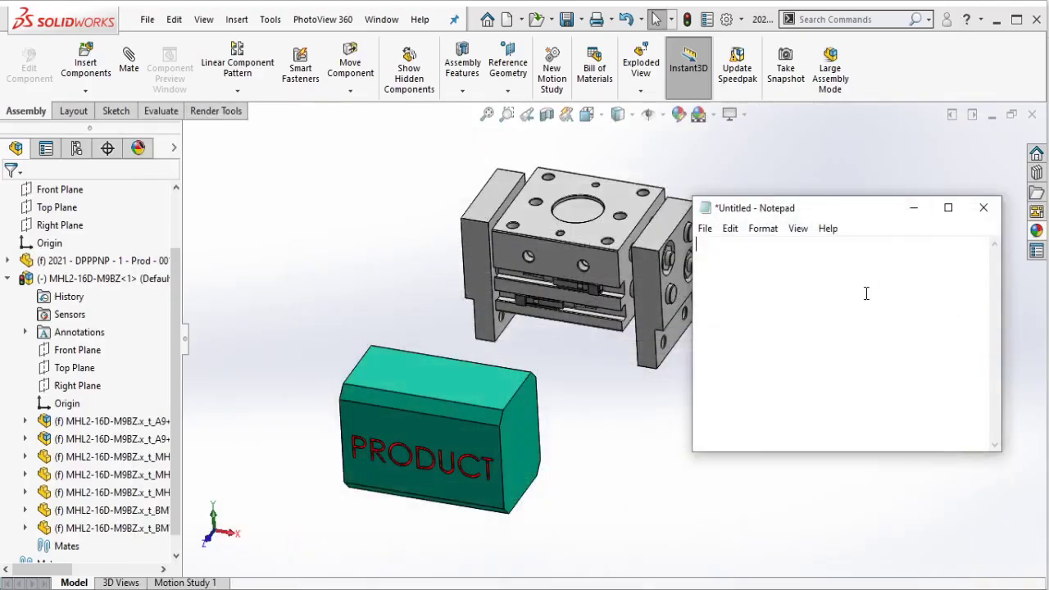
click(914, 207)
mouse_move(629, 309)
middle_down()
mouse_move(557, 255)
mouse_move(515, 318)
middle_up()
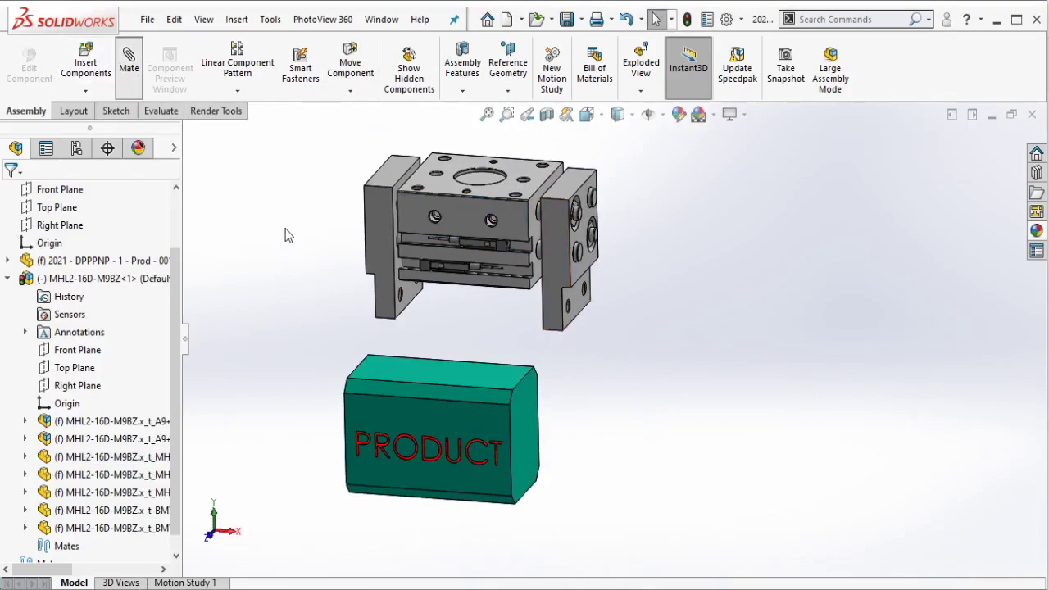
drag(174, 328, 164, 429)
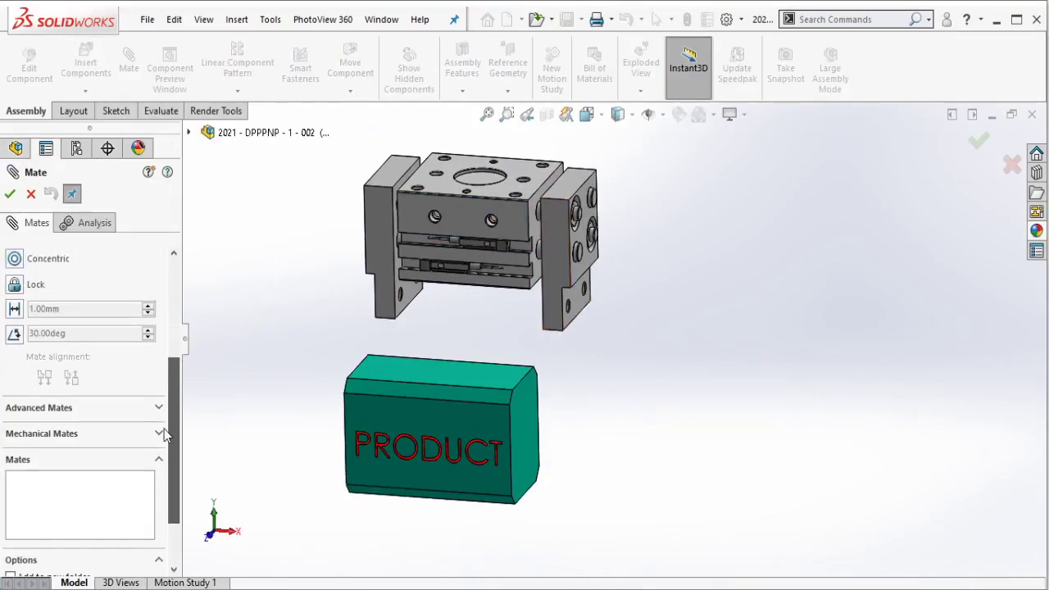
scroll(172, 425, down, 2)
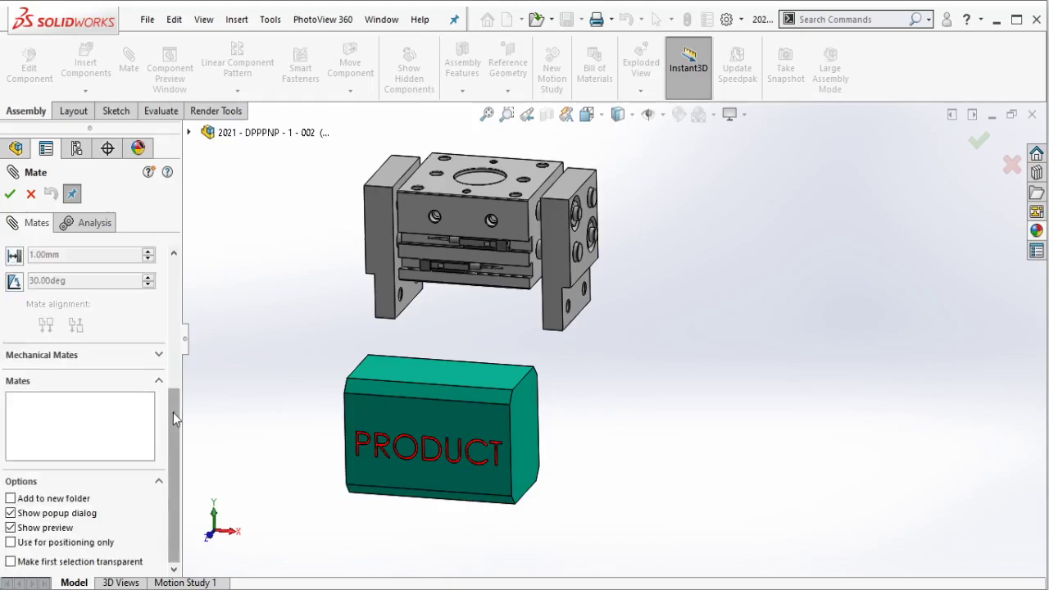
click(82, 328)
click(14, 319)
scroll(482, 276, down, 3)
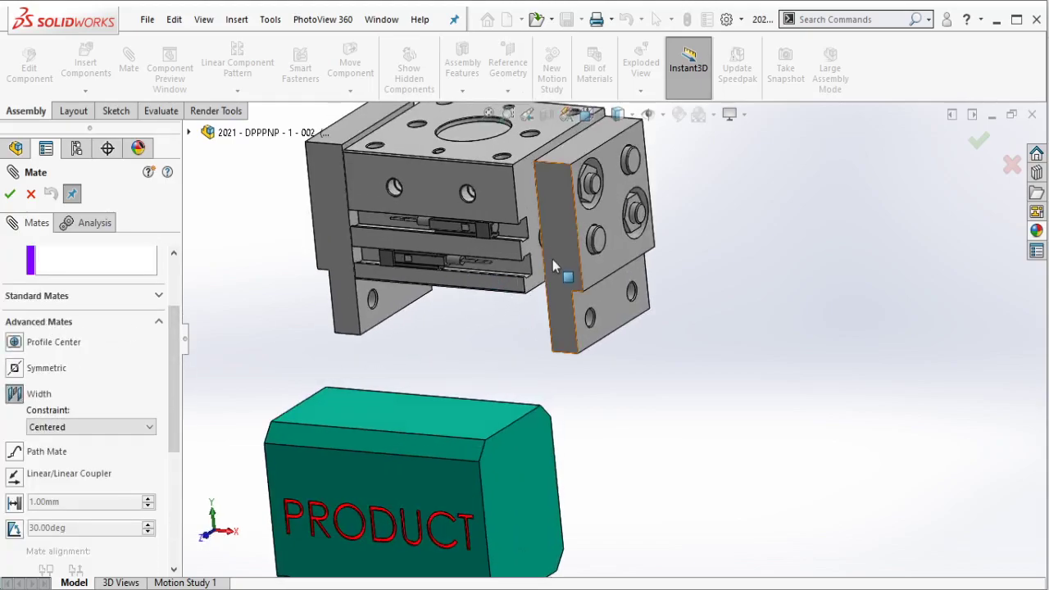
middle_drag(527, 197, 543, 223)
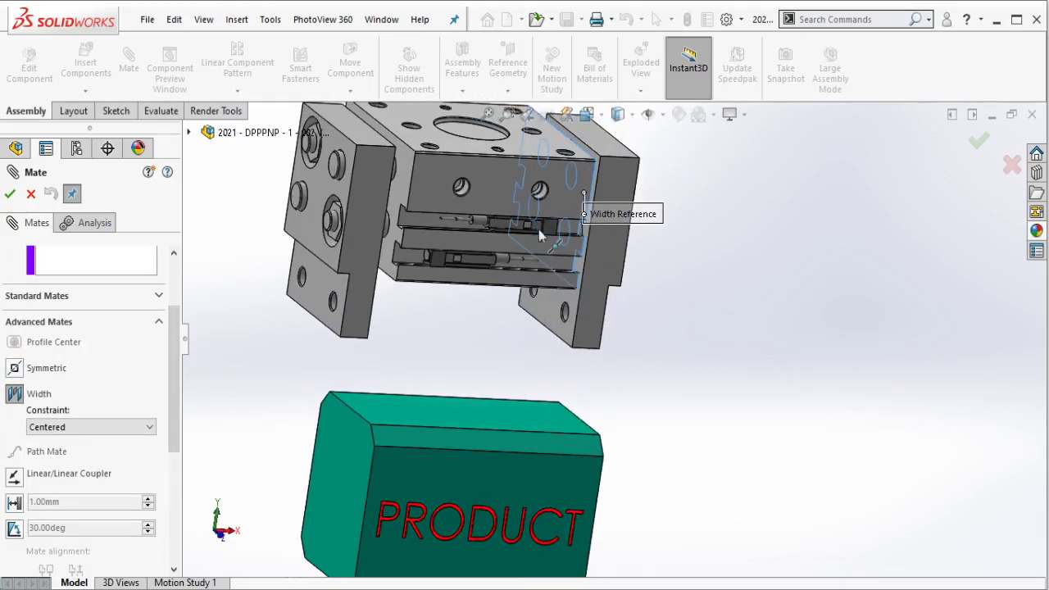
click(407, 211)
middle_drag(353, 459, 499, 456)
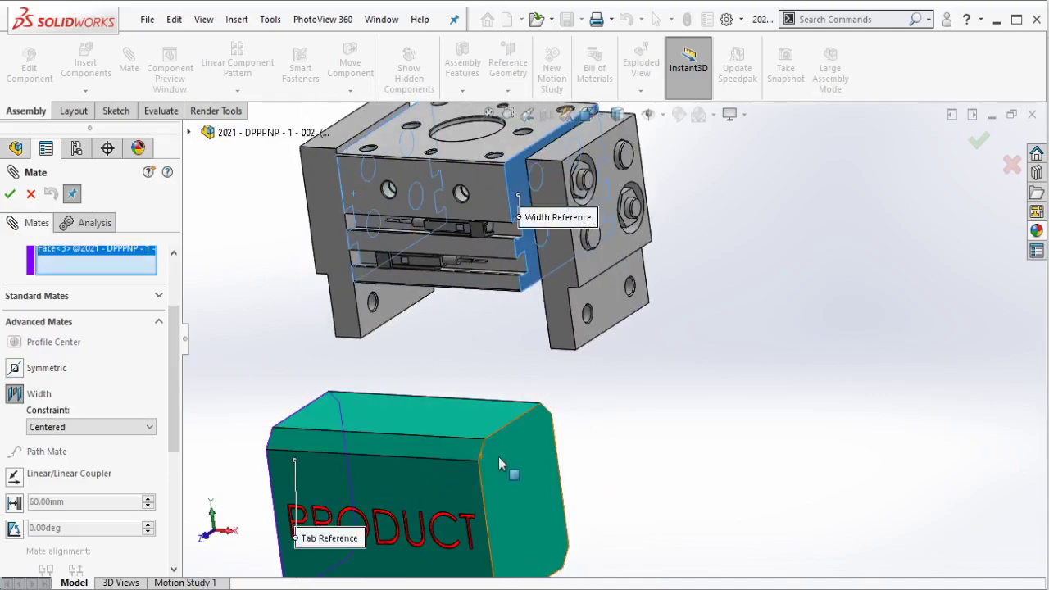
click(501, 456)
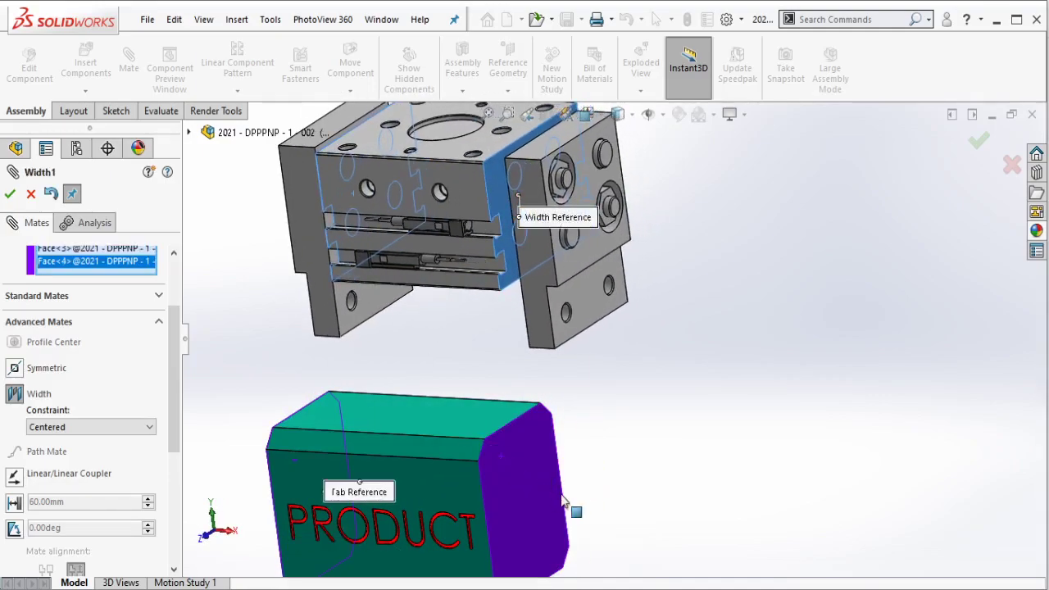
drag(171, 349, 30, 255)
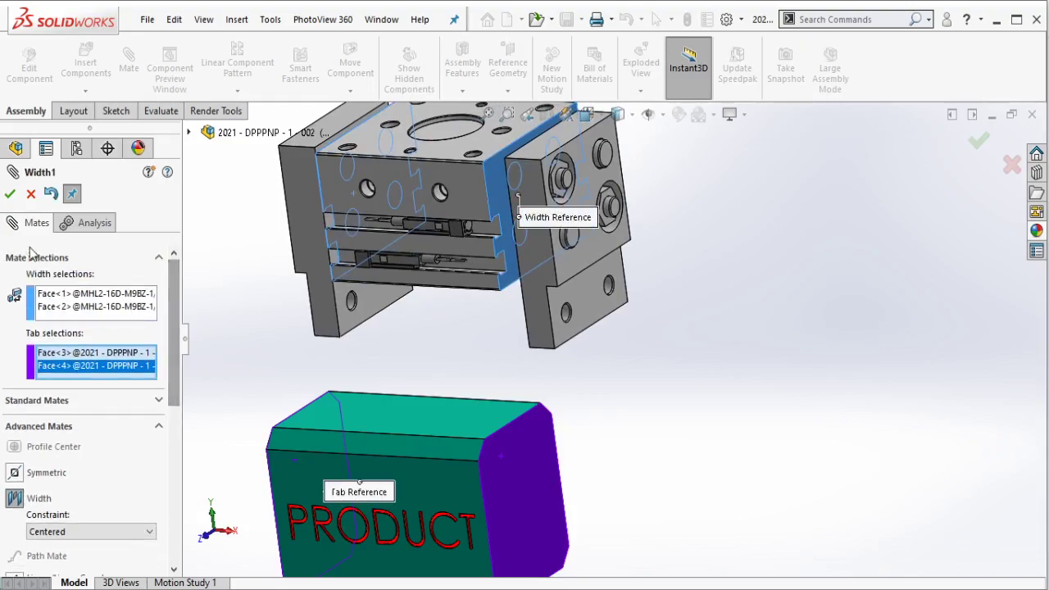
click(9, 195)
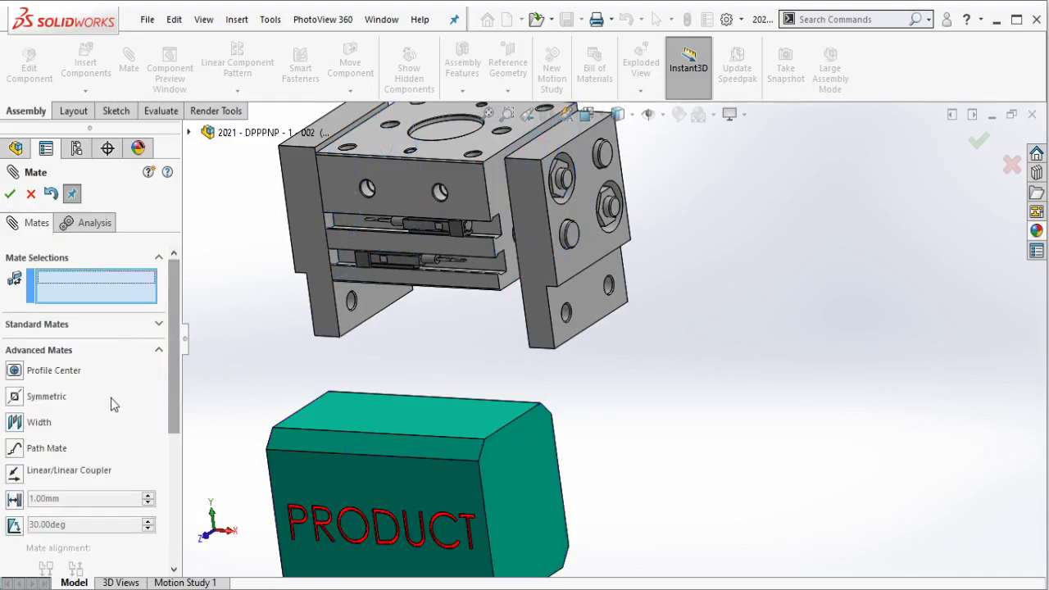
Add a second Width mate centring the block between the jaws in the perpendicular direction.
click(542, 290)
middle_drag(542, 290, 454, 245)
click(454, 245)
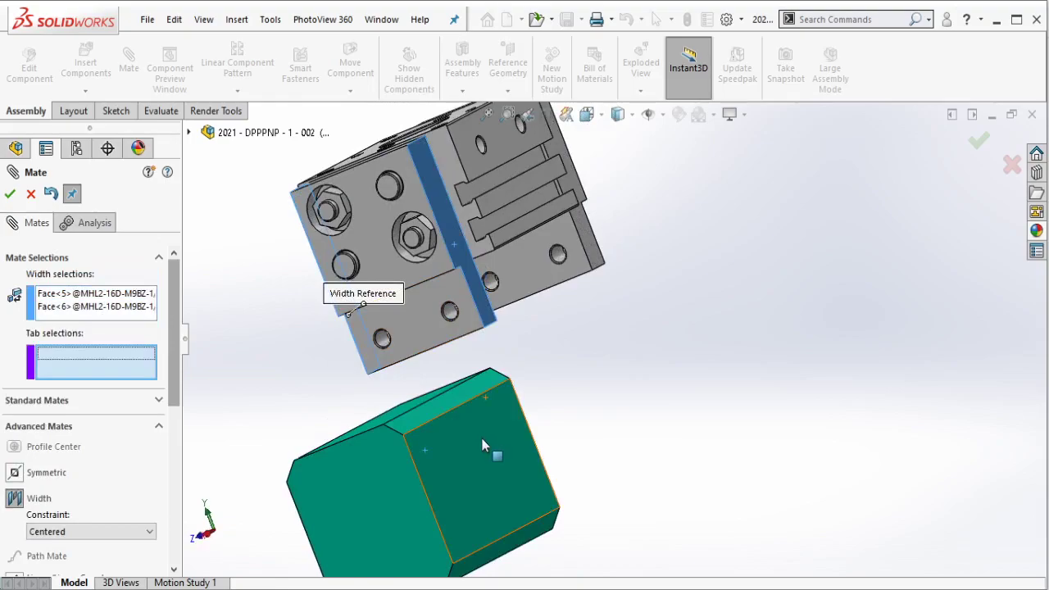
click(482, 443)
mouse_move(482, 443)
middle_down()
mouse_move(393, 474)
mouse_move(455, 509)
middle_up()
click(454, 508)
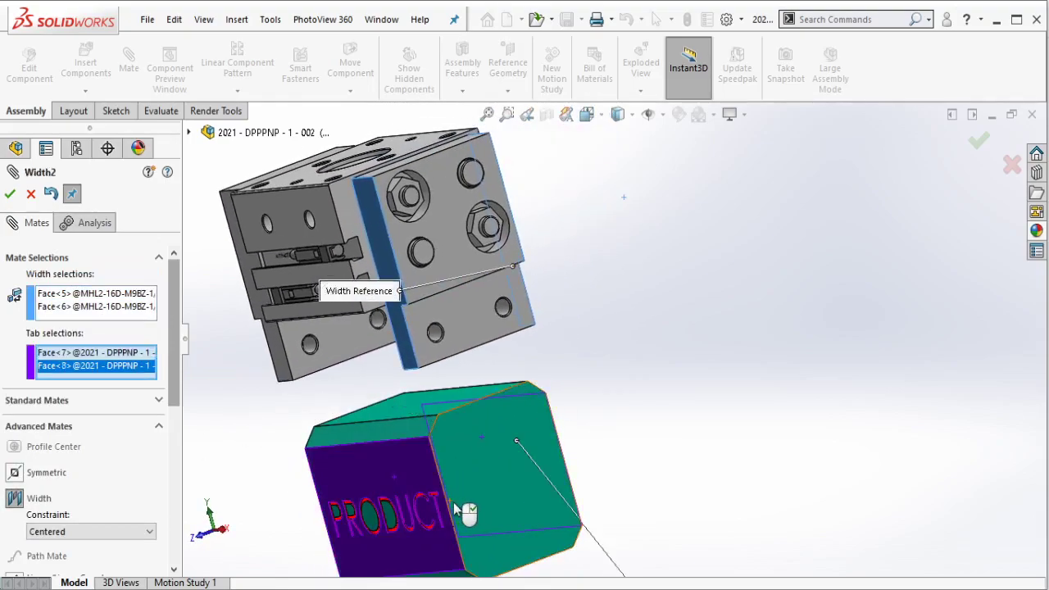
click(9, 194)
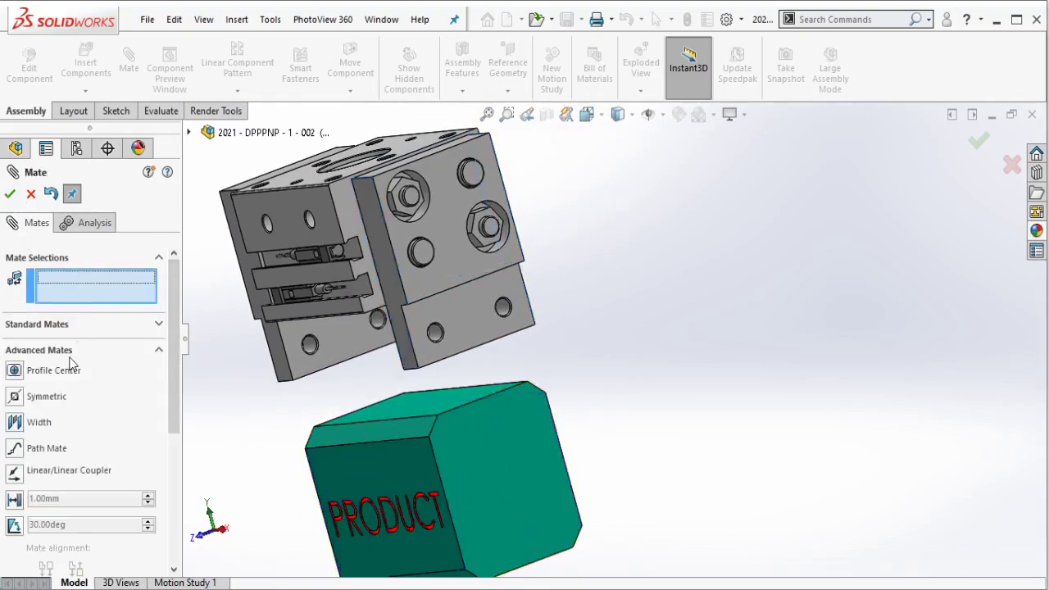
Hold the gripper face 5 mm above the PRODUCT block's top face with a positioning-only Distance mate.
click(67, 325)
drag(169, 359, 169, 320)
mouse_move(459, 345)
middle_down()
mouse_move(487, 352)
mouse_move(487, 311)
mouse_move(592, 319)
mouse_move(525, 344)
middle_up()
click(487, 305)
click(469, 350)
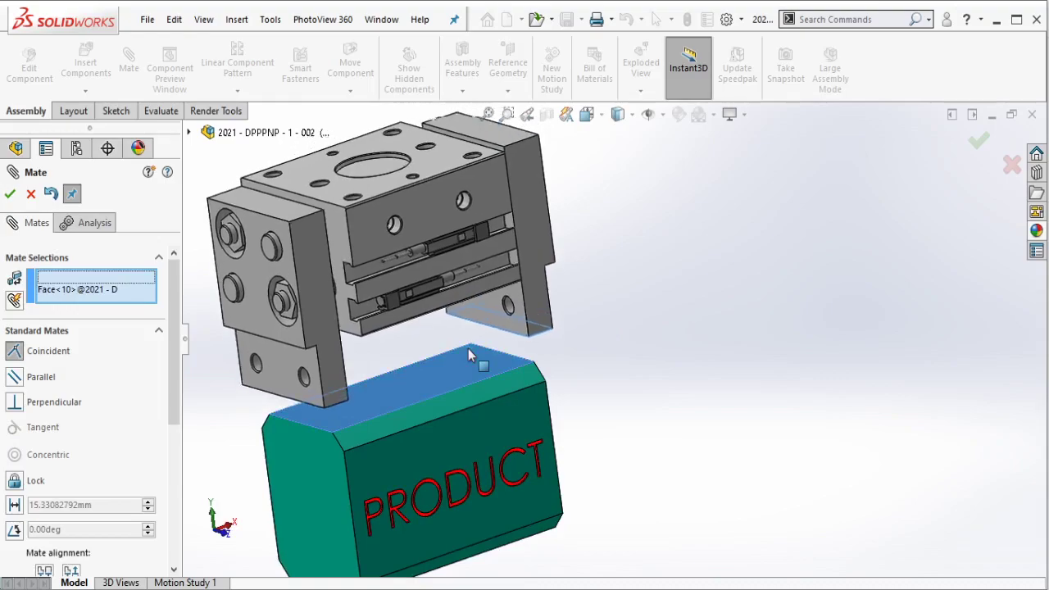
click(371, 374)
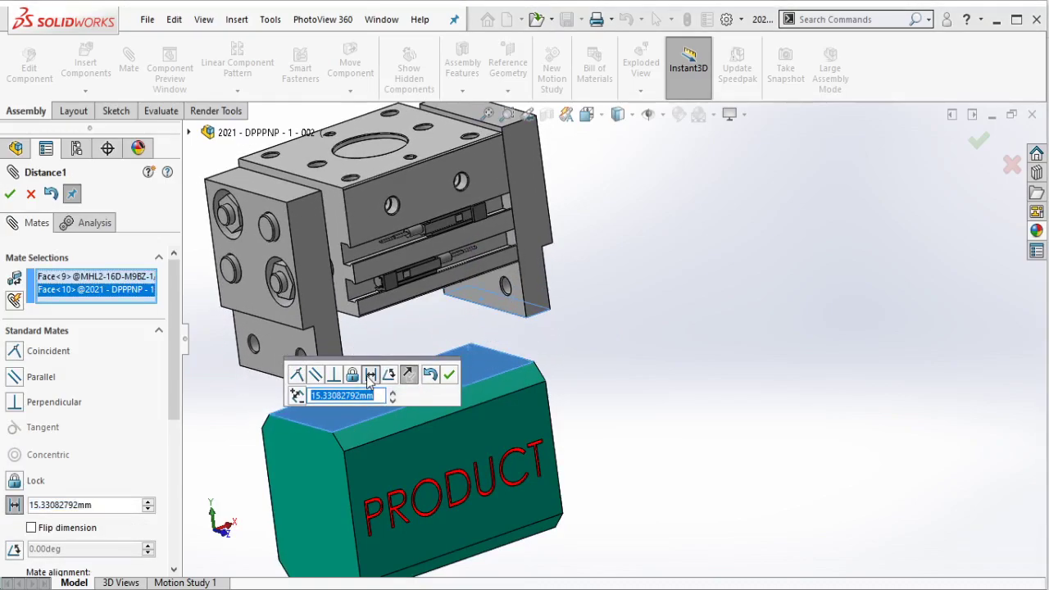
text(5)
key(Return)
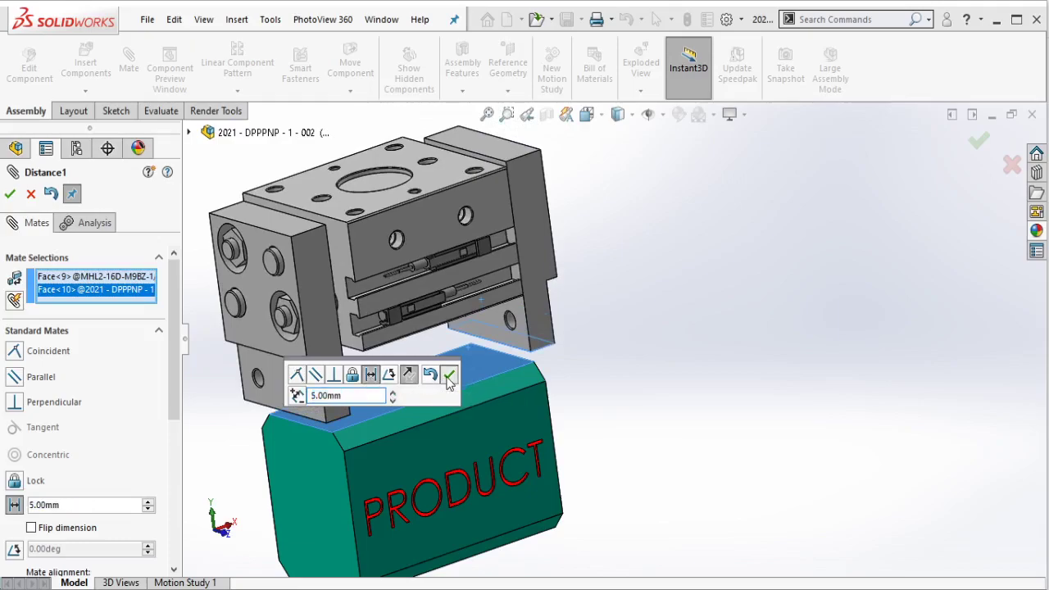
click(449, 377)
drag(173, 410, 171, 554)
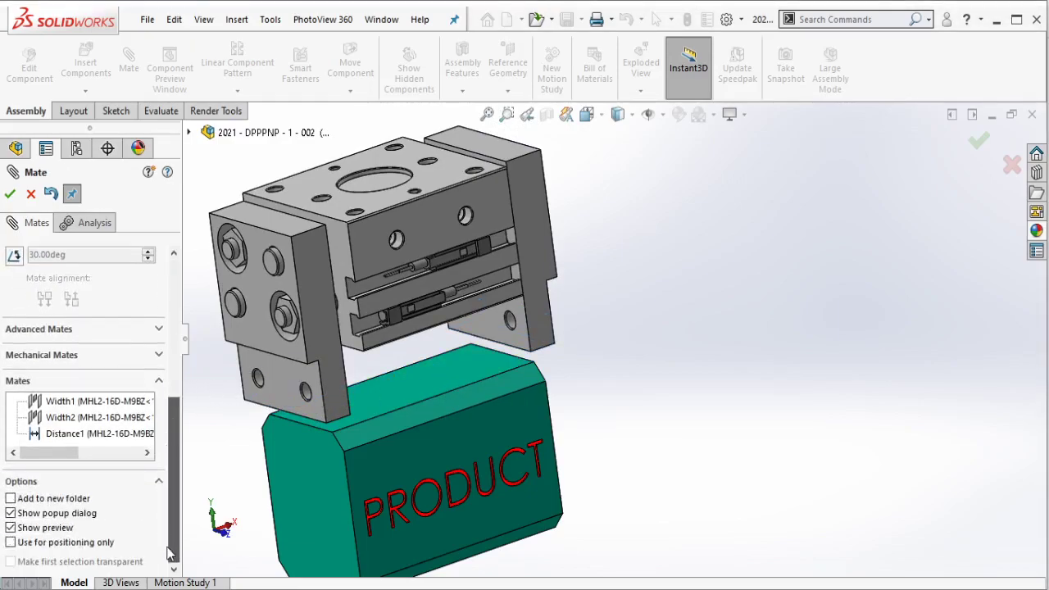
click(92, 545)
click(9, 194)
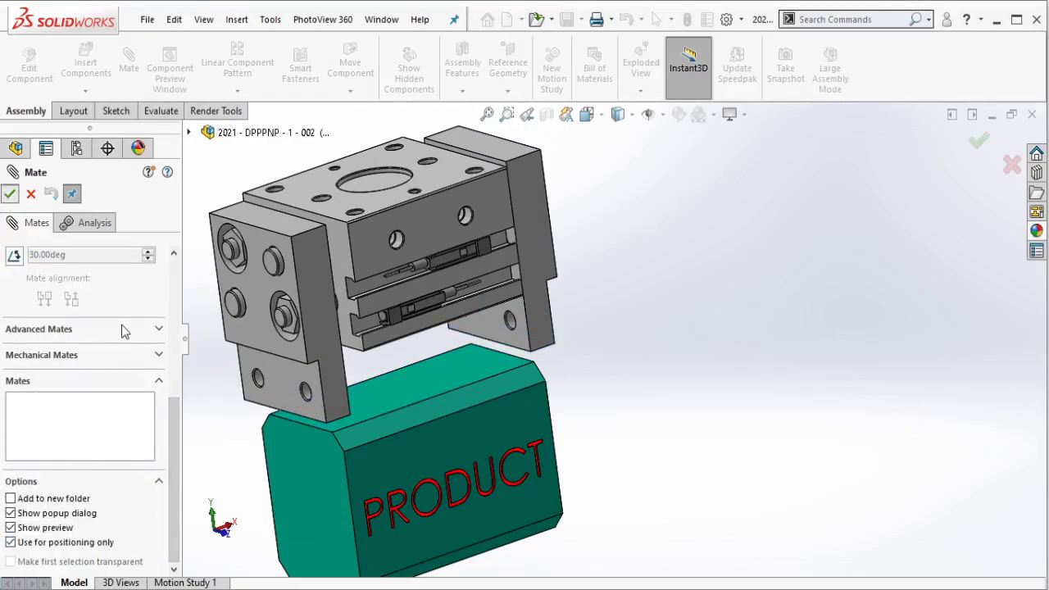
right_click(120, 279)
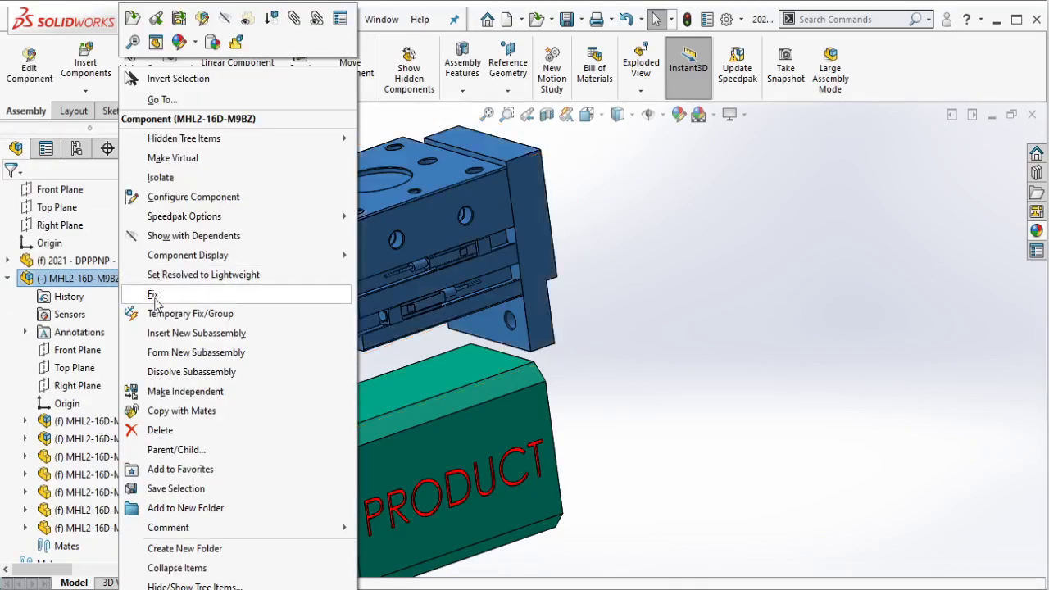
Fix the MHL2-16D-M9BZ gripper component and erase the '>>' Notepad note.
click(152, 294)
middle_drag(536, 326, 525, 328)
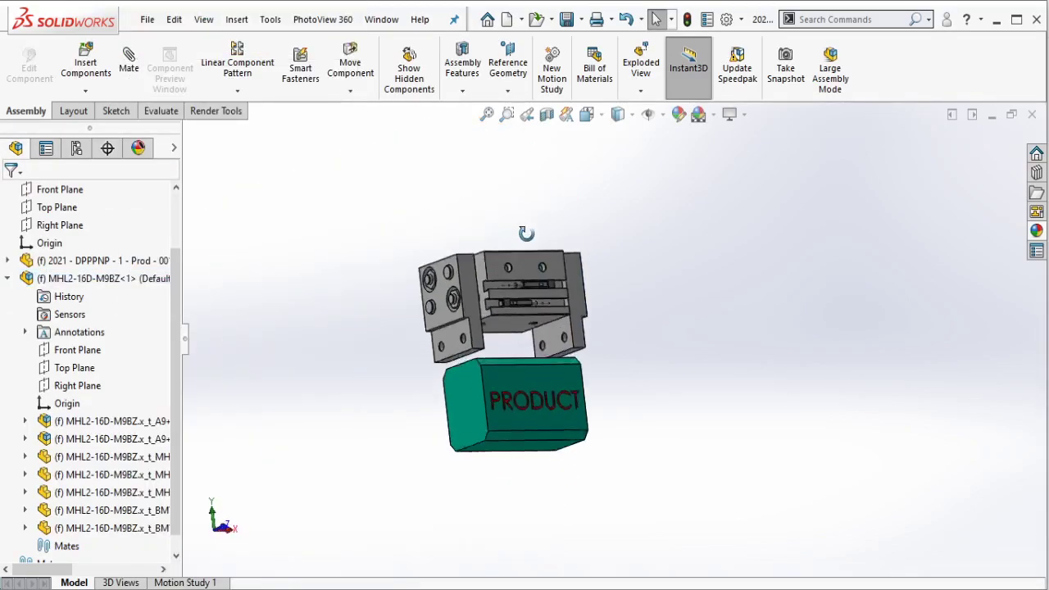
scroll(550, 346, down, 3)
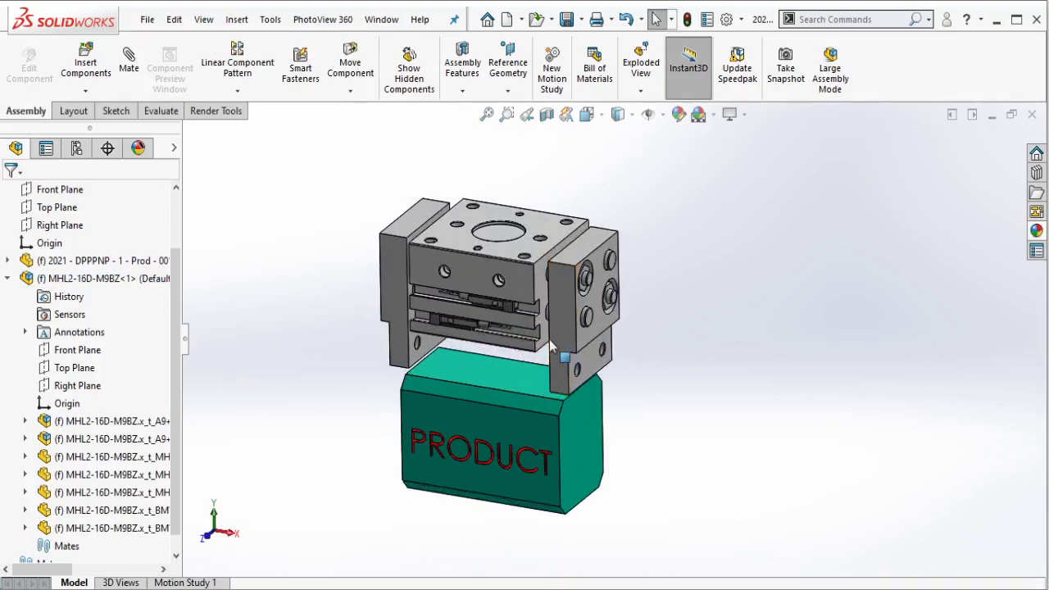
scroll(655, 447, down, 2)
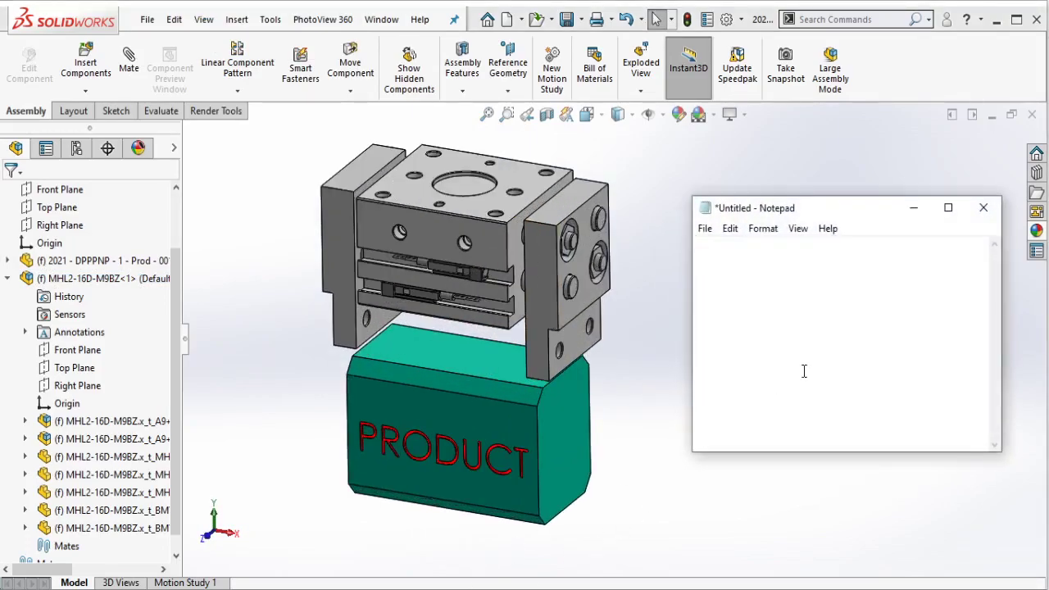
text(next>> design the gripper brackets)
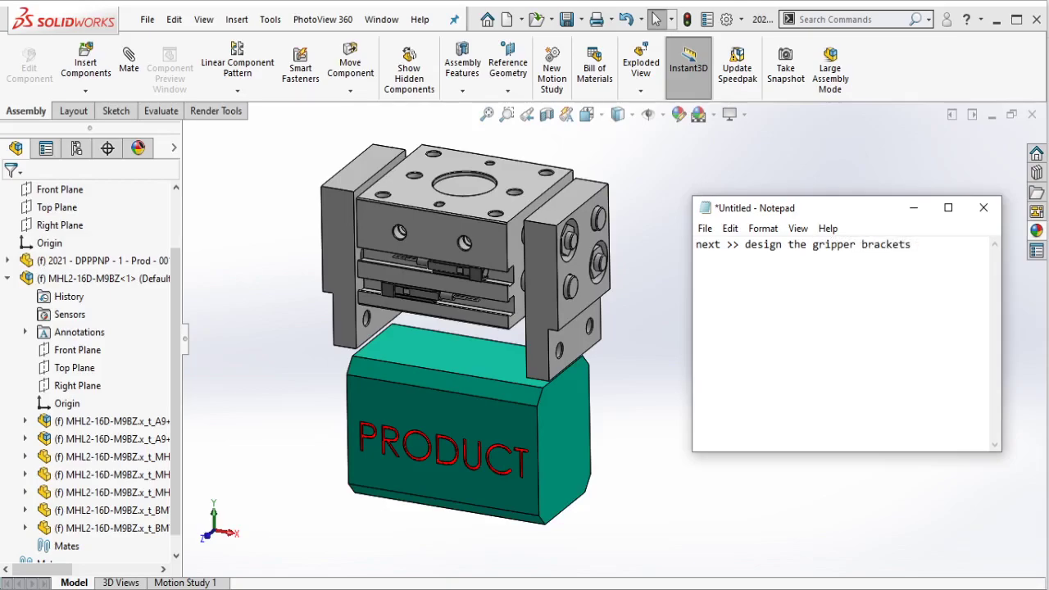
key(ctrl+BackSpace)
key(ctrl+BackSpace)
key(ctrl+BackSpace)
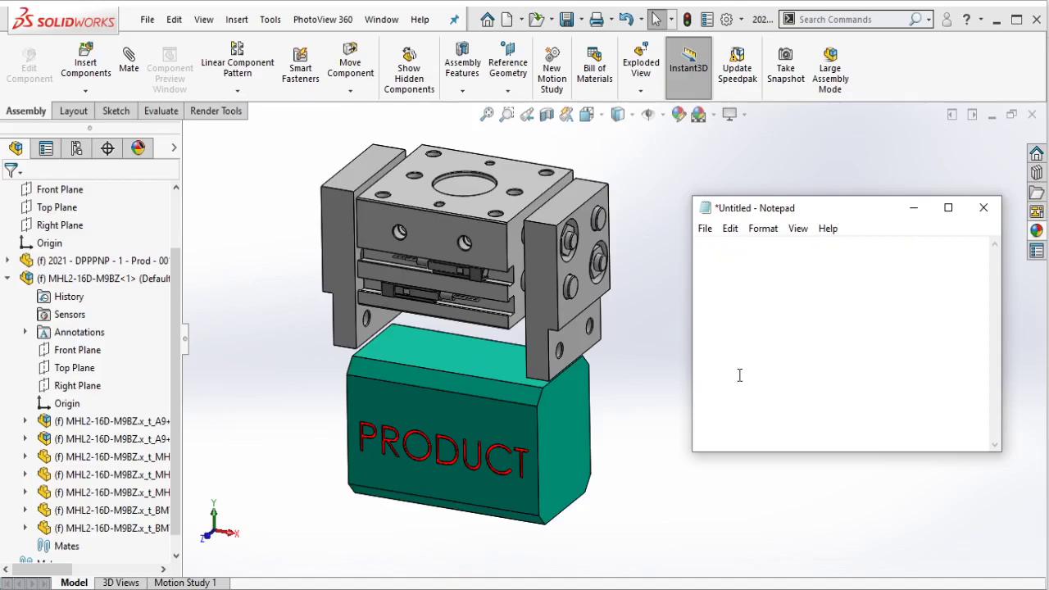
click(648, 374)
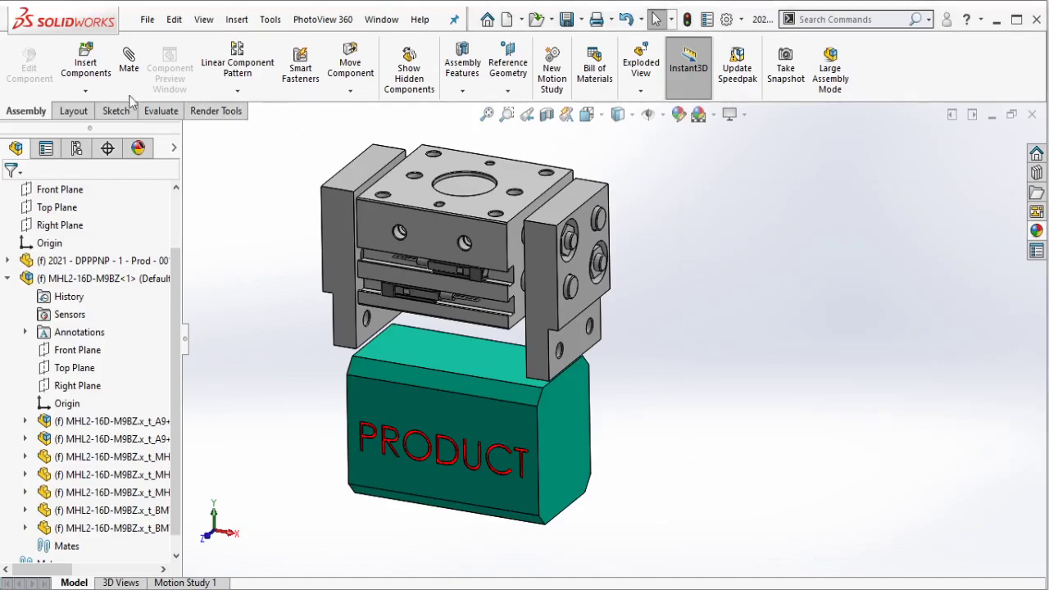
Insert a new part, Part4, into the gripper assembly from the Insert Components list.
click(86, 92)
click(98, 129)
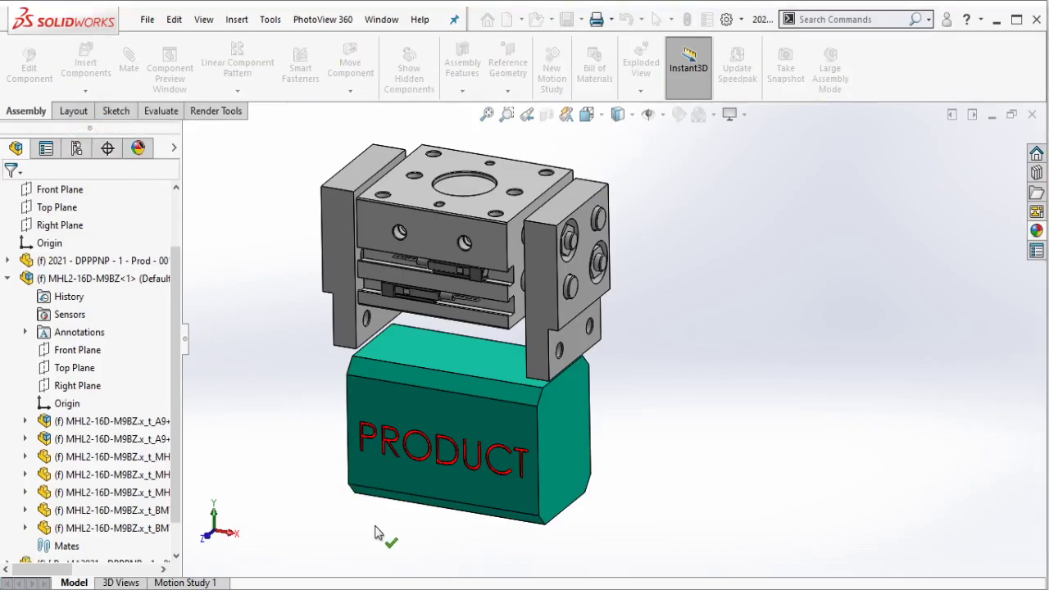
key(alt+Tab)
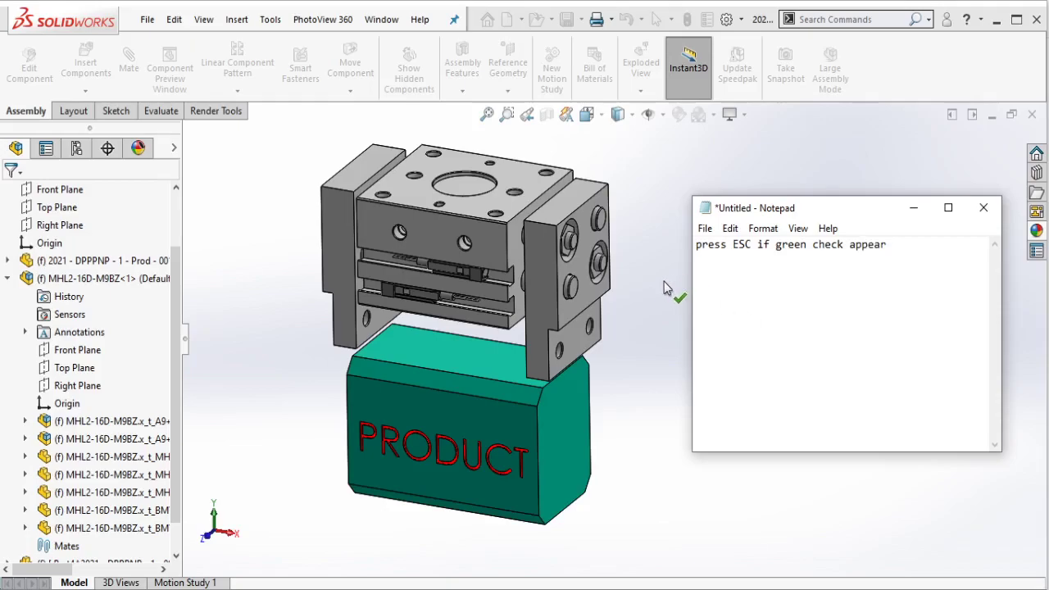
click(914, 207)
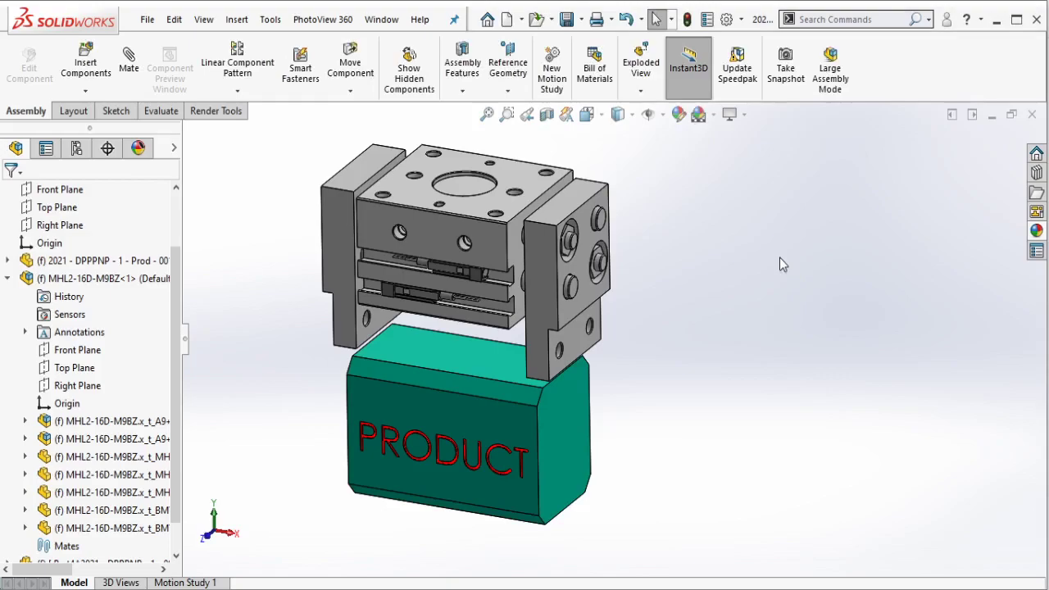
Clear all text from the notes window and return to the assembly.
click(657, 586)
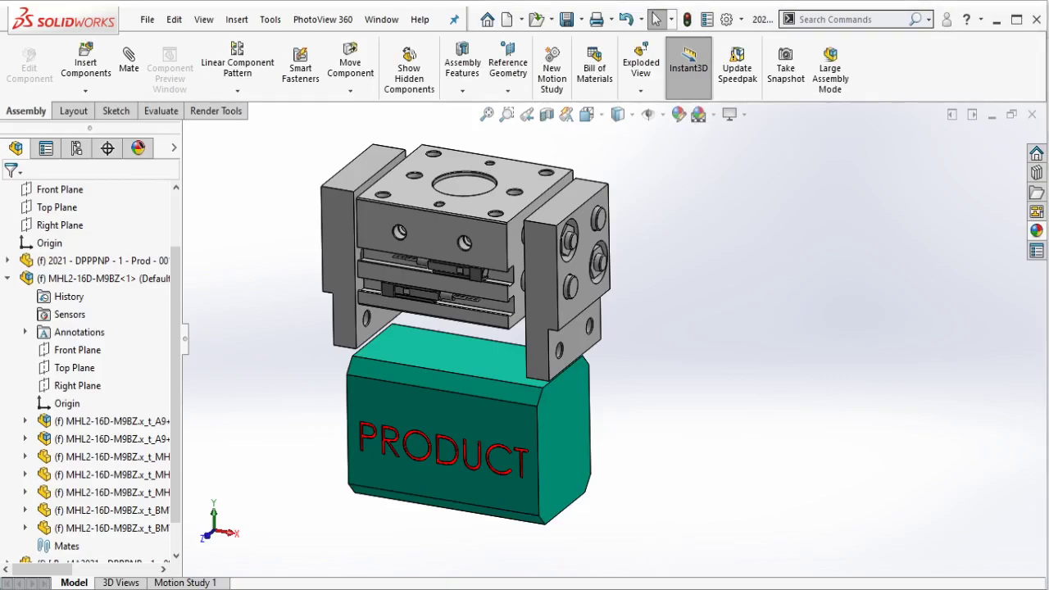
key(ctrl+a)
key(BackSpace)
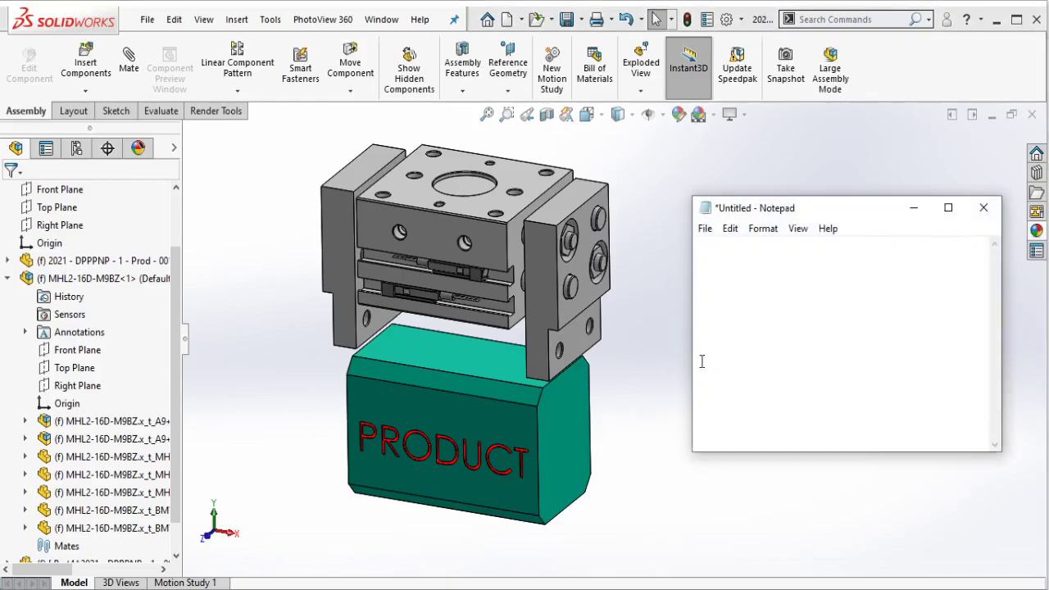
click(227, 393)
scroll(164, 471, down, 2)
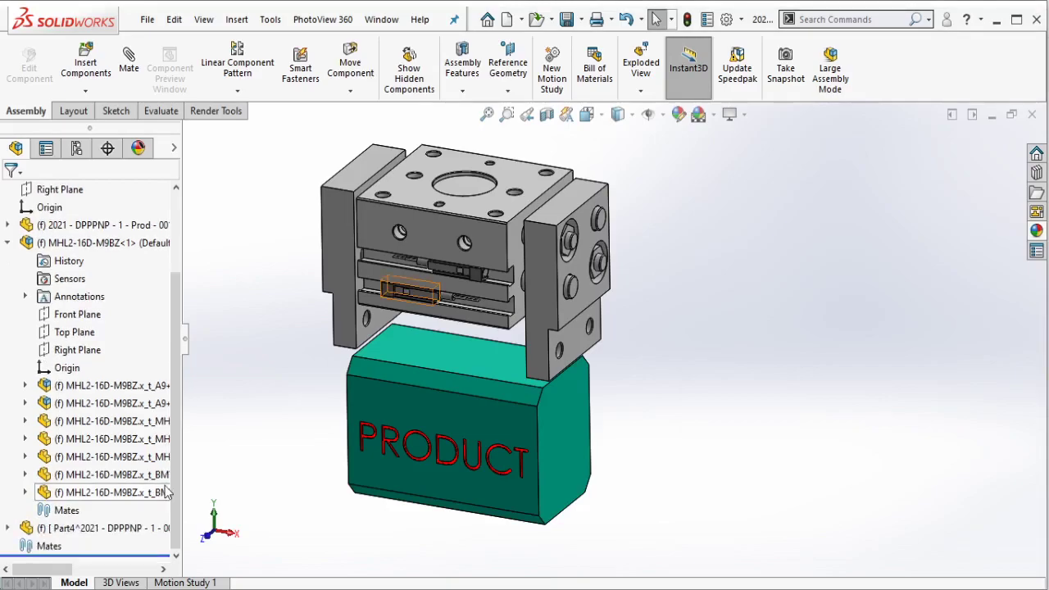
Edit Part4 in place and sketch a corner rectangle on the gripper finger face.
click(139, 528)
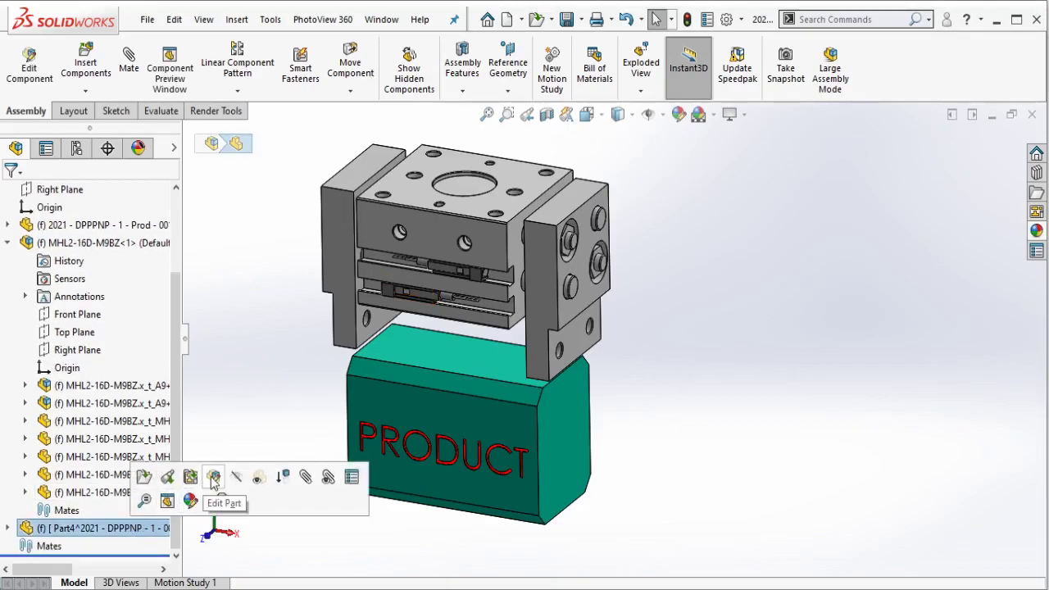
click(212, 478)
middle_drag(507, 417, 590, 347)
scroll(604, 340, down, 3)
click(590, 348)
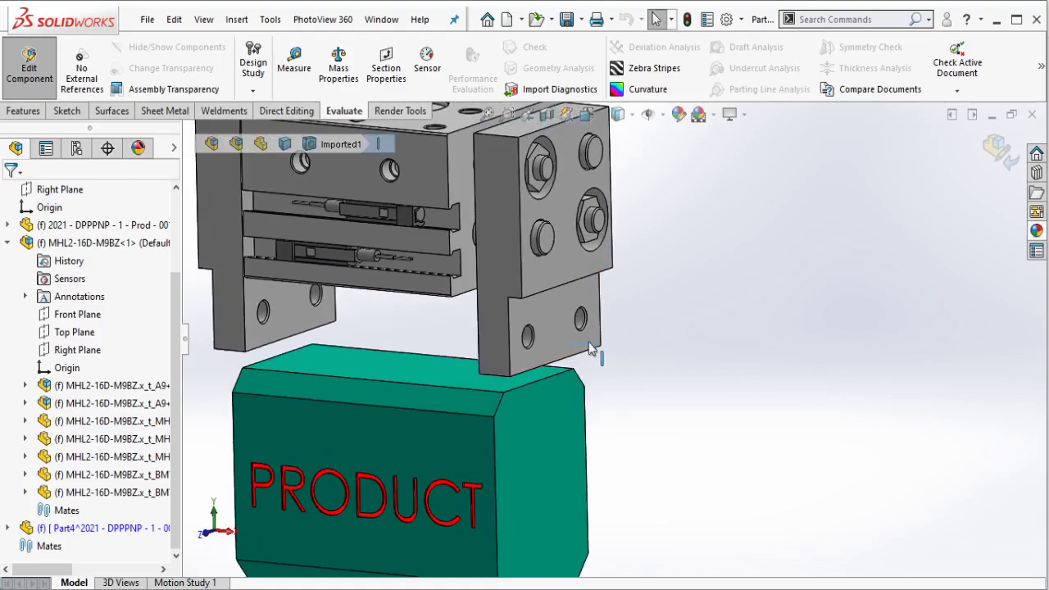
click(660, 294)
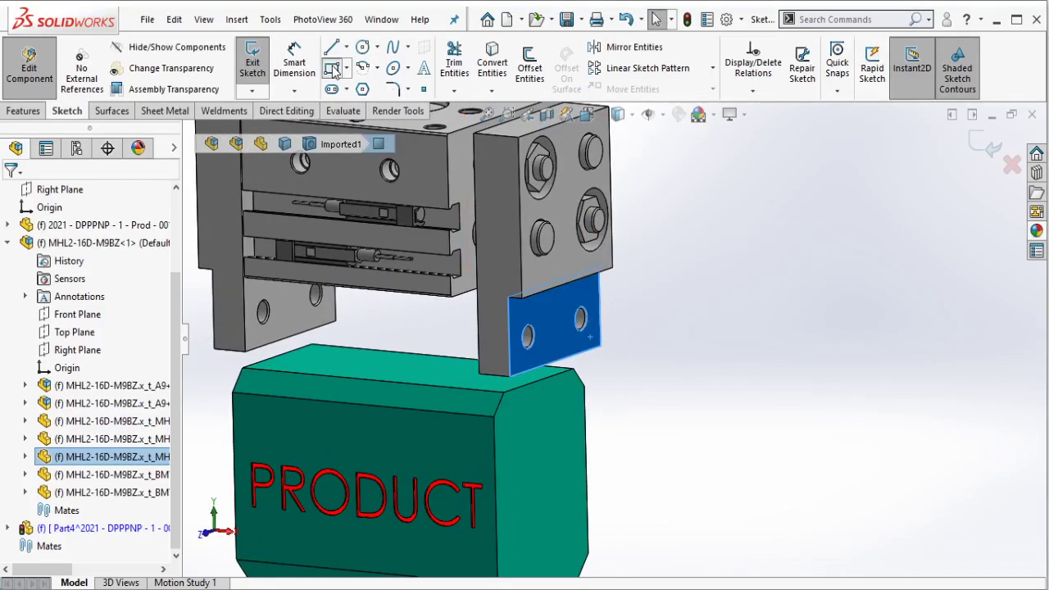
key(r)
click(518, 314)
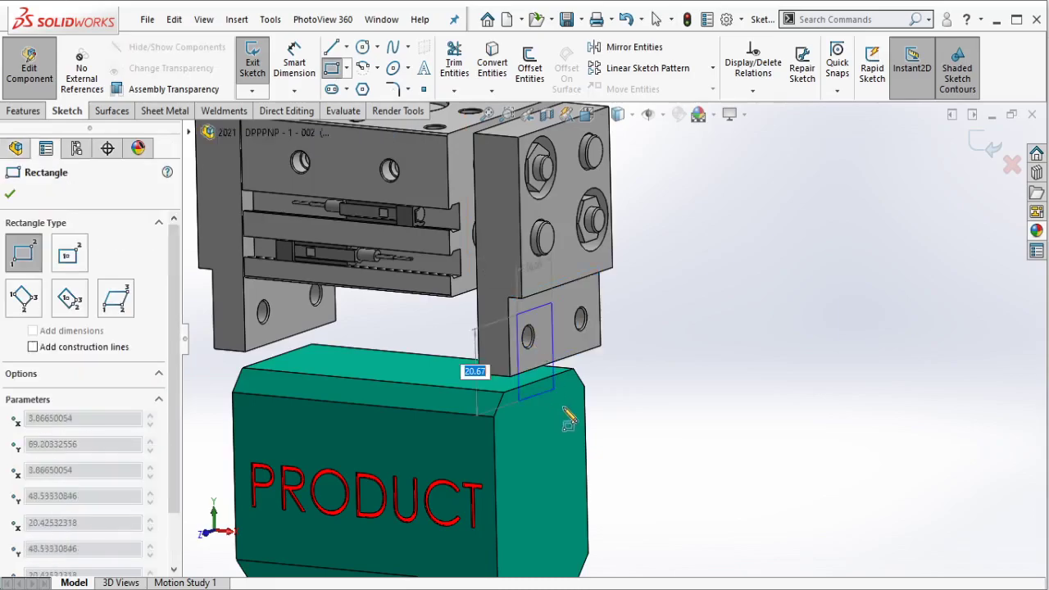
click(636, 498)
key(Escape)
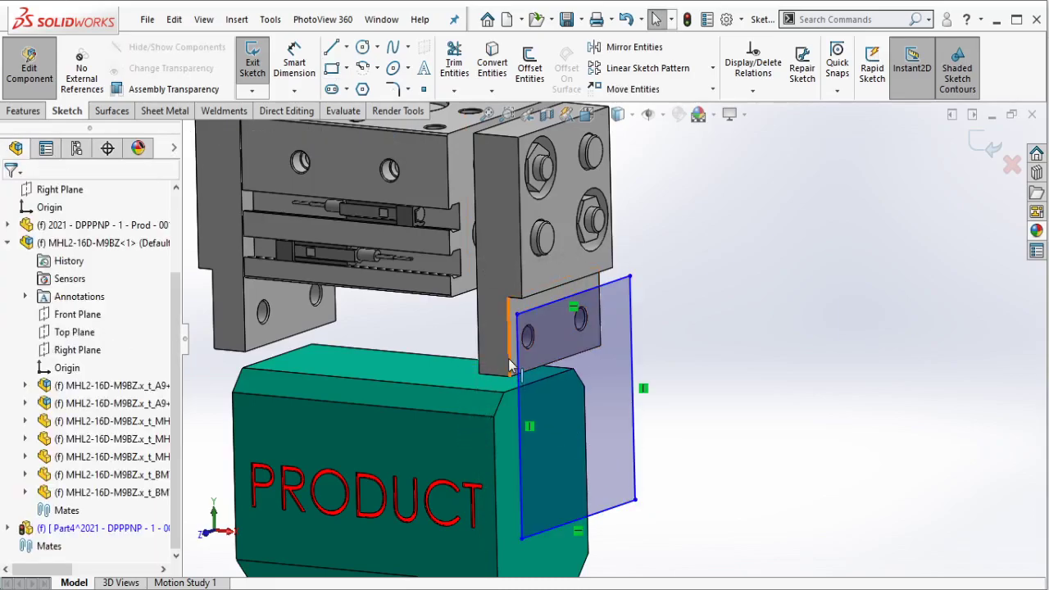
Make the rectangle's left, right and top lines collinear with the finger's edges.
click(518, 385)
ctrl+click(509, 352)
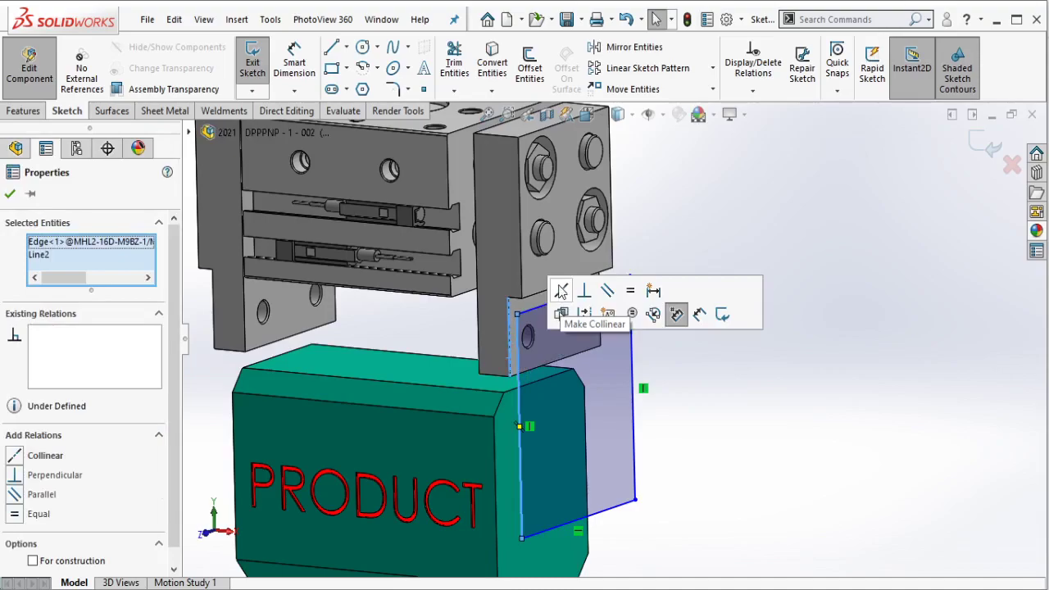
click(563, 305)
key(Escape)
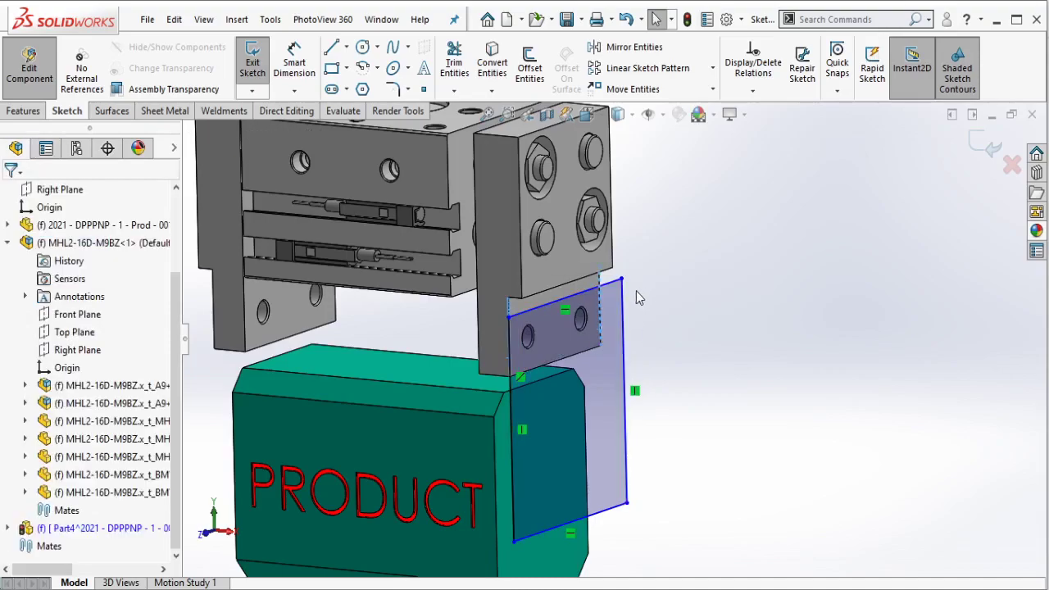
click(638, 300)
ctrl+click(600, 327)
click(668, 243)
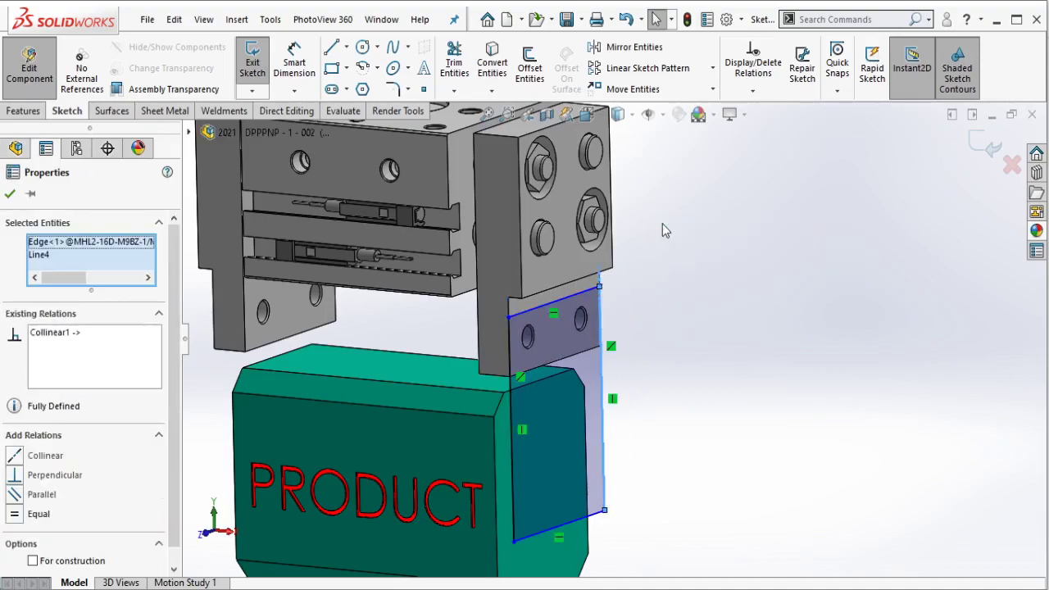
key(Escape)
mouse_move(663, 223)
middle_down()
mouse_move(567, 262)
mouse_move(564, 246)
middle_up()
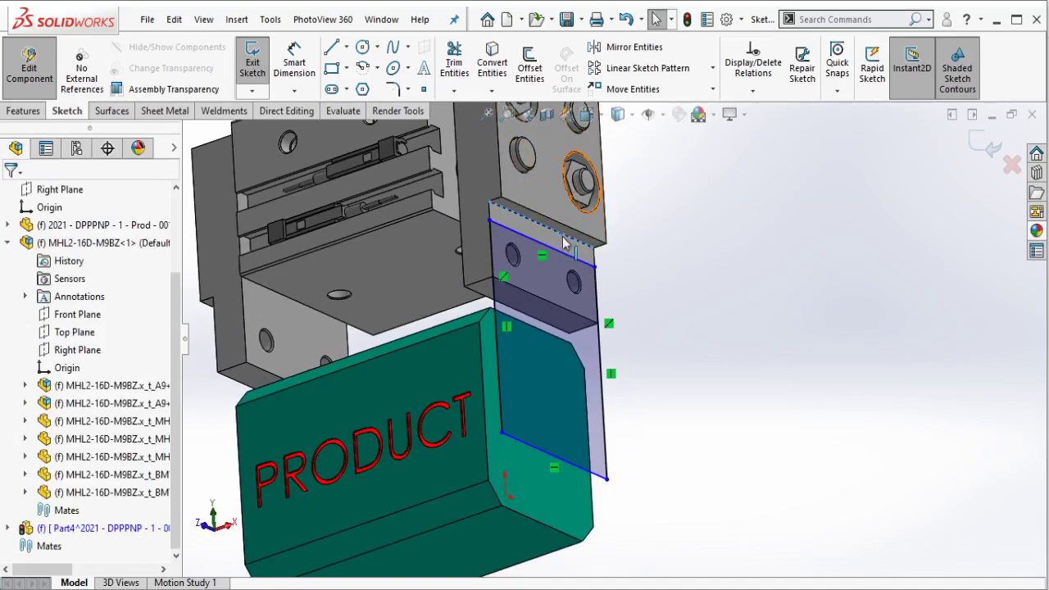
click(561, 250)
ctrl+click(578, 233)
click(611, 180)
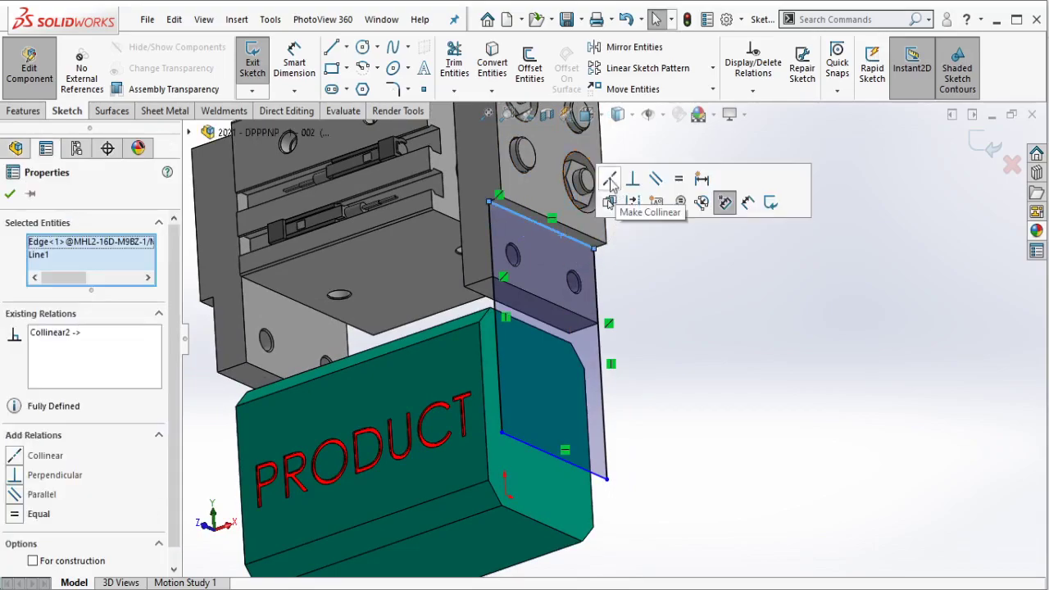
Drag the bottom line lower and dimension the rectangle height to 65.
middle_drag(540, 336, 506, 416)
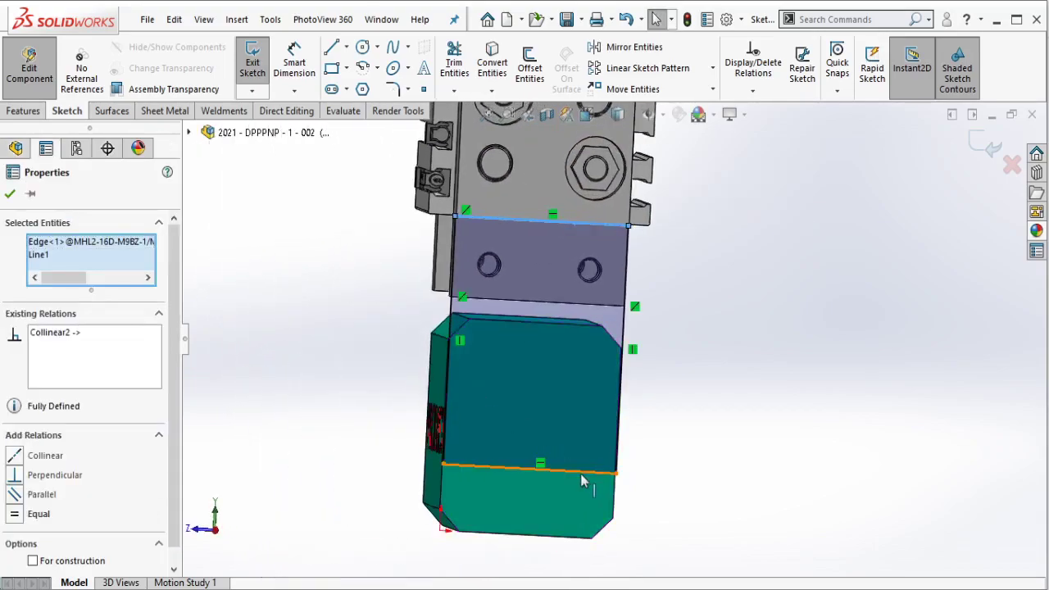
drag(582, 481, 578, 503)
click(690, 433)
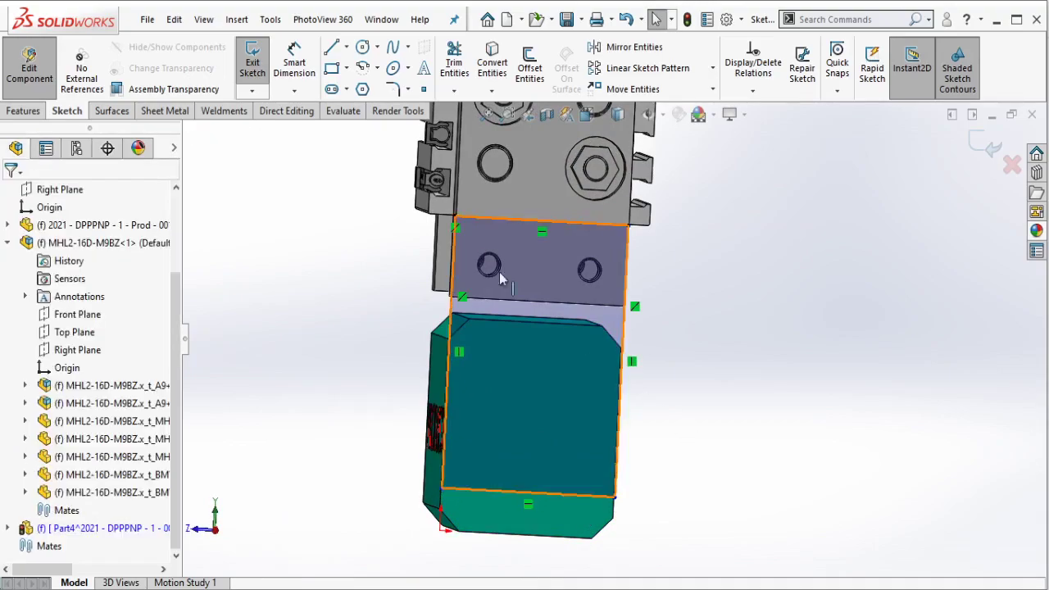
click(294, 66)
click(625, 361)
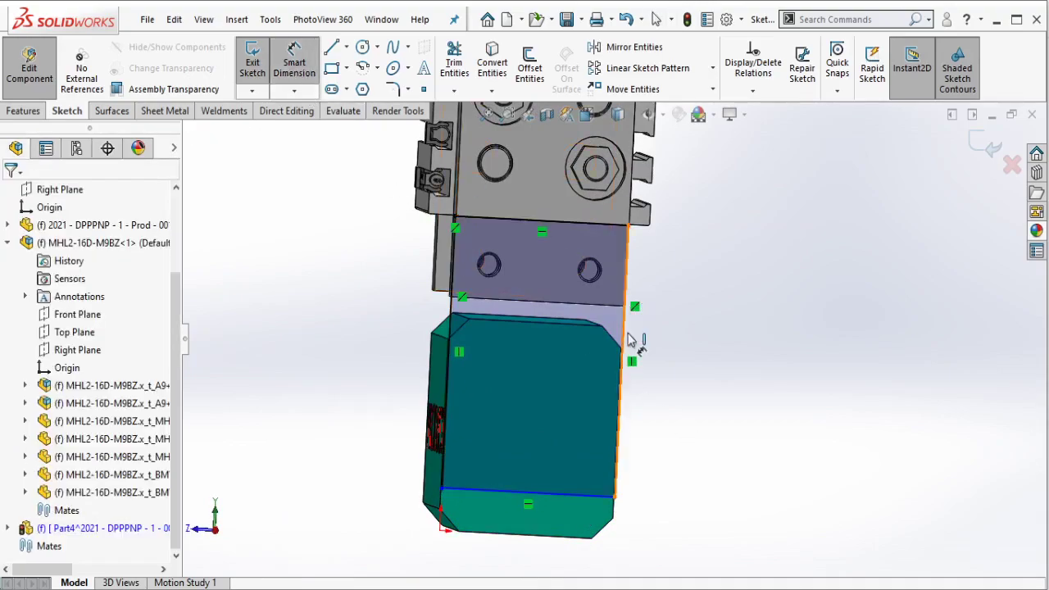
click(670, 346)
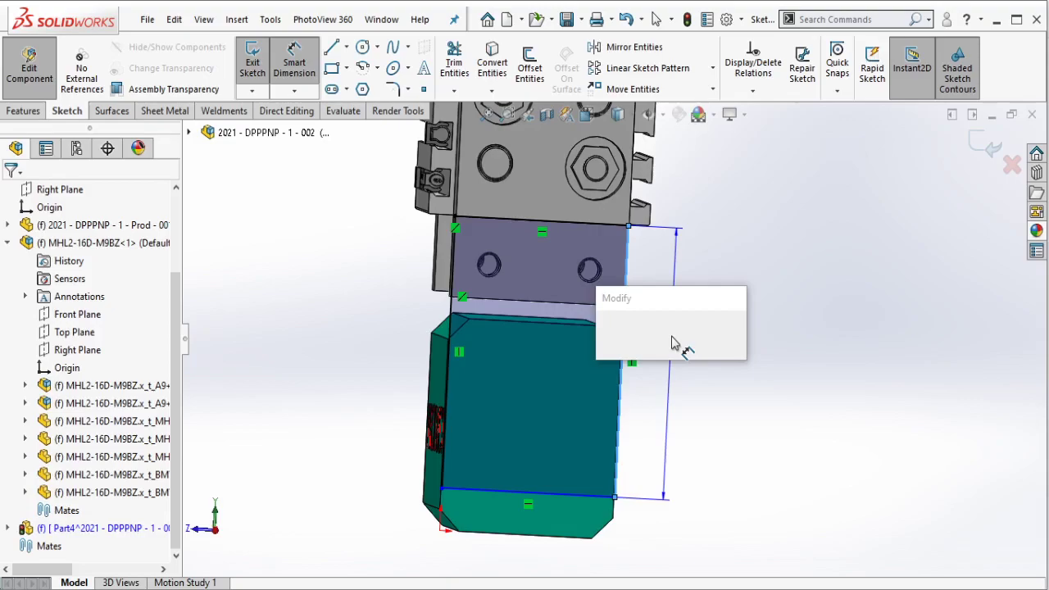
text(65)
key(Return)
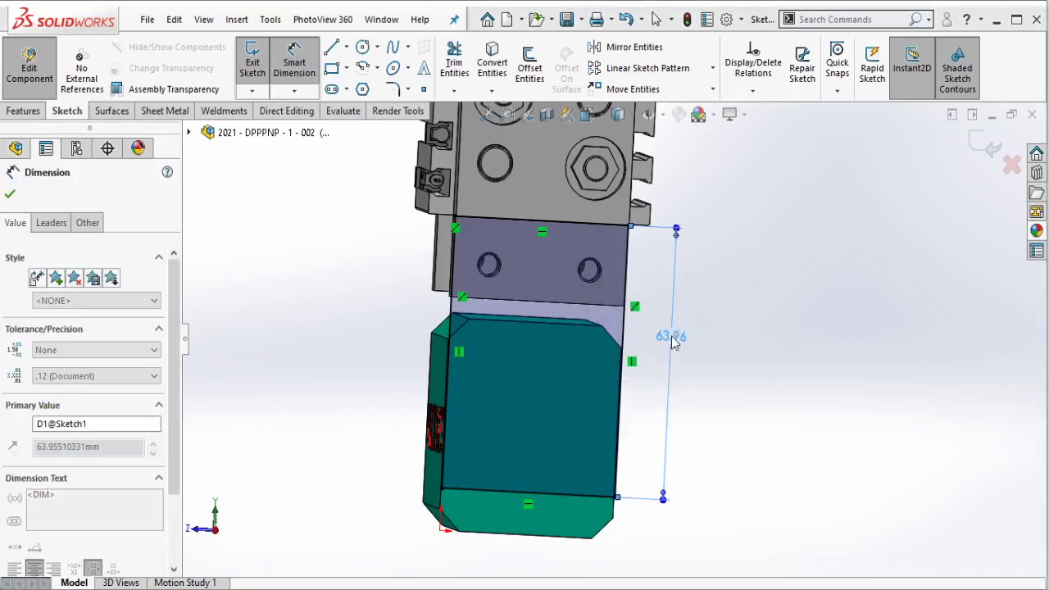
key(Escape)
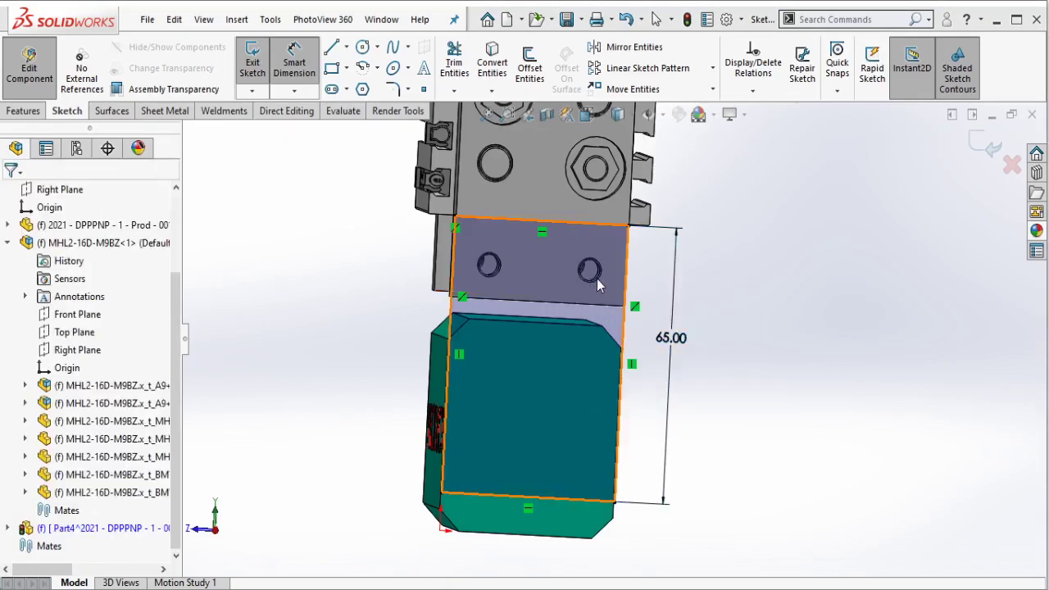
middle_drag(597, 281, 459, 270)
Extrude the rectangle sketch into a 10 mm thick finger plate.
click(24, 111)
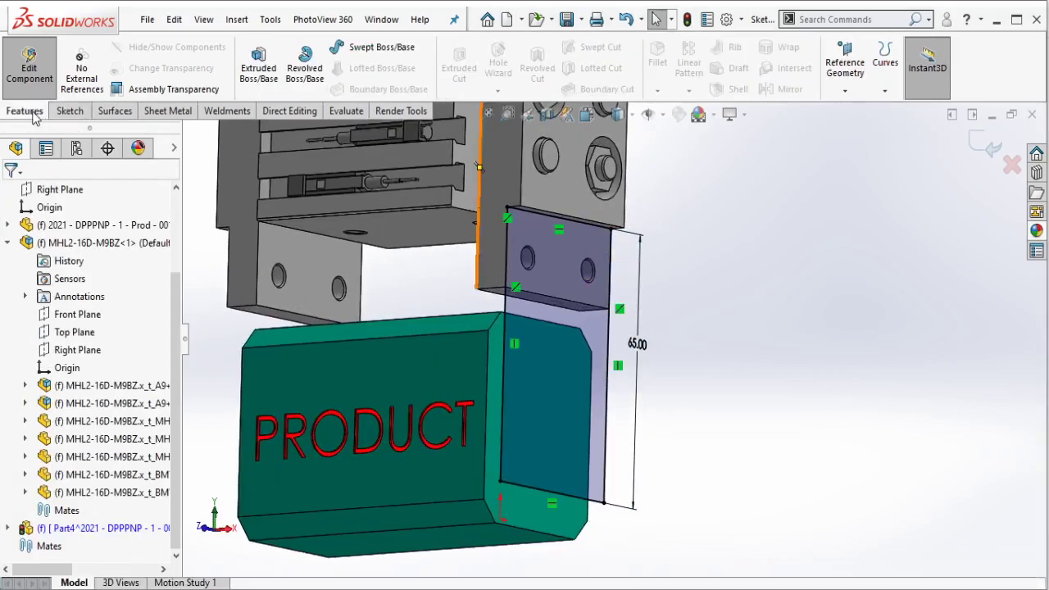
click(258, 65)
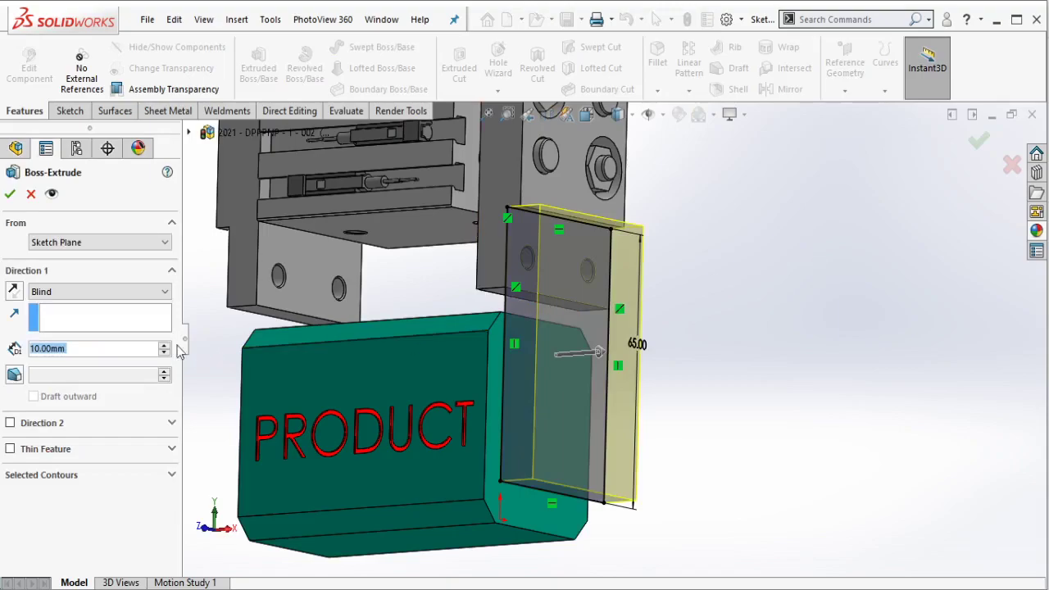
click(10, 193)
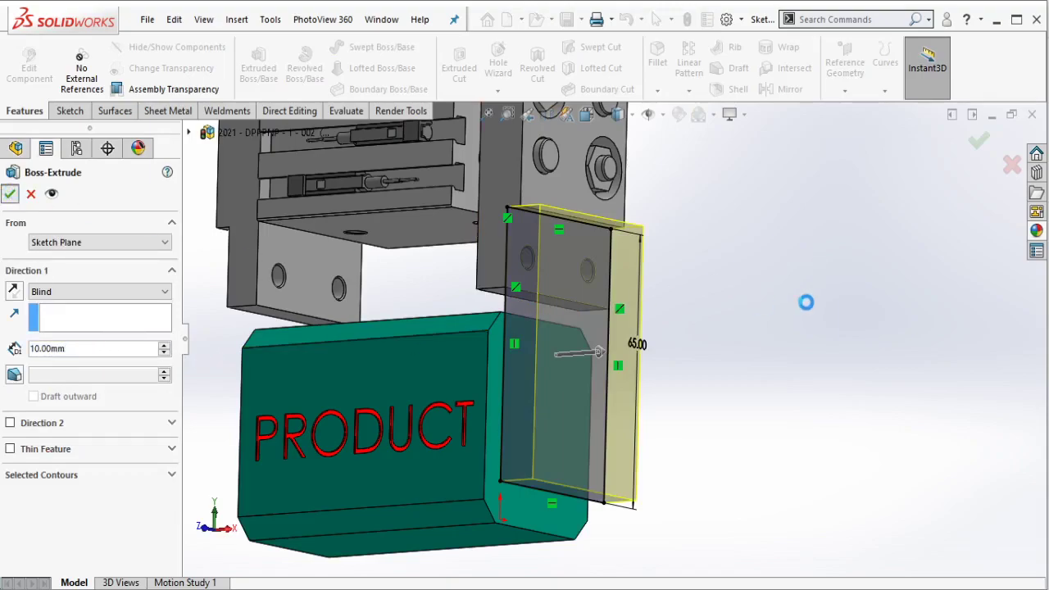
Open a new sketch on the plate's outer face.
mouse_move(619, 305)
middle_down()
mouse_move(531, 304)
mouse_move(568, 293)
middle_up()
click(570, 293)
click(634, 236)
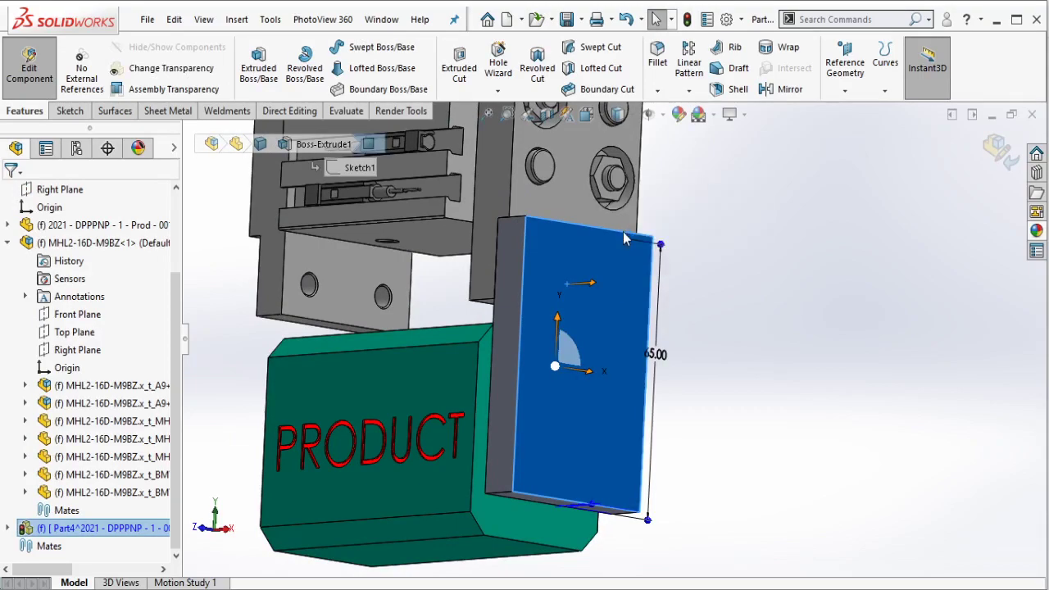
scroll(356, 283, down, 2)
scroll(357, 283, down, 2)
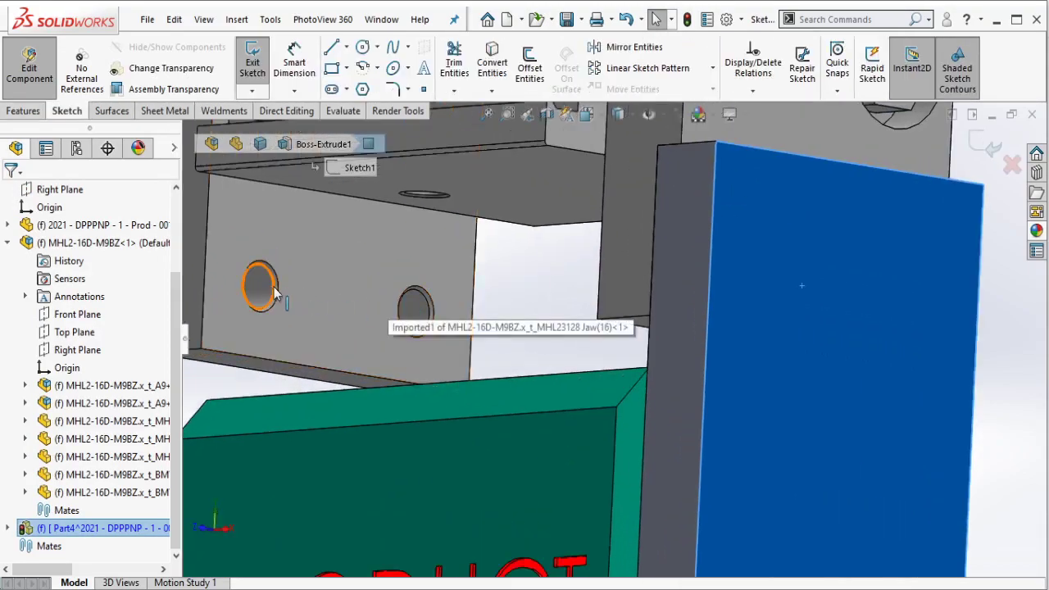
Convert the edges of the jaw's two mounting holes into circles in the plate sketch.
click(274, 291)
ctrl+click(425, 311)
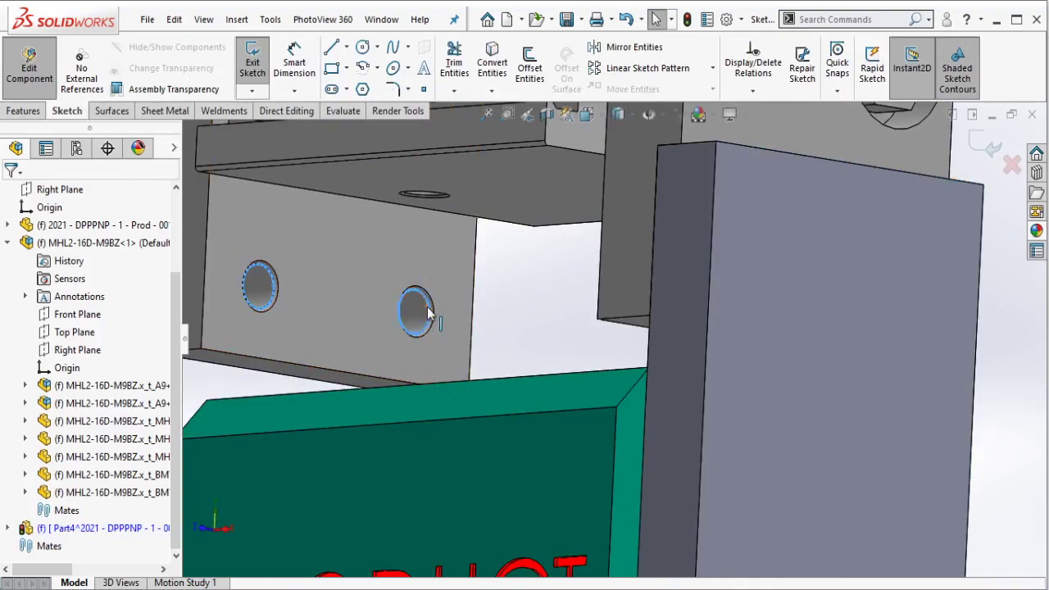
click(492, 68)
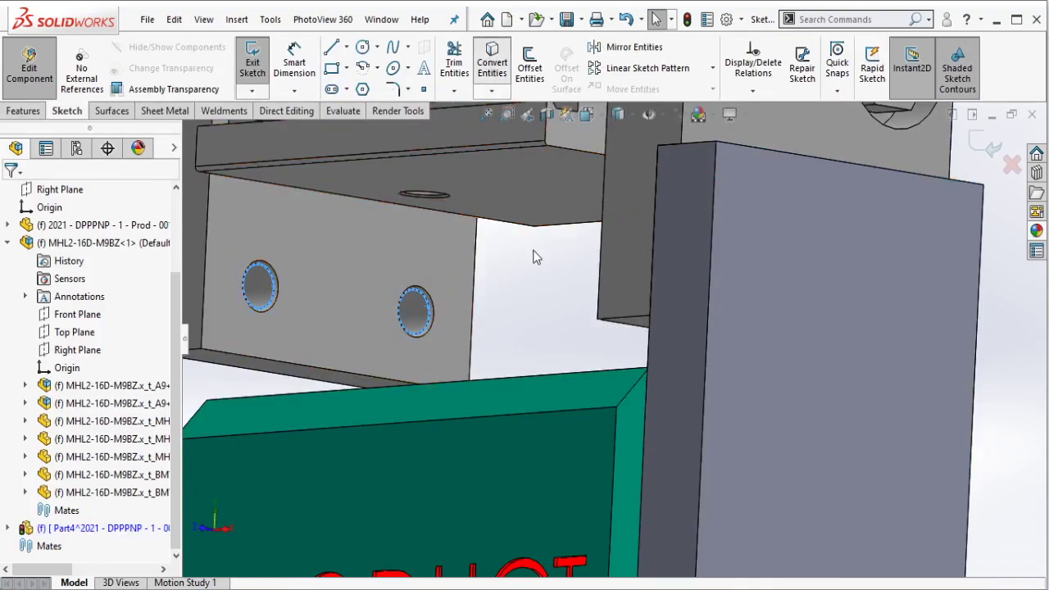
scroll(743, 369, up, 3)
scroll(742, 368, down, 1)
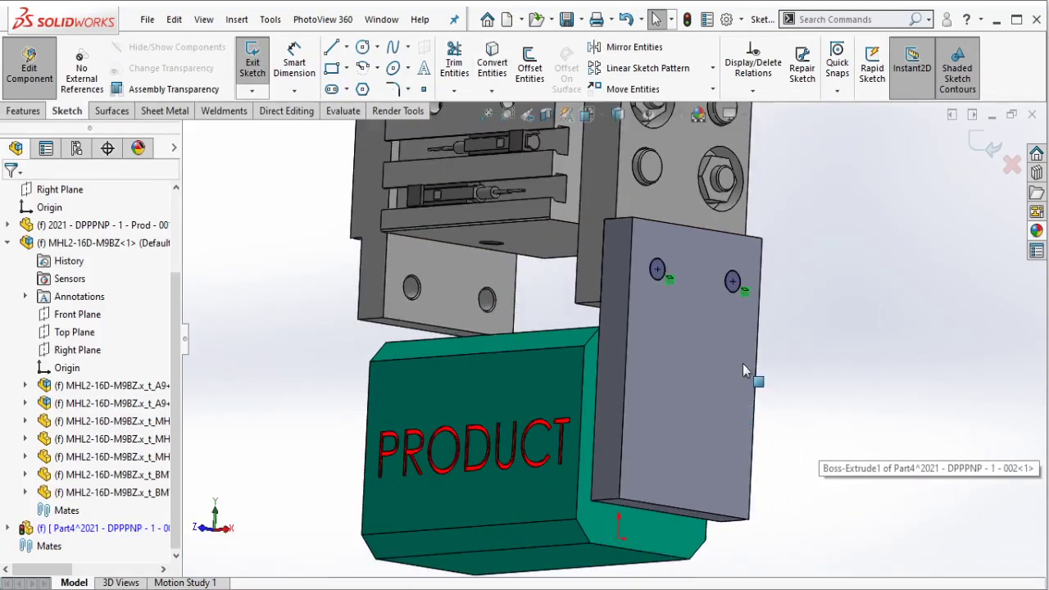
scroll(743, 369, down, 1)
middle_drag(763, 353, 760, 336)
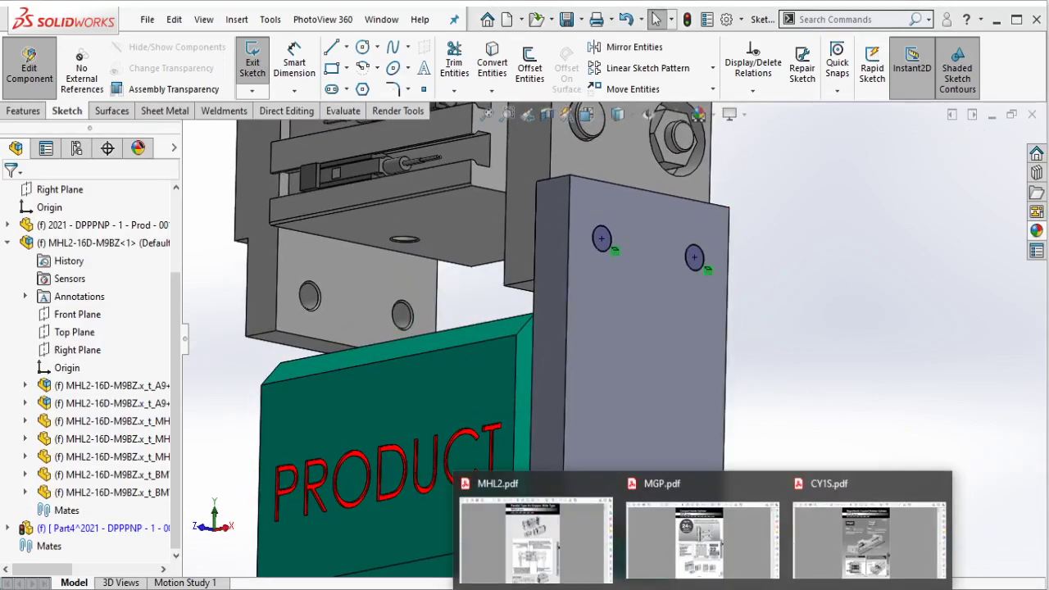
Find and highlight the 4 x M5 x 0.8 through mounting-thread note on page 504 of MHL2.pdf.
click(528, 547)
scroll(602, 358, down, 2)
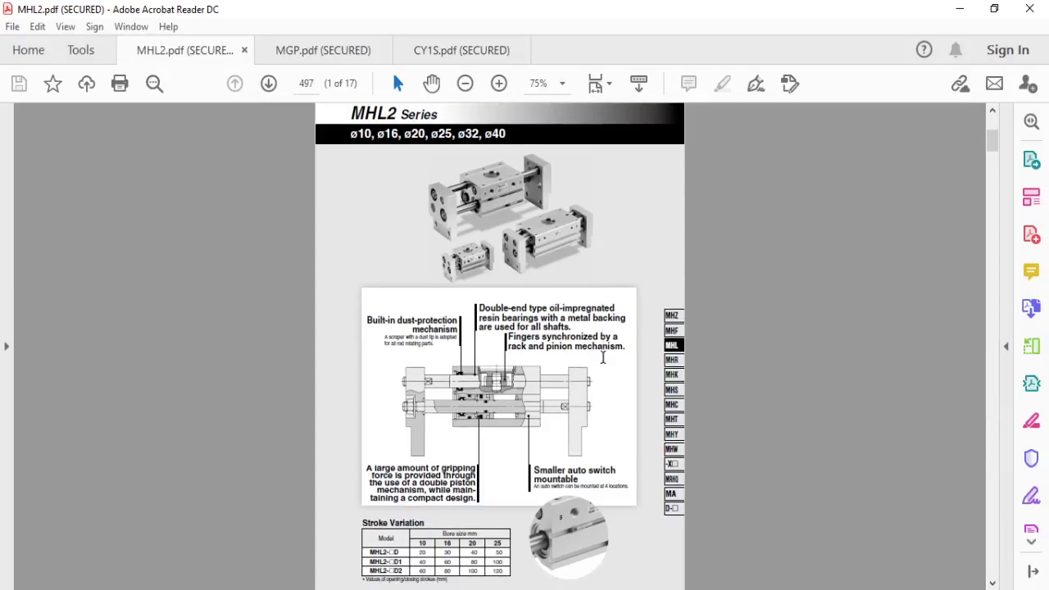
scroll(602, 356, down, 5)
scroll(602, 357, down, 5)
scroll(602, 356, down, 1)
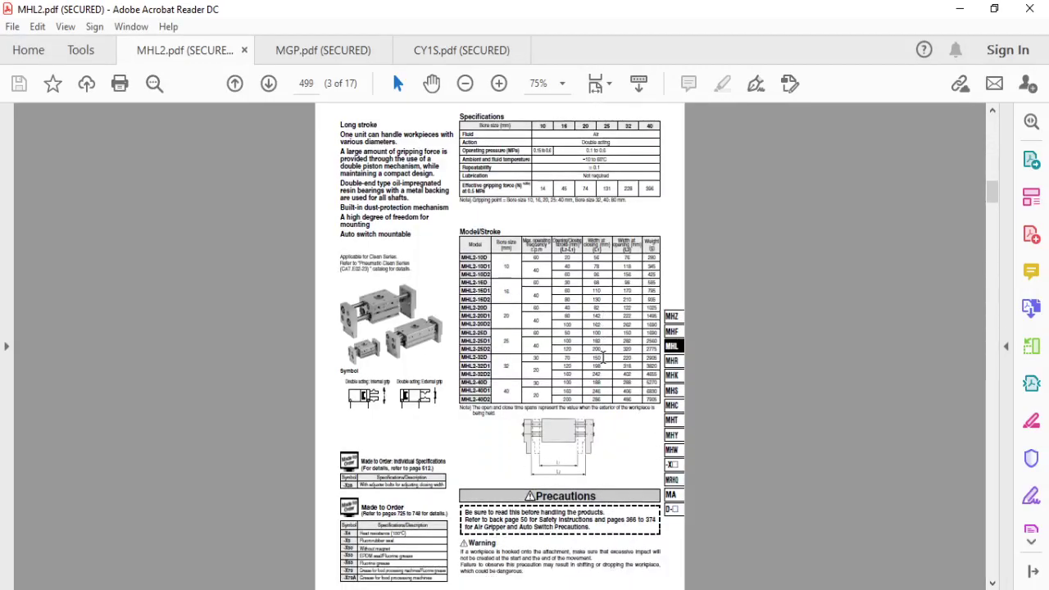
scroll(602, 358, down, 1)
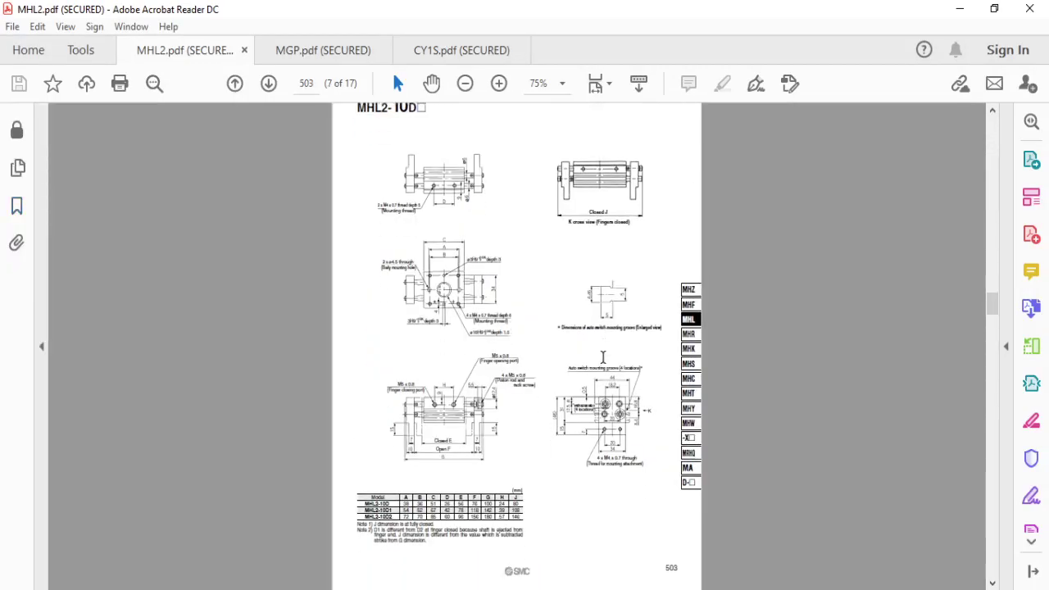
scroll(603, 358, down, 10)
ctrl+scroll(604, 358, up, 2)
ctrl+scroll(603, 357, up, 1)
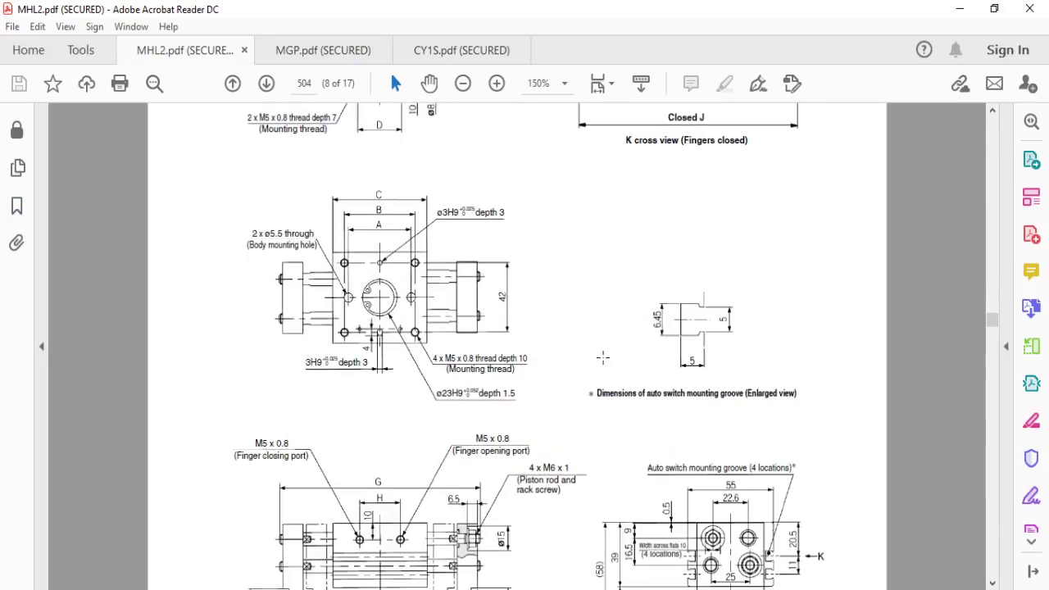
ctrl+scroll(604, 357, up, 1)
scroll(603, 357, up, 1)
scroll(602, 357, up, 2)
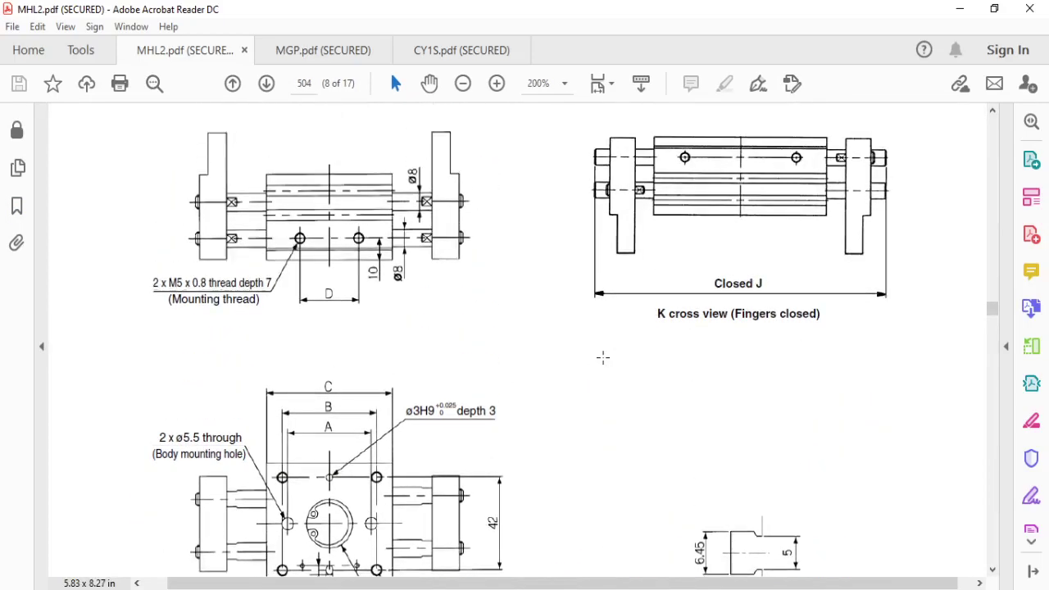
scroll(603, 358, up, 1)
scroll(603, 358, down, 1)
scroll(603, 357, down, 1)
scroll(604, 357, down, 1)
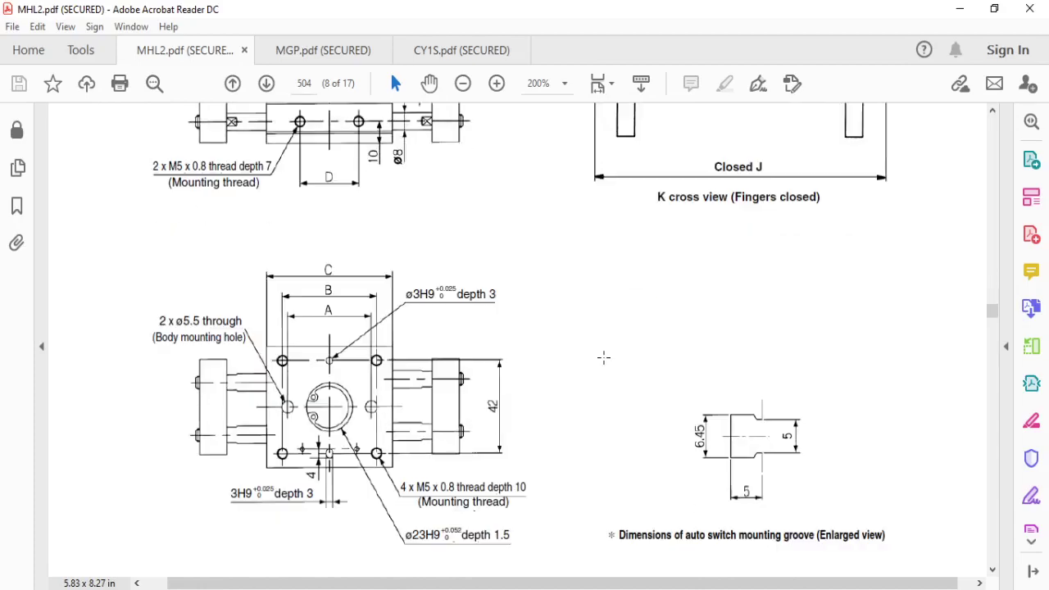
scroll(606, 357, down, 1)
scroll(613, 358, down, 2)
scroll(614, 358, down, 3)
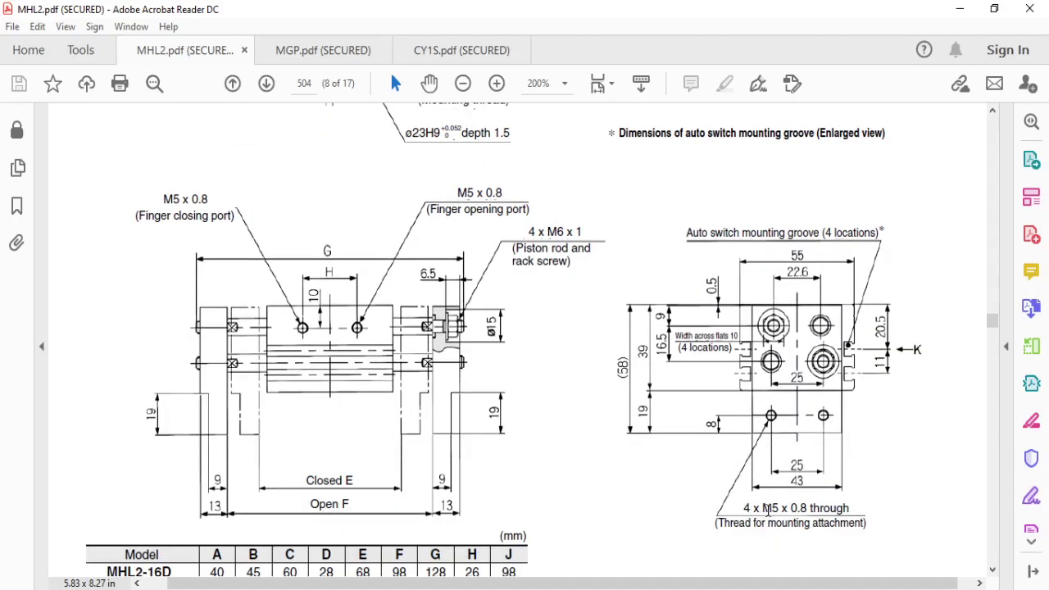
drag(742, 508, 873, 525)
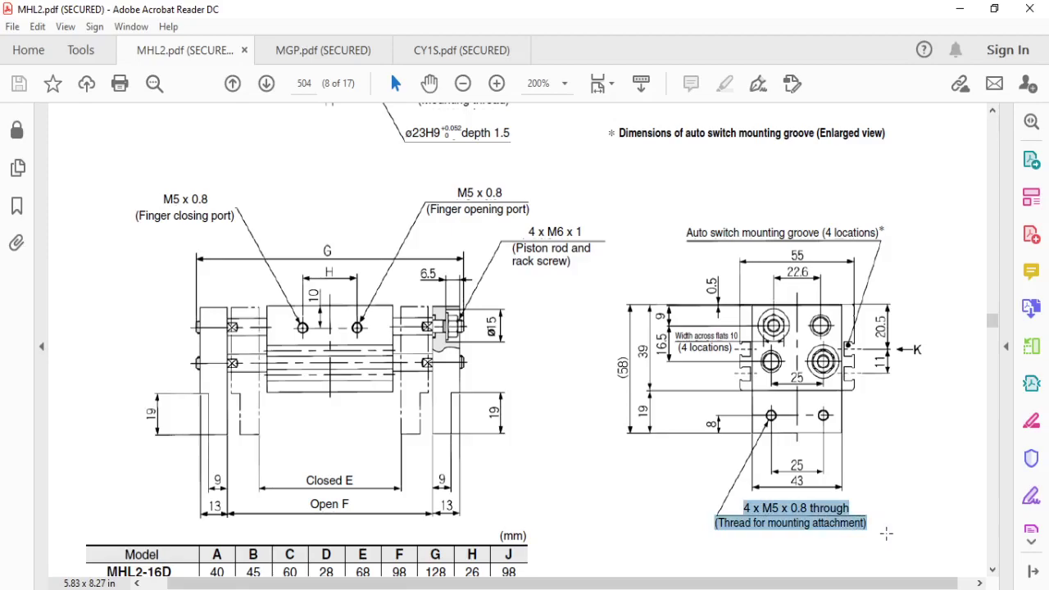
Exit the plate sketch and start Hole Wizard with ANSI Metric standard and Drill sizes type.
key(alt+Tab)
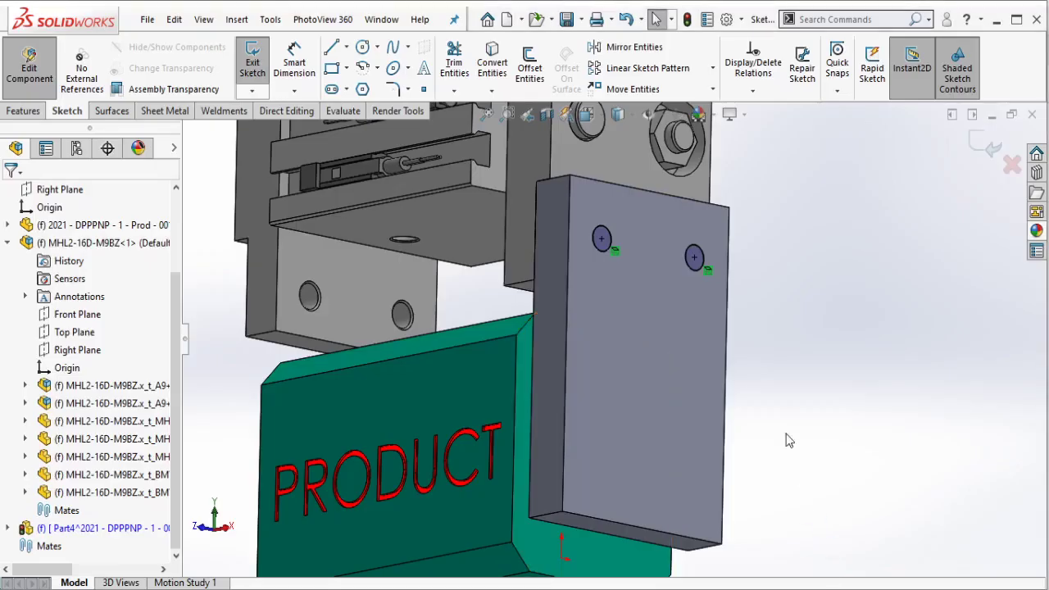
key(ctrl+b)
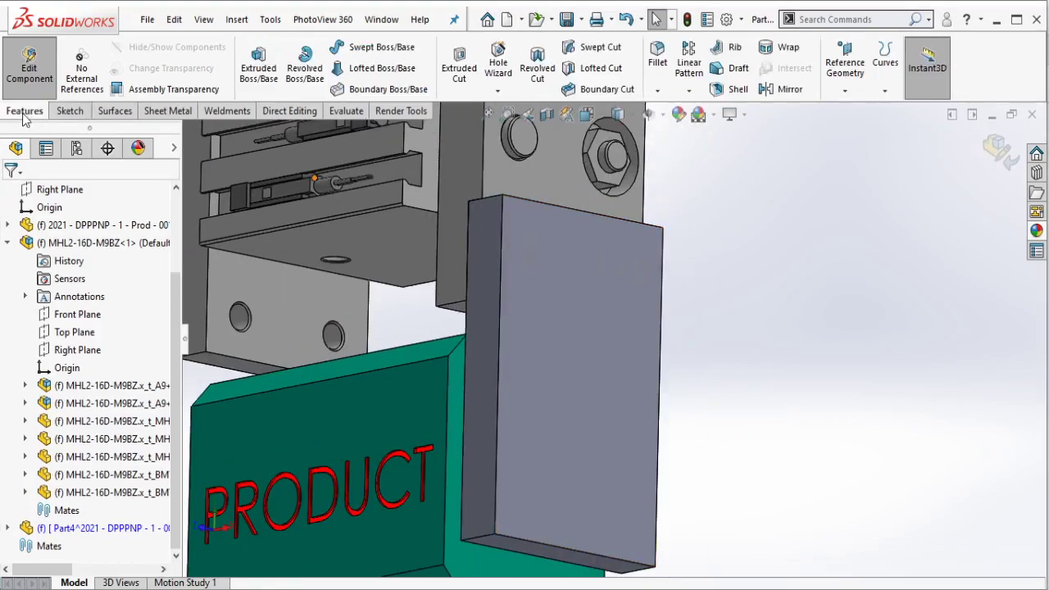
click(497, 63)
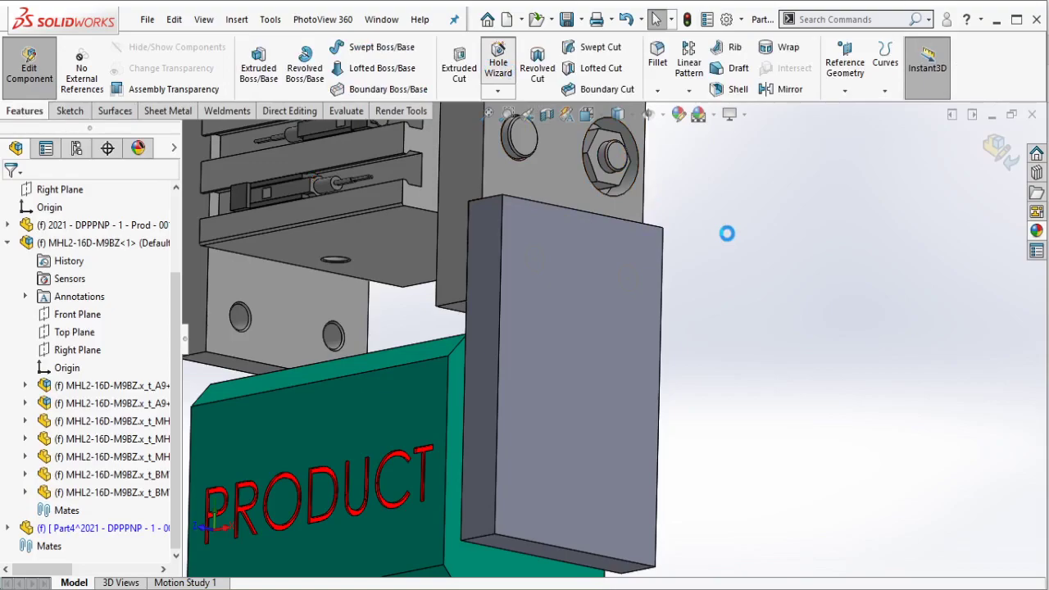
scroll(173, 369, down, 2)
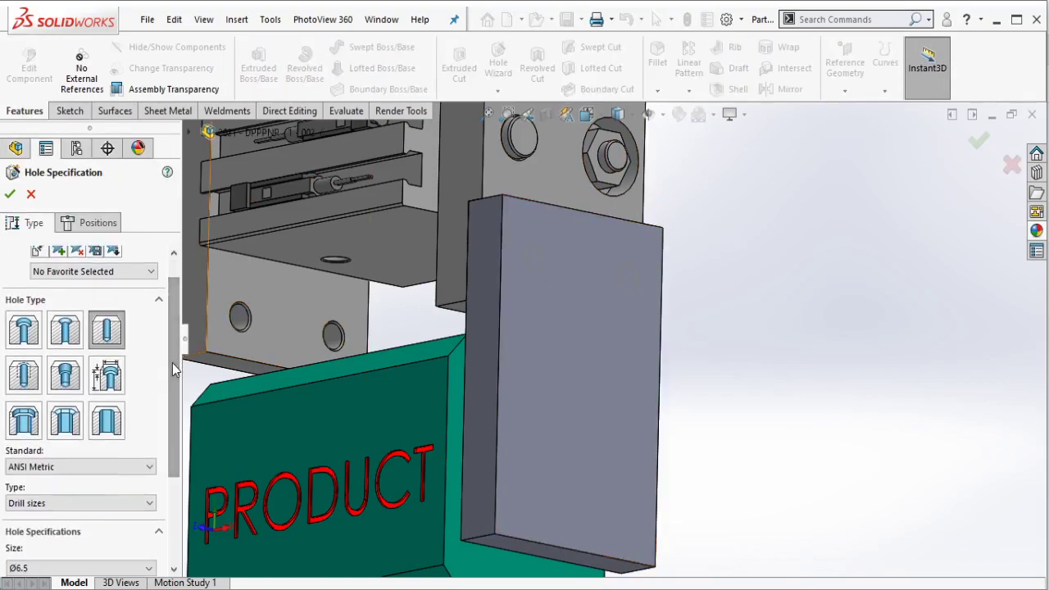
scroll(170, 379, down, 1)
scroll(159, 405, down, 1)
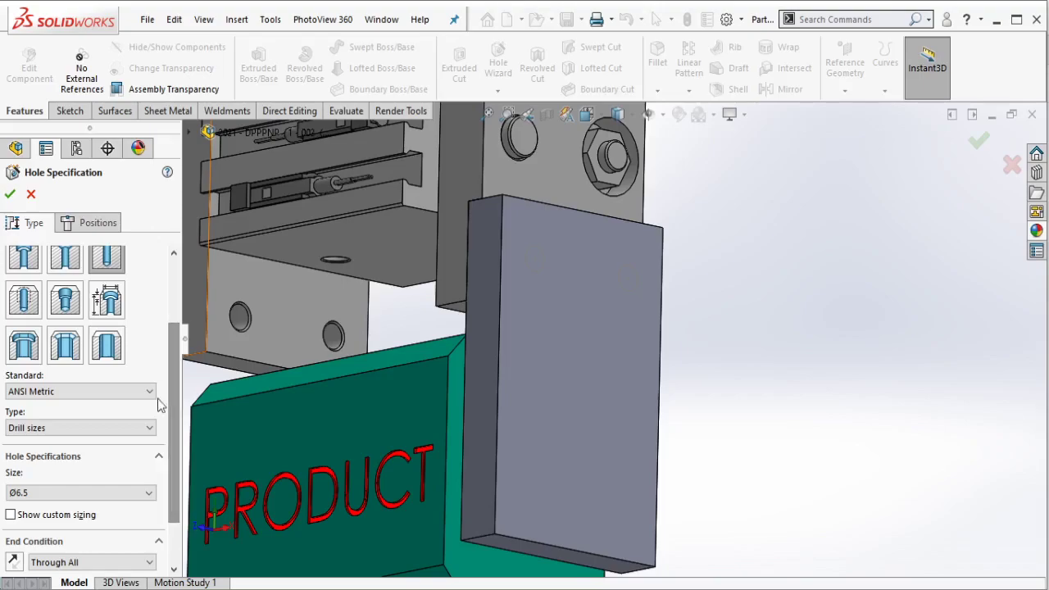
click(129, 393)
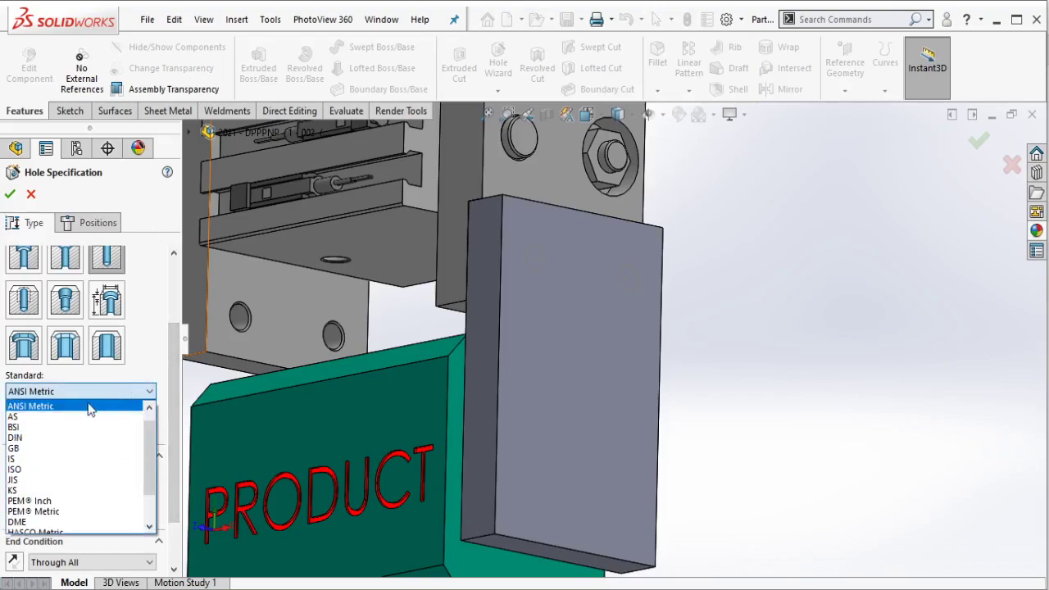
click(90, 409)
click(138, 429)
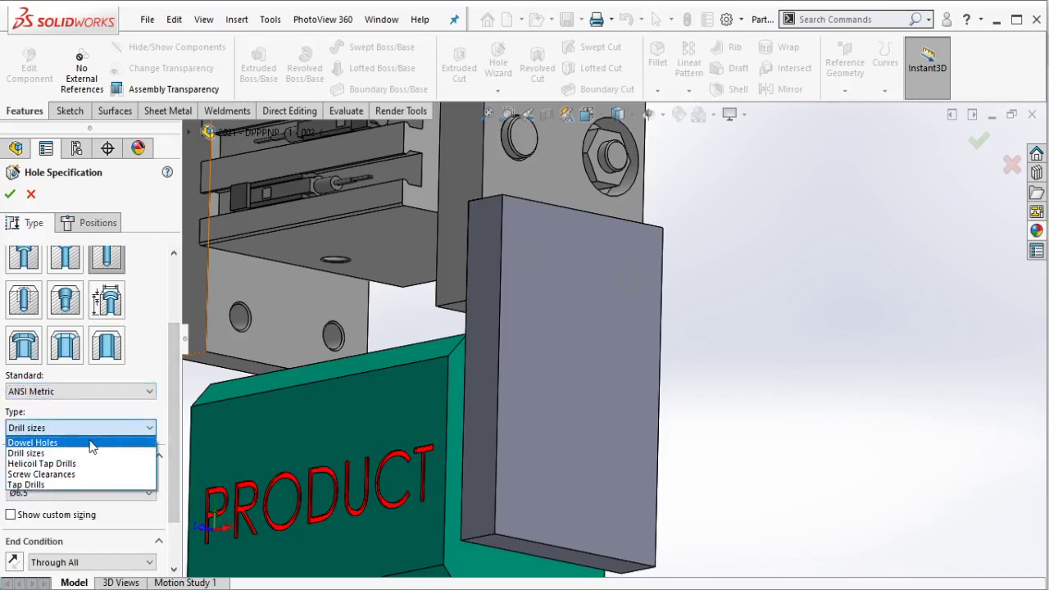
click(37, 457)
scroll(164, 443, down, 2)
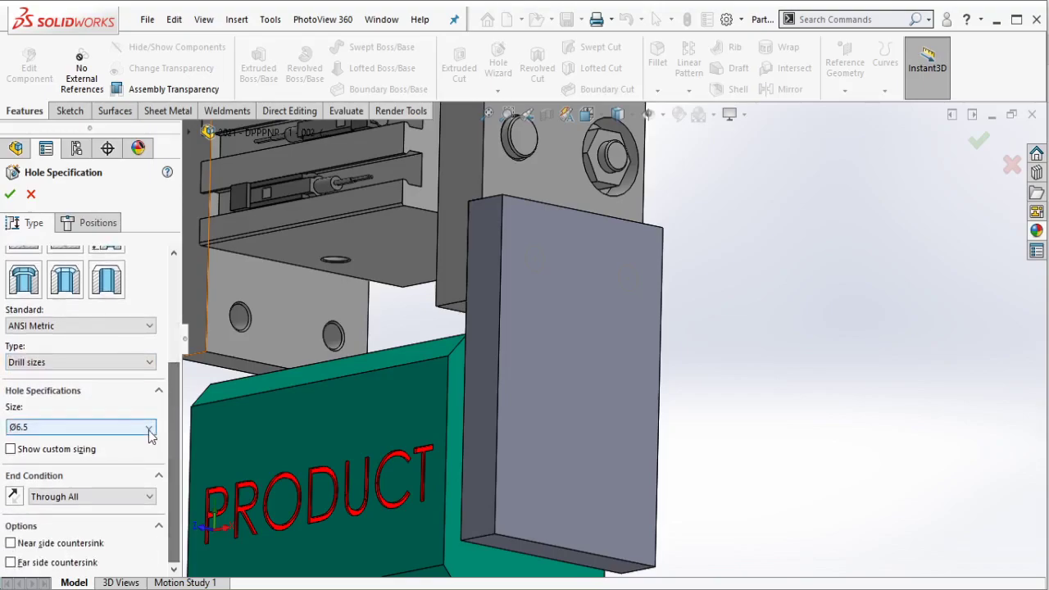
Place holes on both circle centres, set size Ø5.5 through all, and confirm.
click(82, 223)
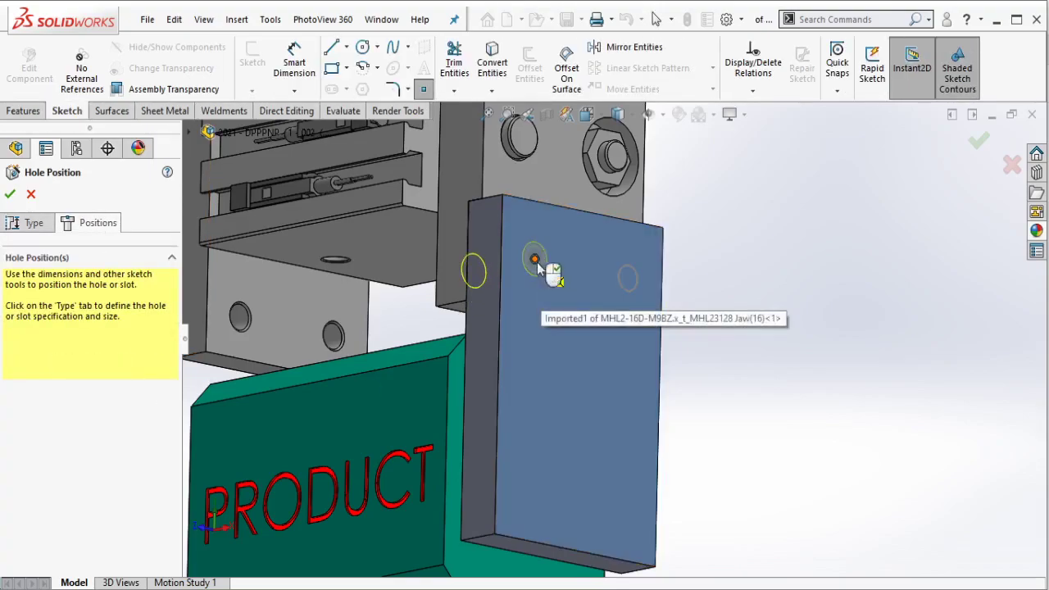
click(535, 261)
click(628, 277)
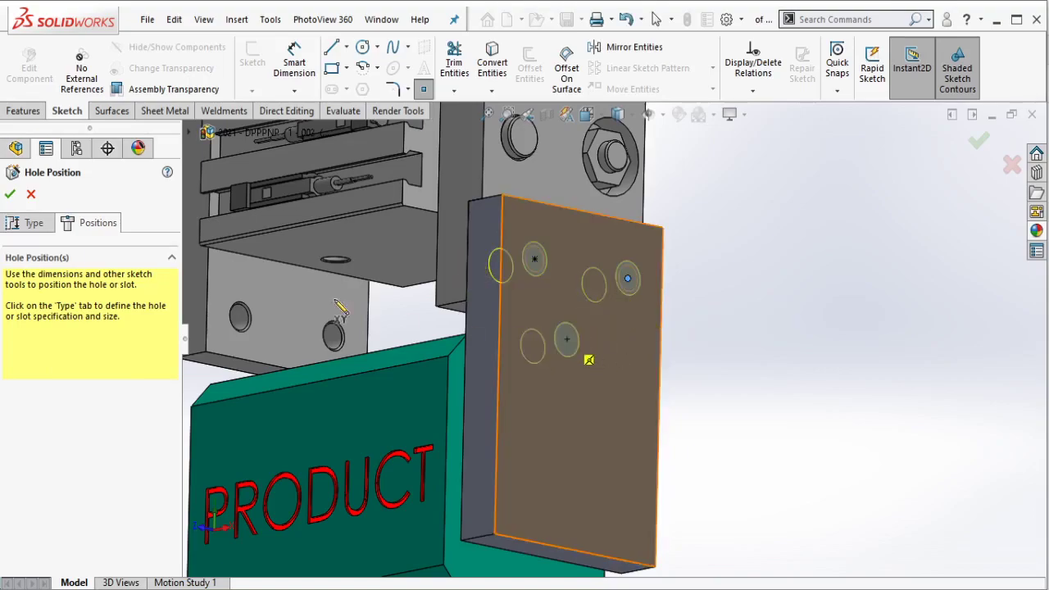
click(32, 222)
scroll(167, 450, down, 3)
scroll(147, 451, down, 2)
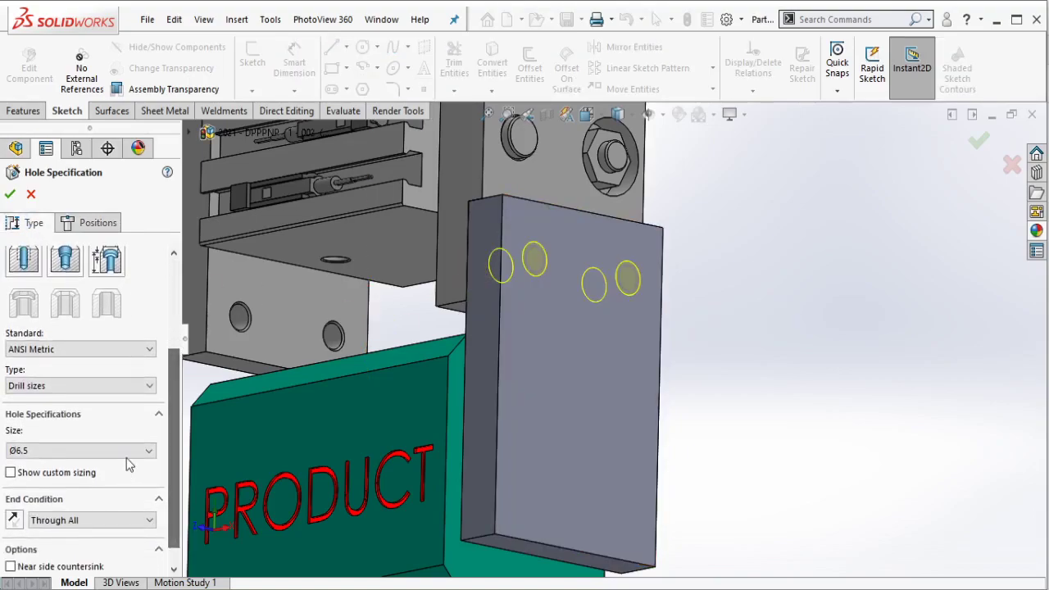
click(131, 450)
scroll(150, 541, up, 3)
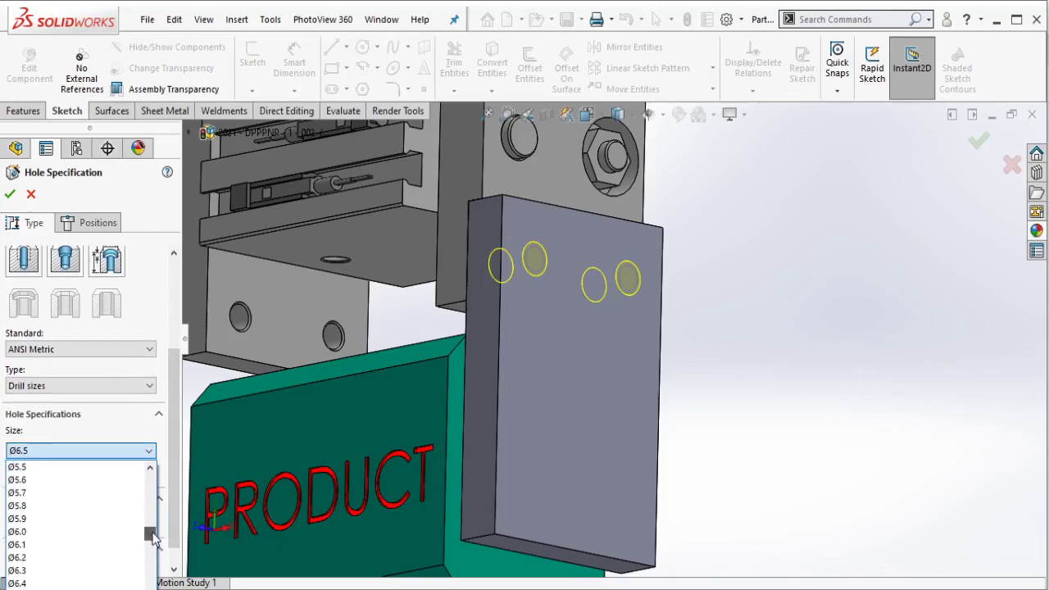
click(96, 472)
scroll(170, 471, down, 1)
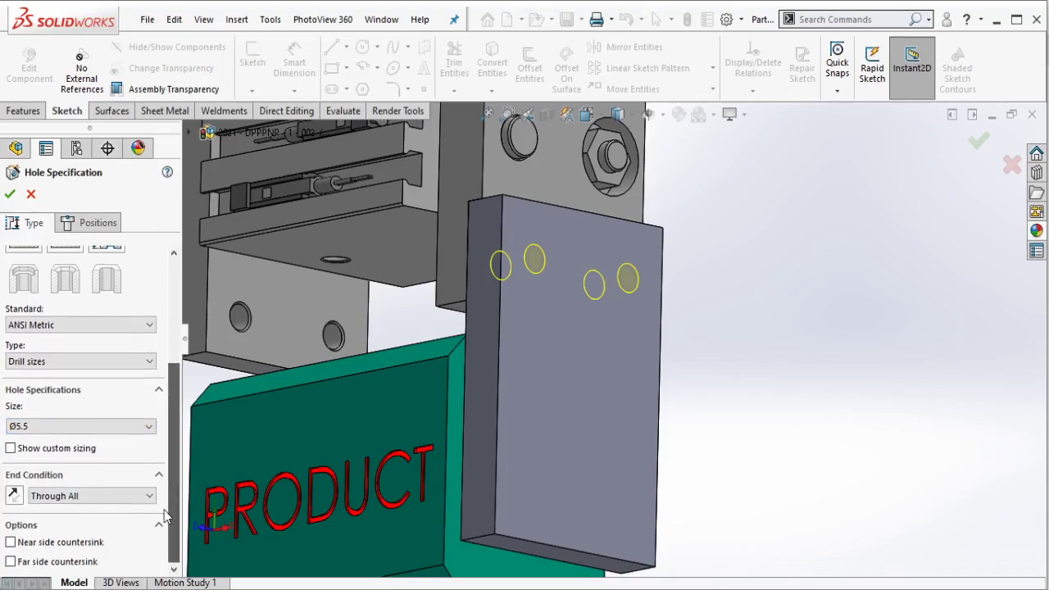
click(10, 195)
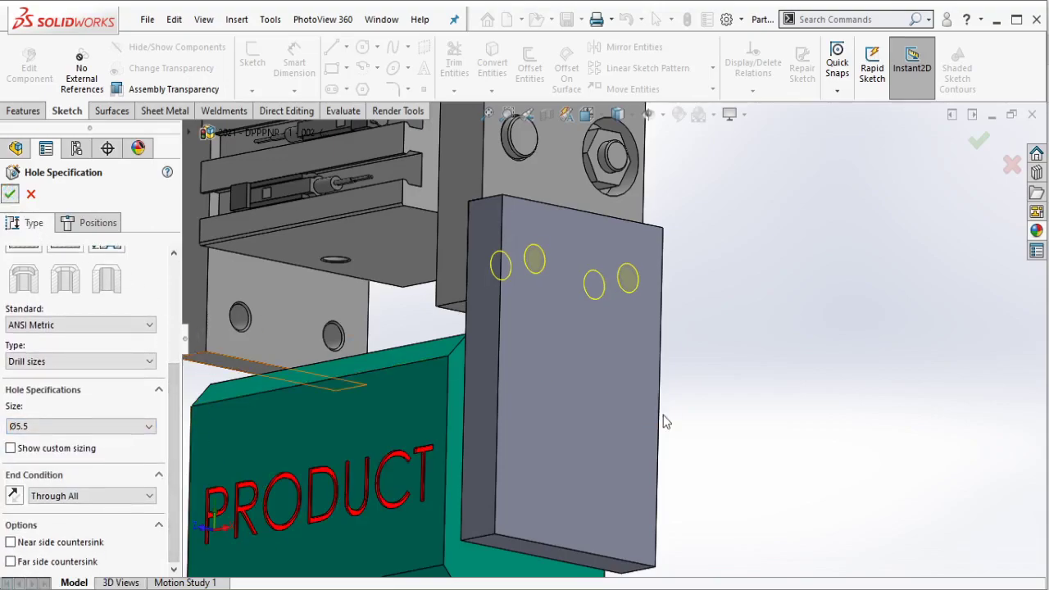
scroll(656, 328, down, 4)
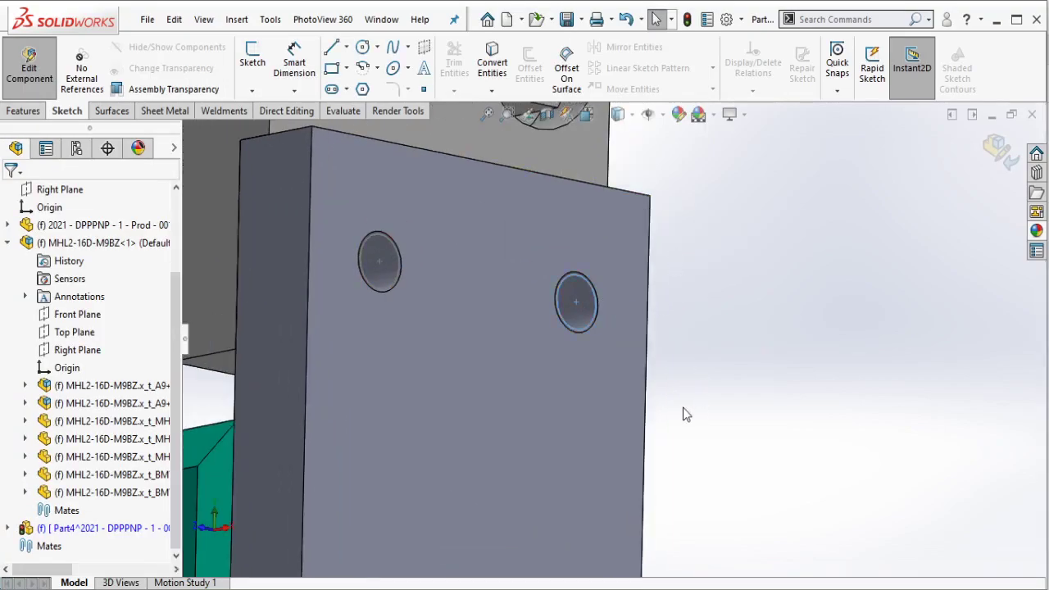
Finish the note that an M5 x 0.8 through hole is 5.5 mm, then select the plate's hole.
scroll(709, 405, up, 3)
scroll(713, 402, up, 1)
text(Thru hole for M5 x 0.8 tapped hole is 5.5 mm di)
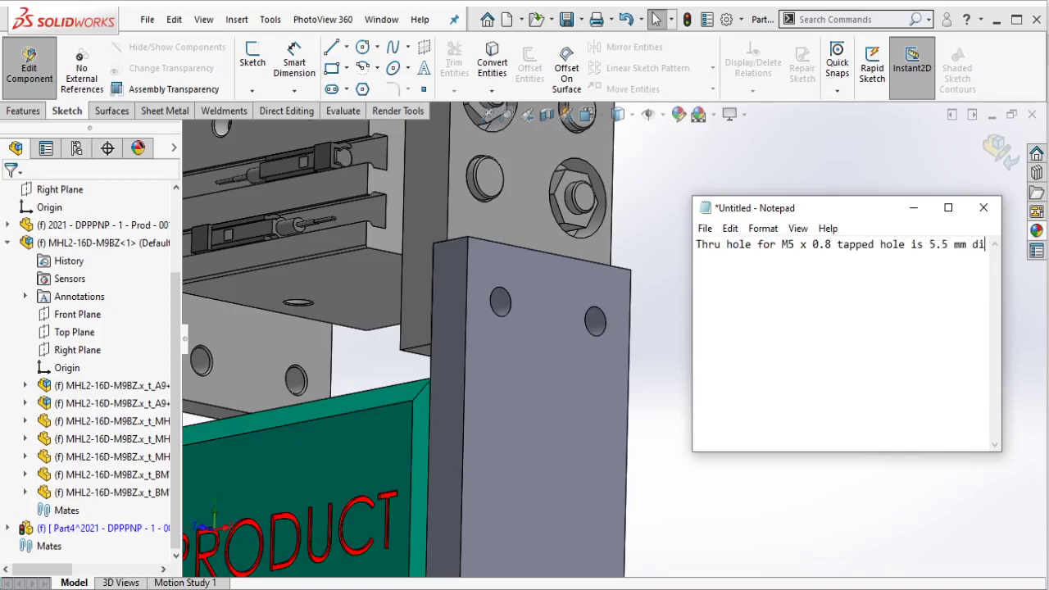
text(ameter)
click(595, 322)
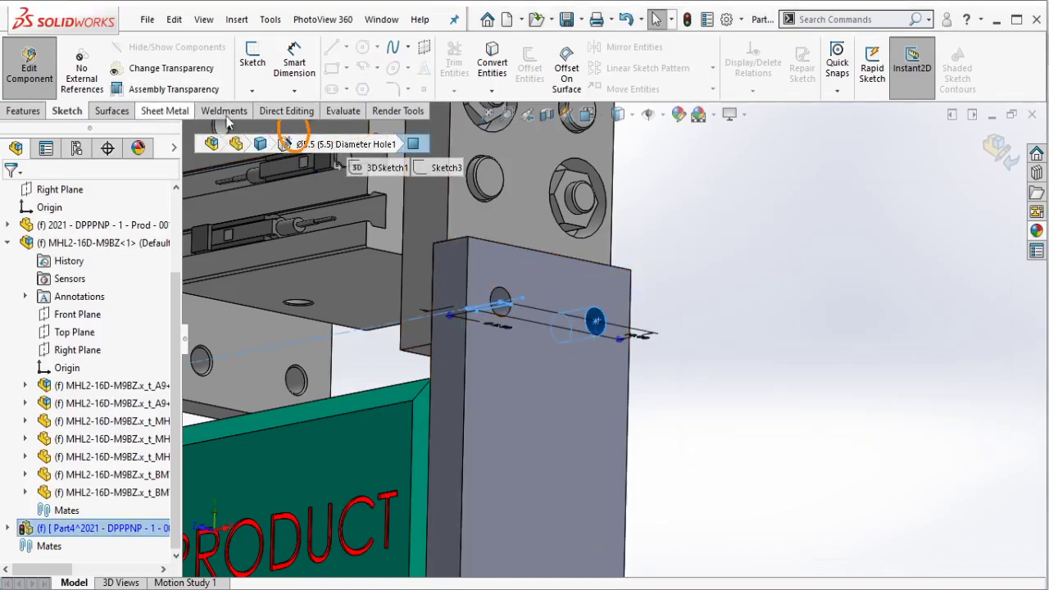
Measure the selected plate hole, confirming a 5.50 mm diameter.
click(342, 112)
click(293, 62)
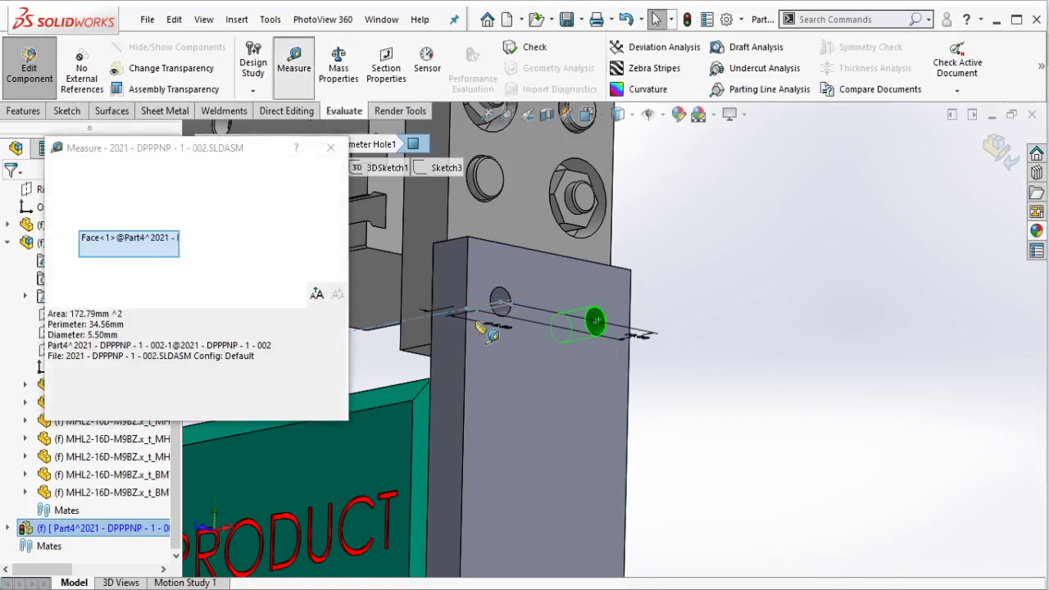
mouse_move(103, 334)
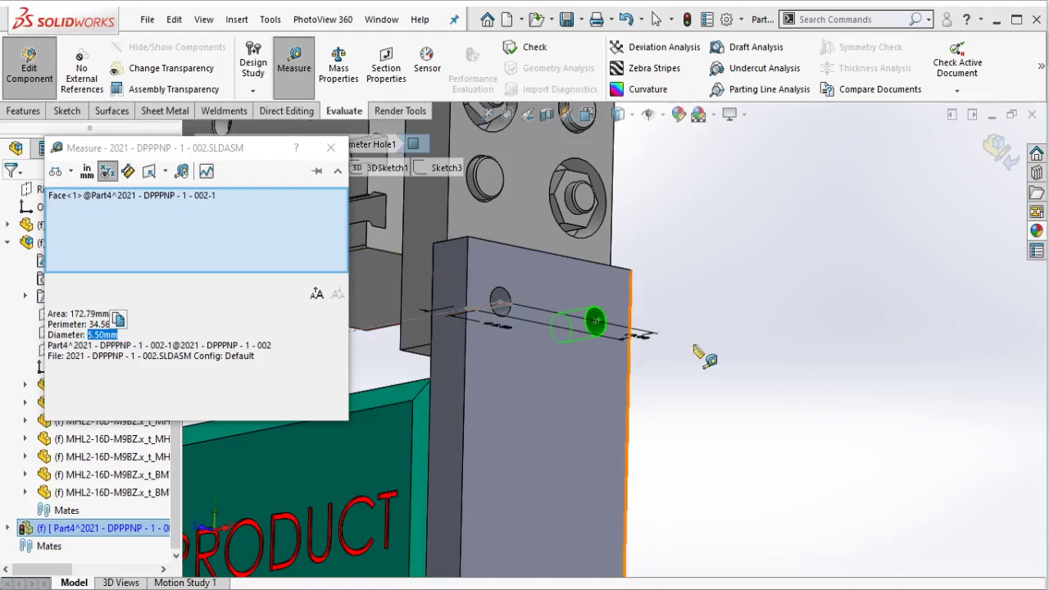
key(Escape)
Open a new sketch on the finger plate's inner face.
key(ctrl+1)
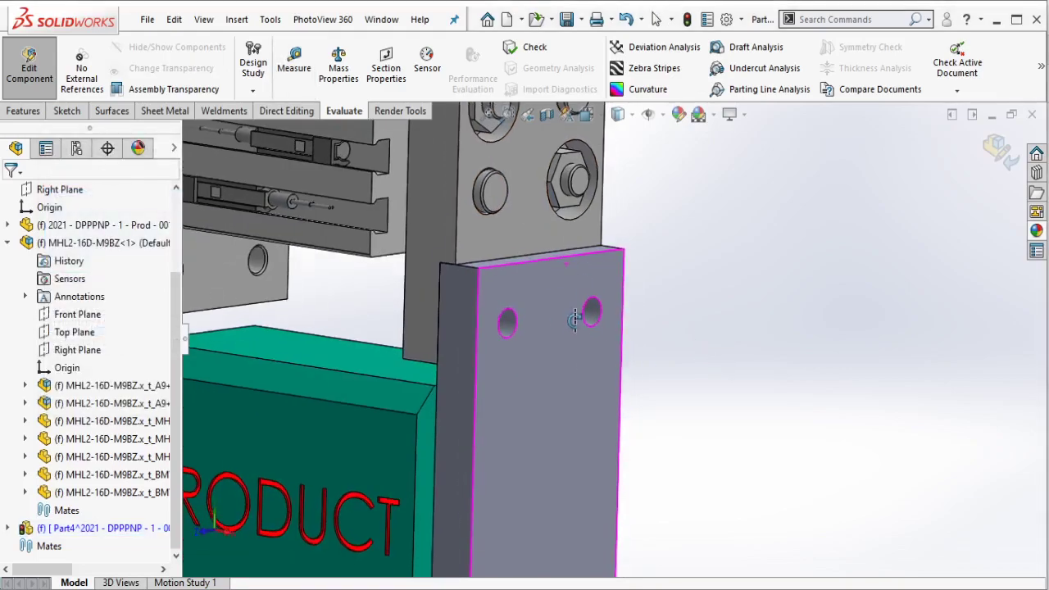
middle_drag(590, 363, 630, 413)
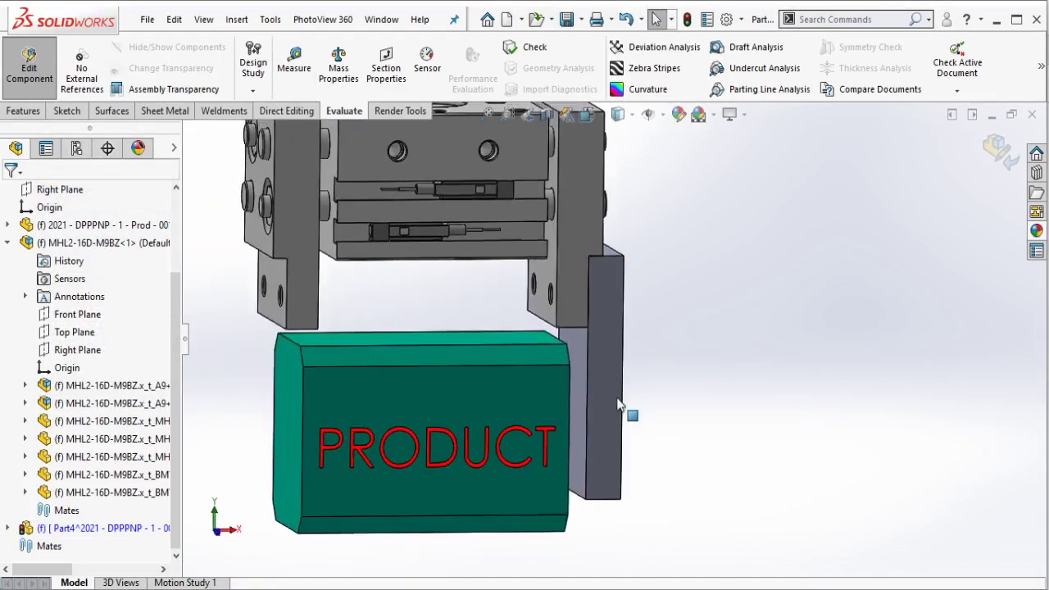
click(614, 401)
click(675, 320)
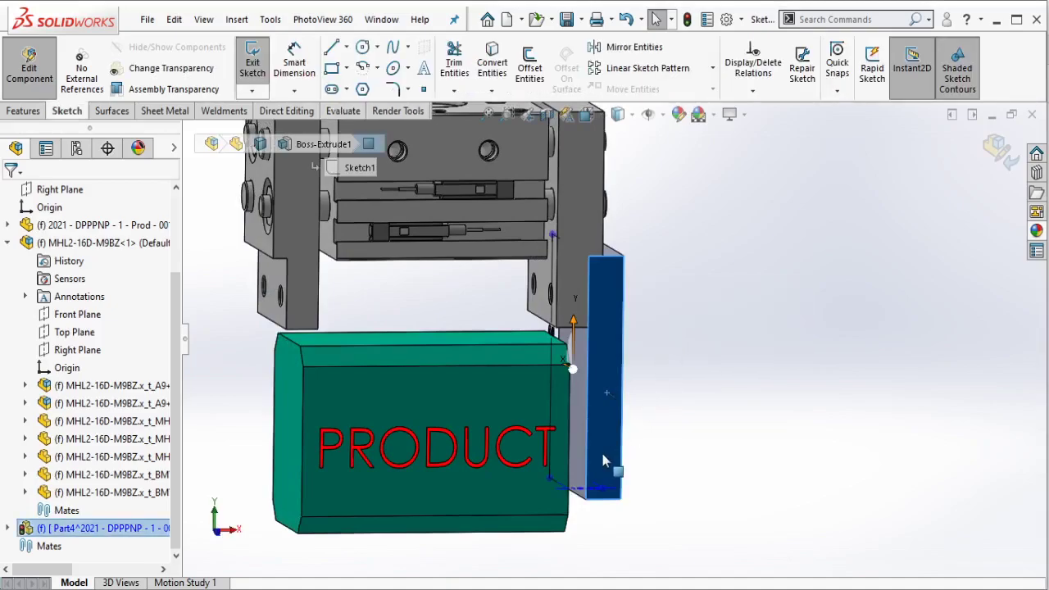
Sketch a corner rectangle on the plate with its left and top lines collinear to the block's edges.
click(335, 72)
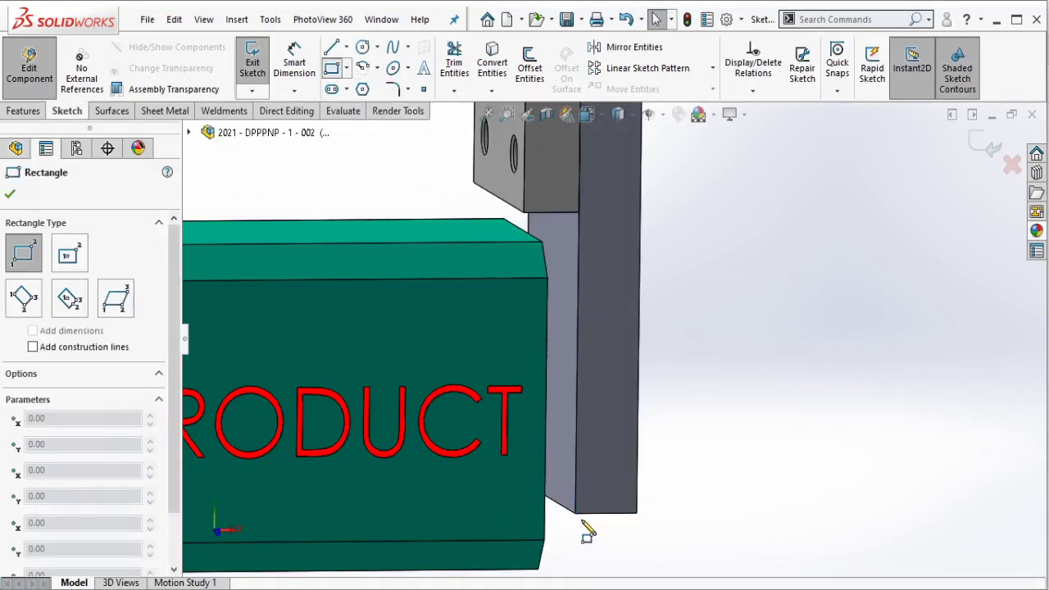
click(576, 513)
click(524, 327)
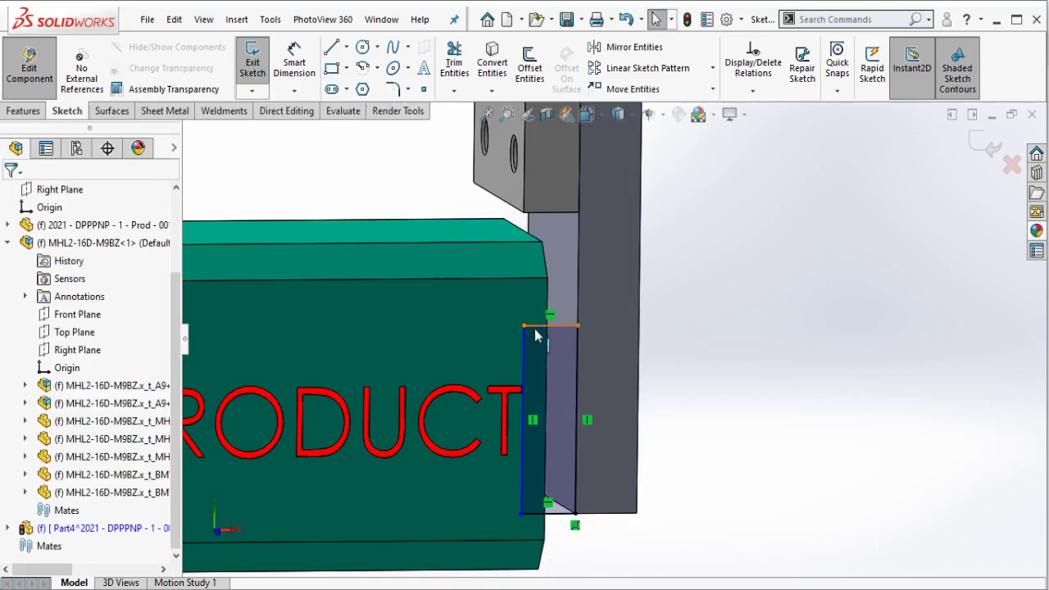
key(Escape)
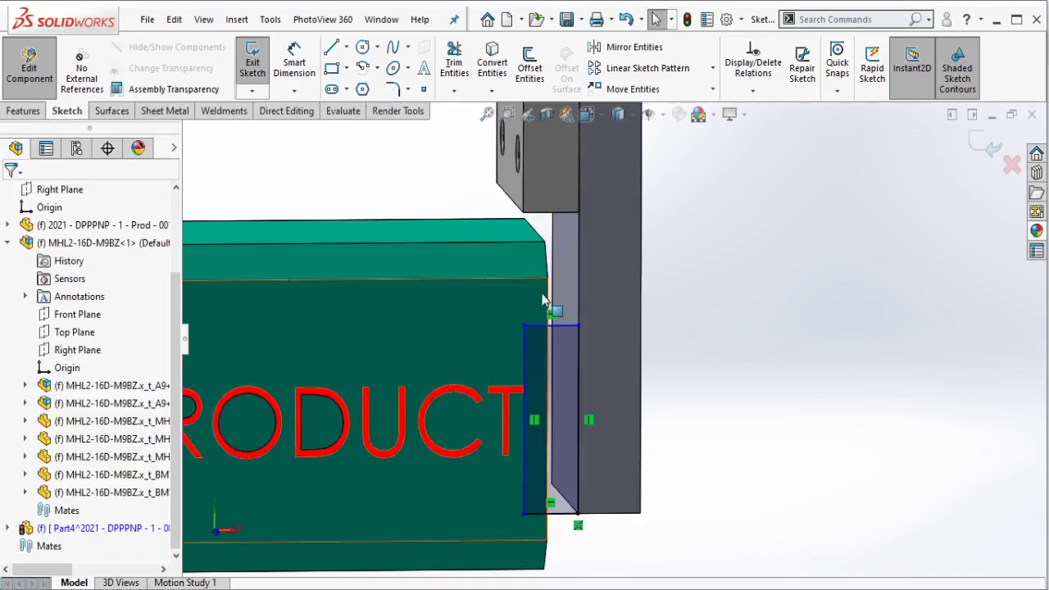
click(525, 344)
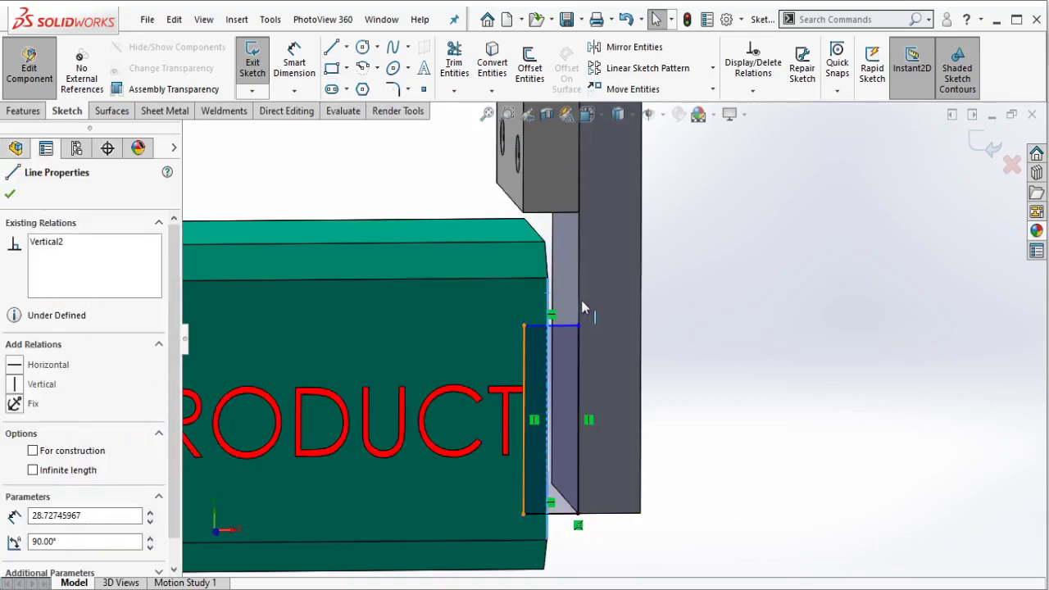
ctrl+click(548, 279)
click(580, 271)
click(562, 326)
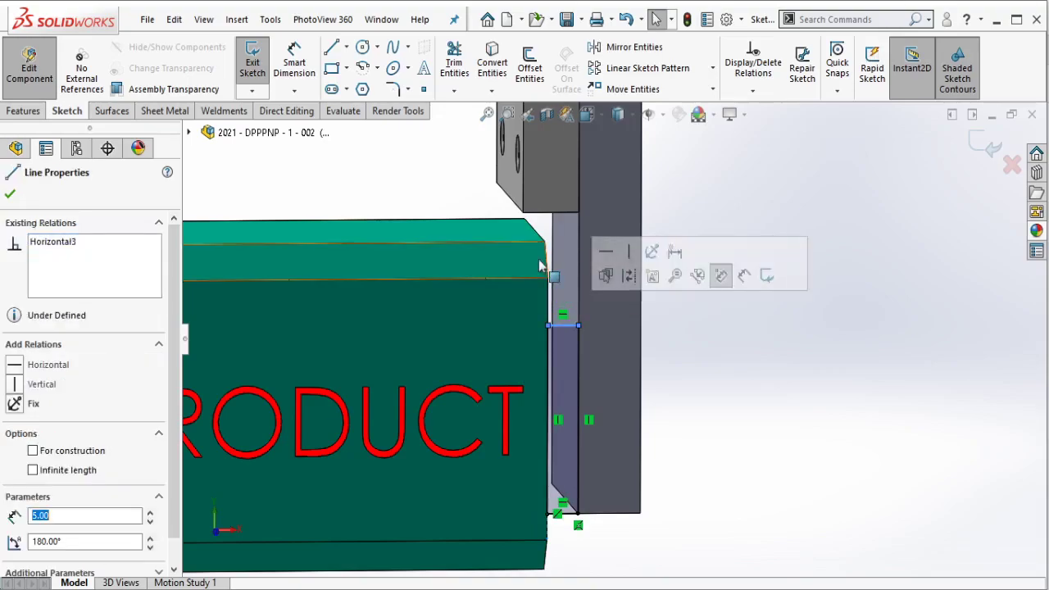
ctrl+click(534, 242)
click(572, 173)
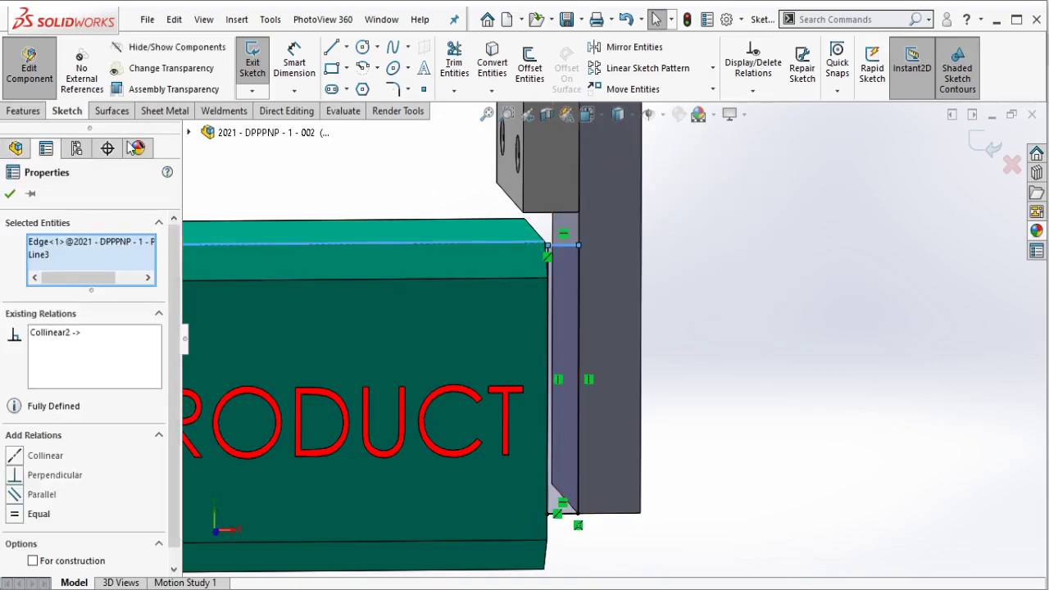
Extrude the rectangle as a pad up to the PRODUCT block's vertex.
click(24, 111)
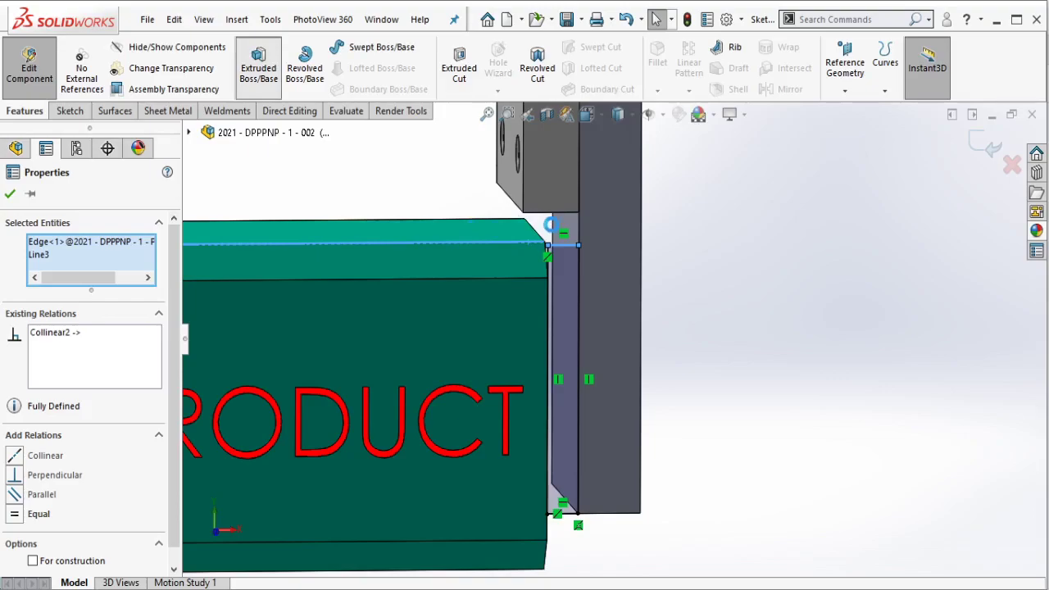
key(e)
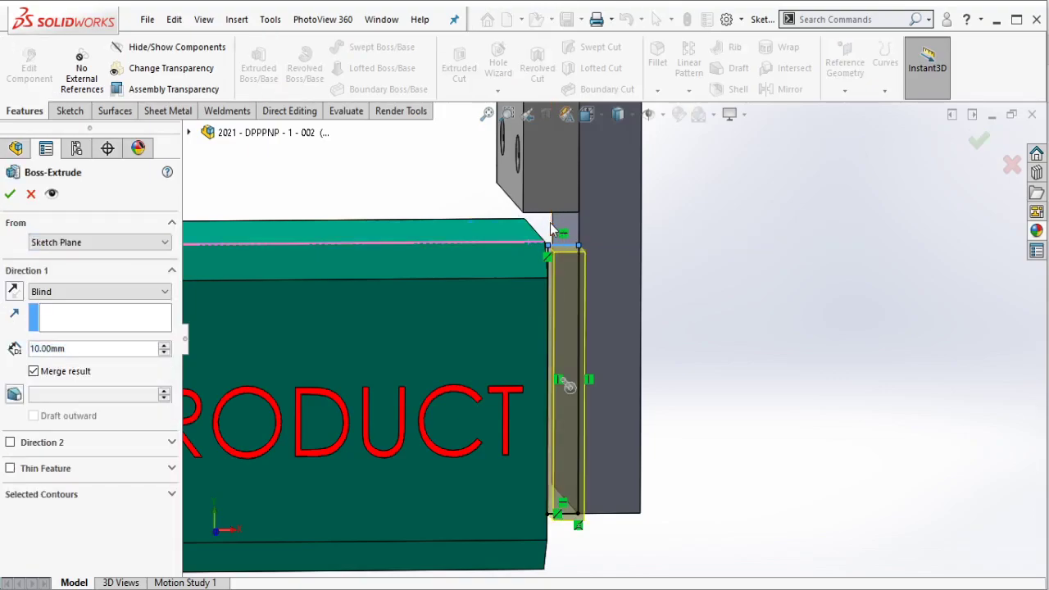
click(553, 228)
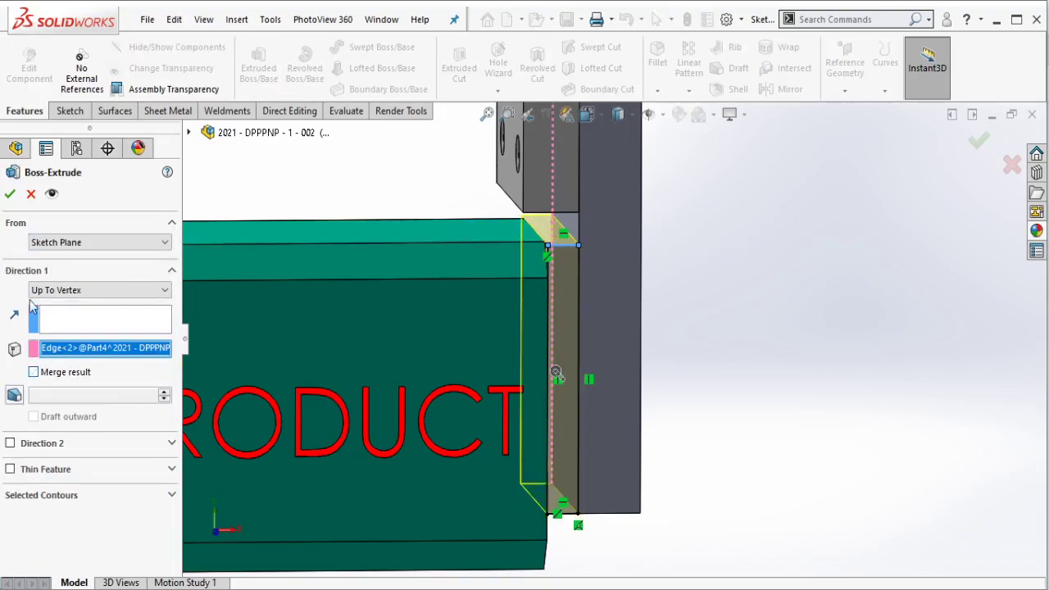
key(Return)
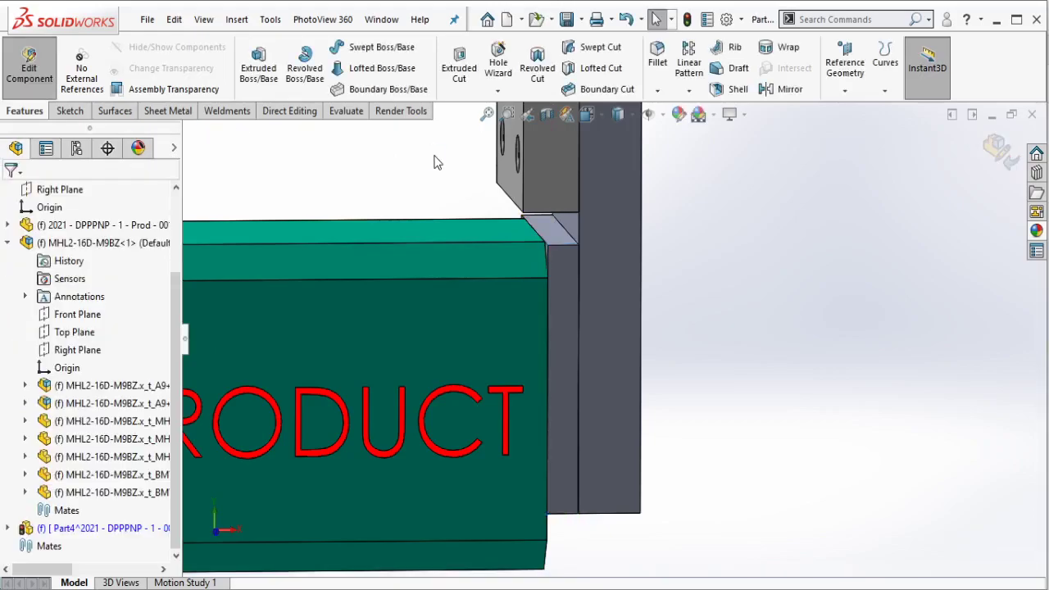
Give the new pad a black appearance.
click(554, 280)
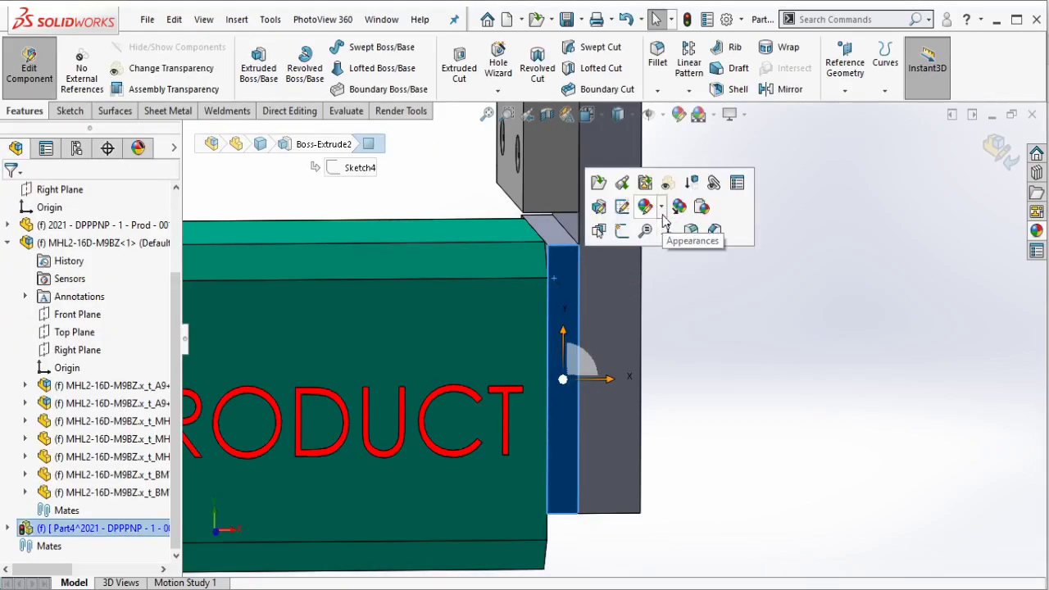
click(661, 209)
click(675, 297)
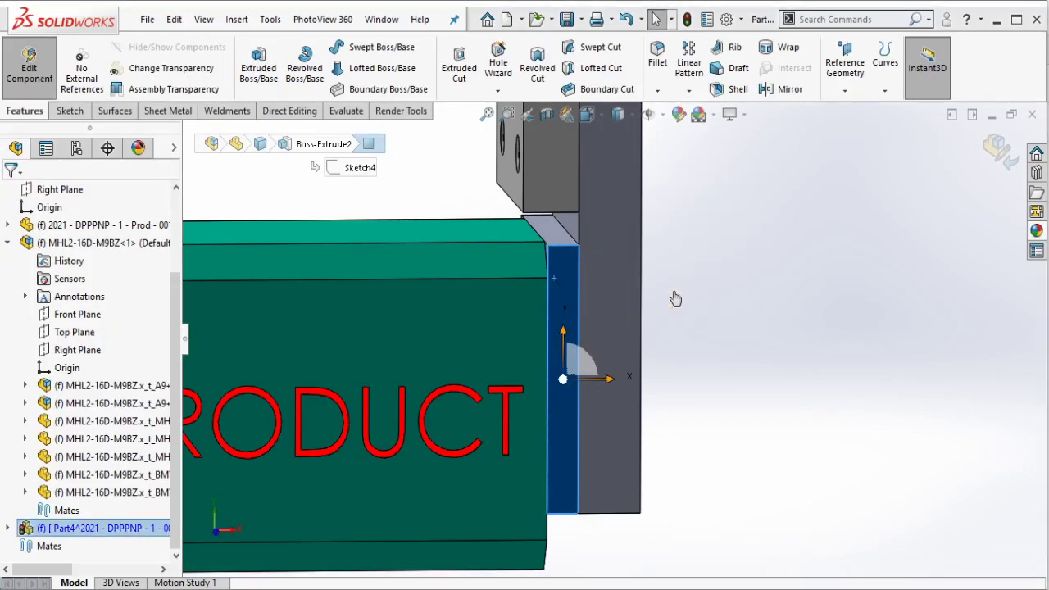
scroll(165, 429, down, 3)
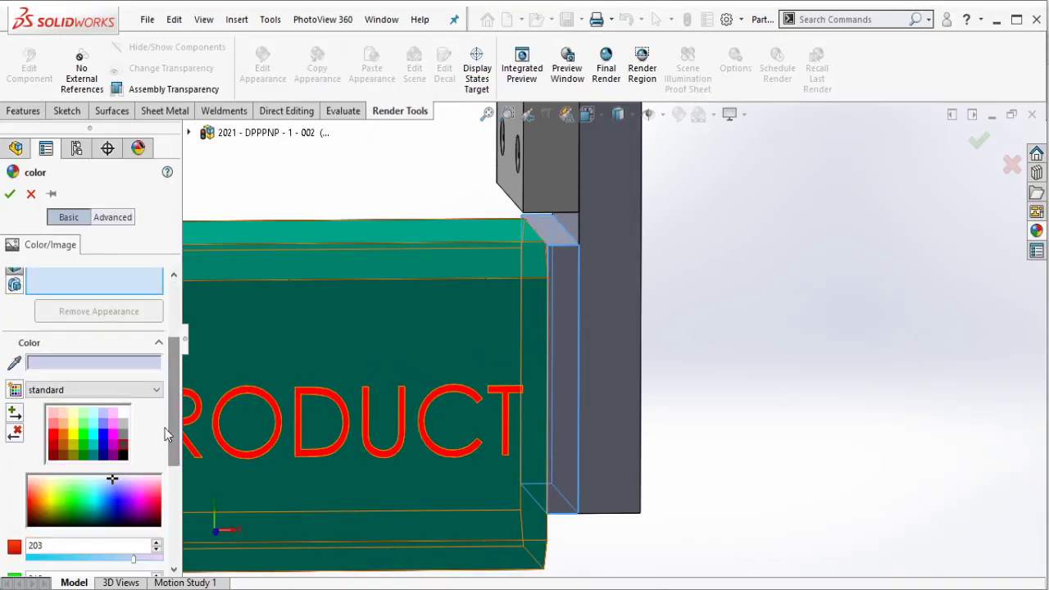
click(123, 447)
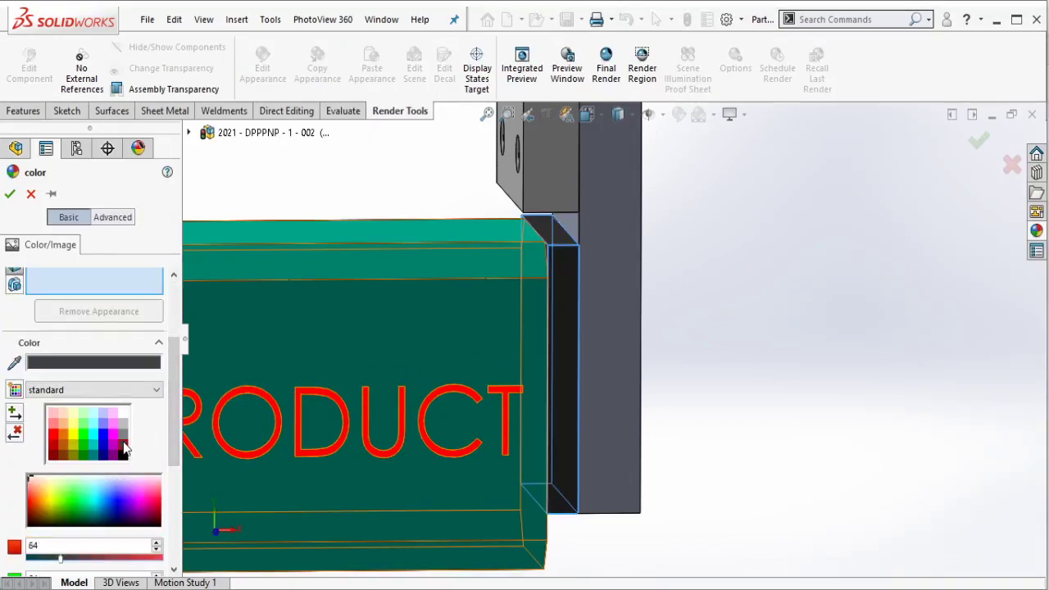
click(10, 194)
Clear the hole-size and rubber remarks from the Notepad note, then orbit the assembly to a higher view.
key(alt+Tab)
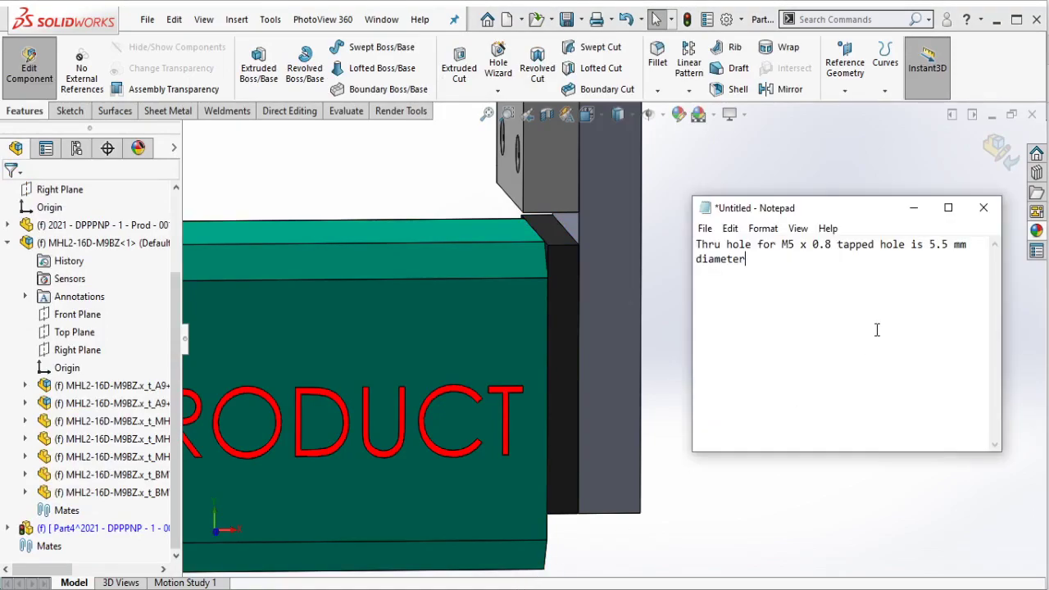
key(ctrl+a)
key(Delete)
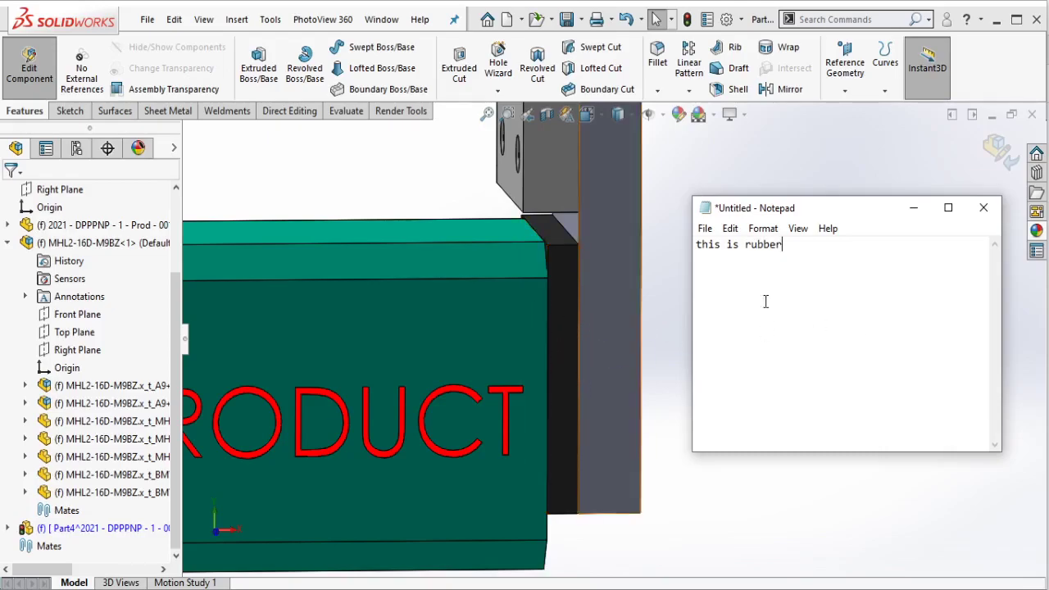
key(ctrl+a)
key(Delete)
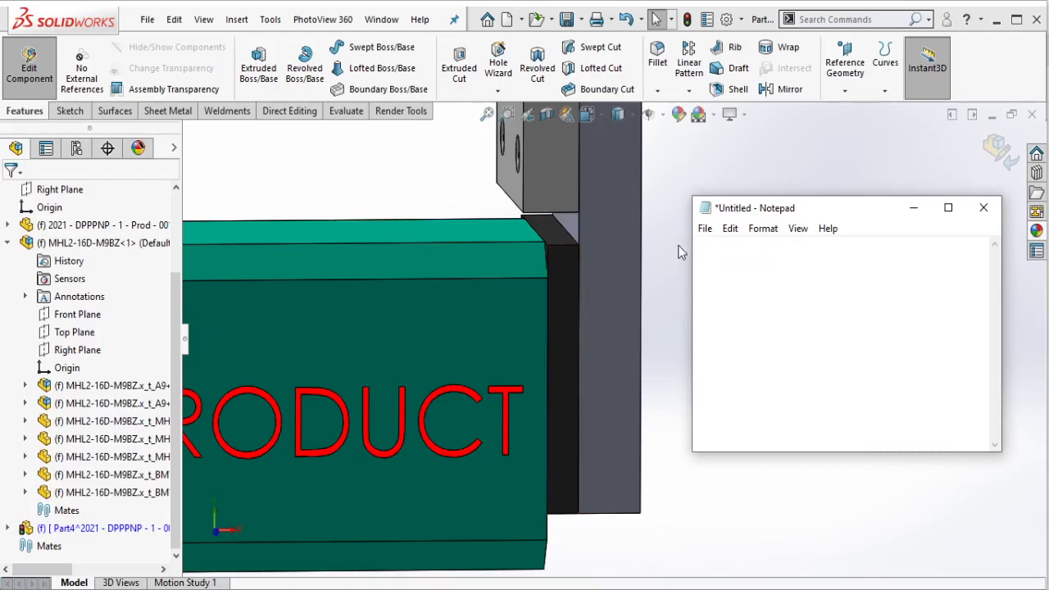
click(673, 253)
middle_drag(673, 252, 519, 264)
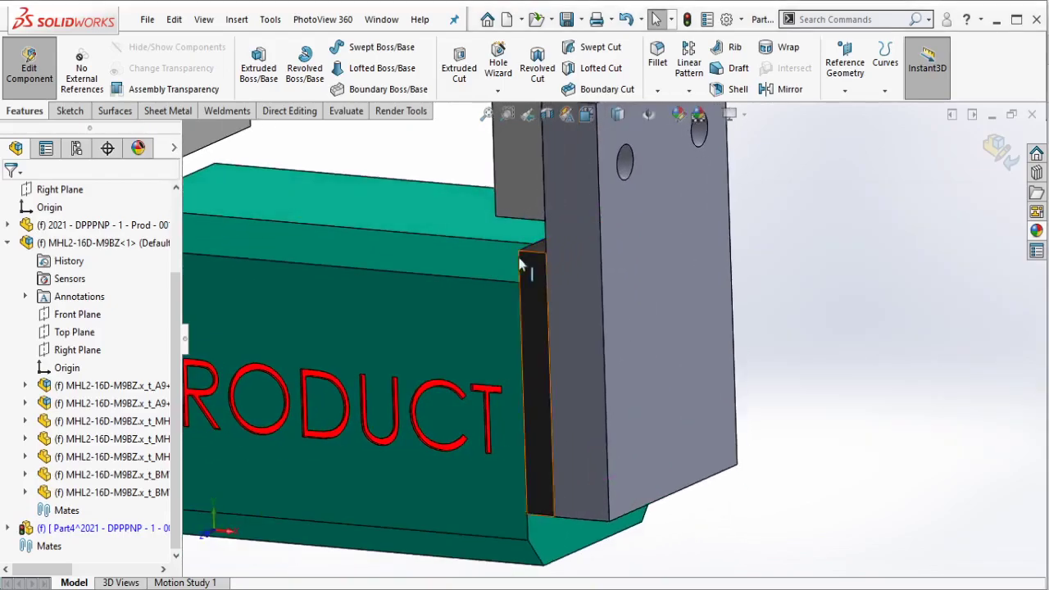
Chamfer the plate's bottom, side, vertical and top edges at 3 mm.
click(655, 91)
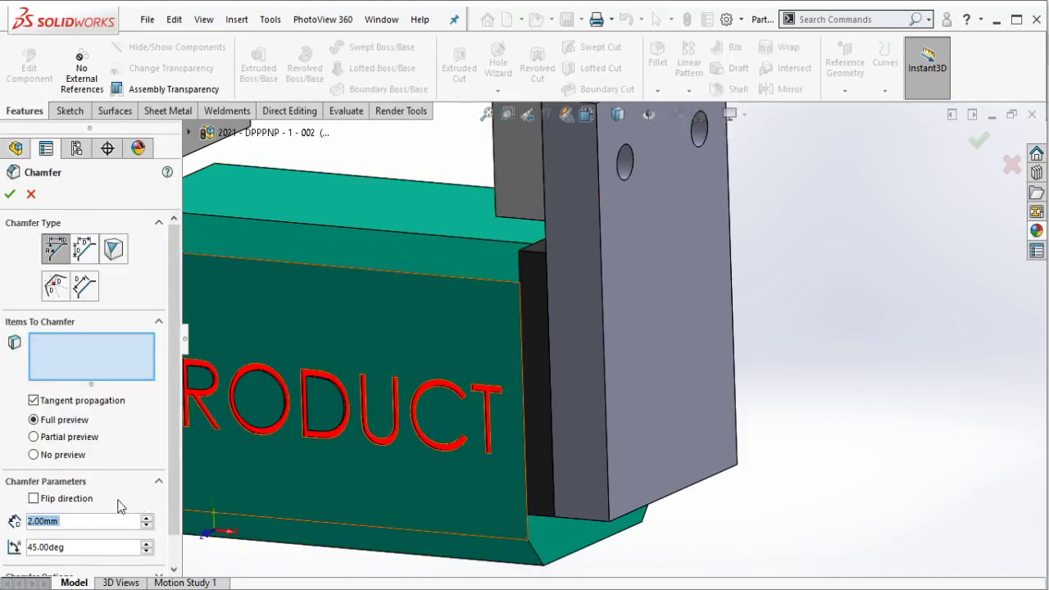
text(3)
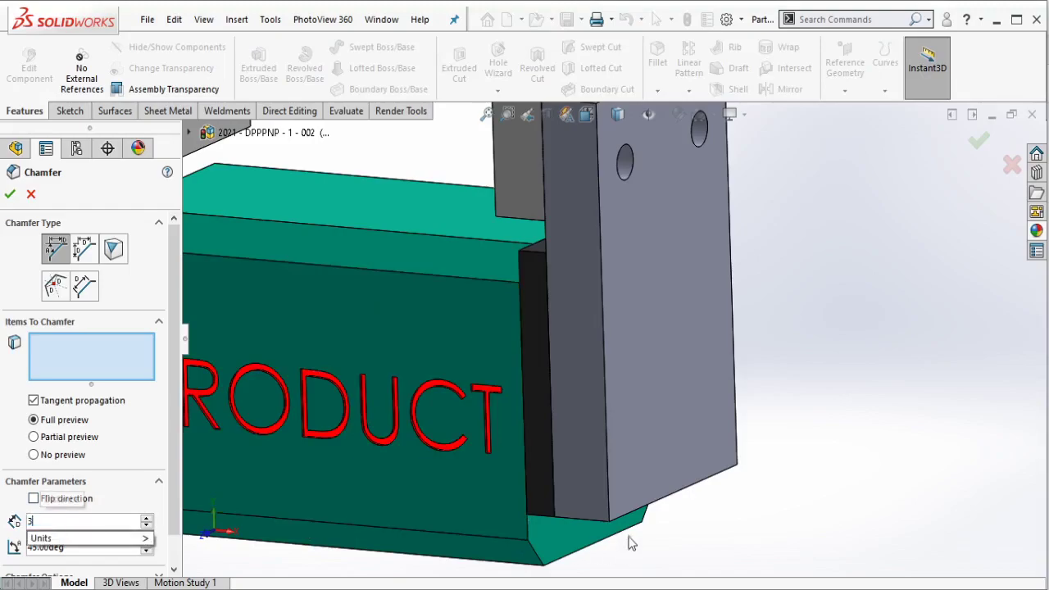
click(566, 514)
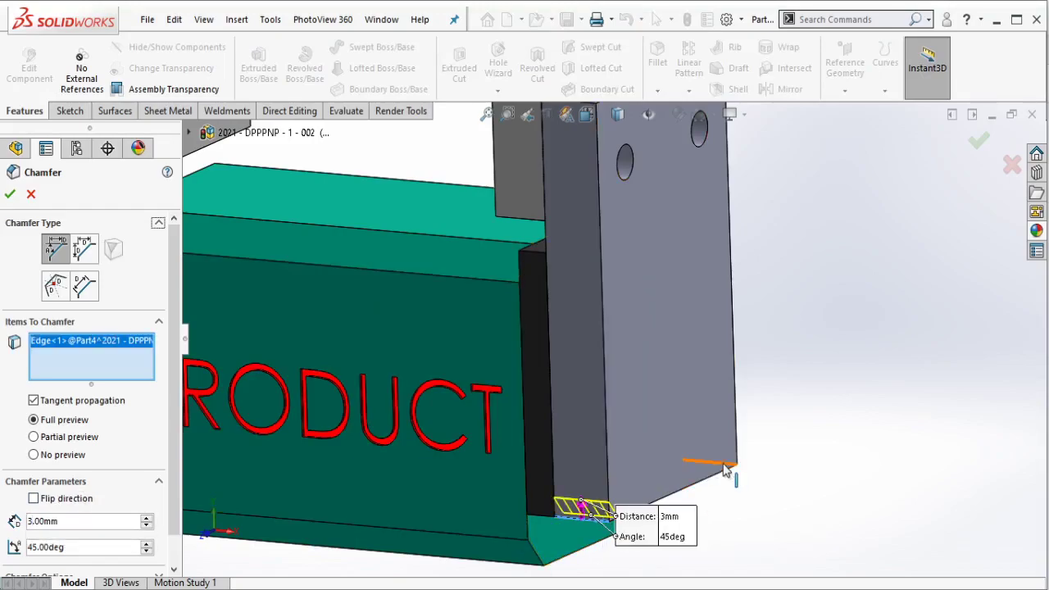
click(725, 469)
scroll(591, 237, up, 3)
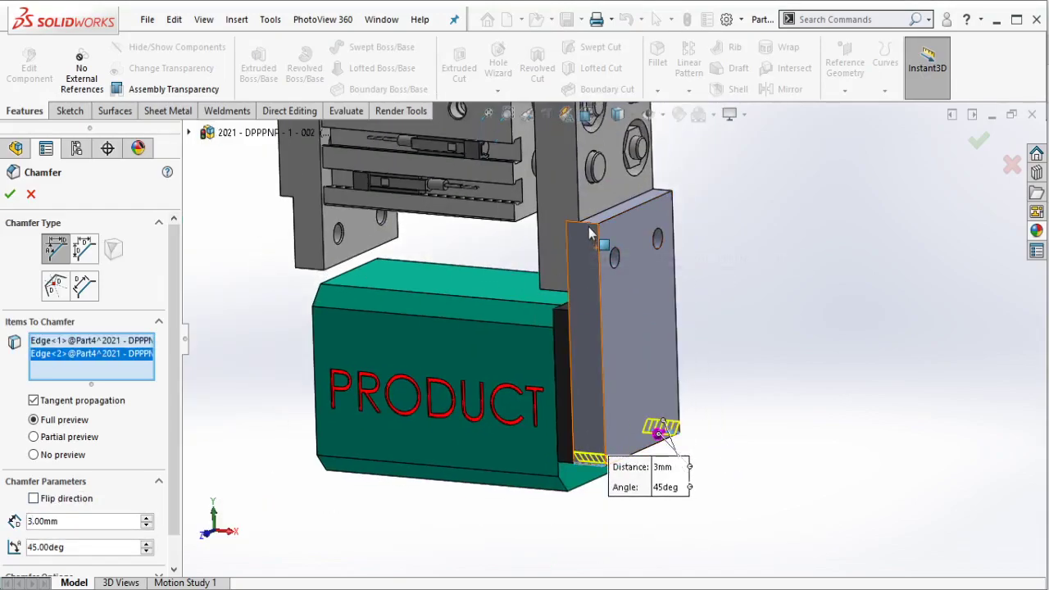
click(582, 231)
click(664, 194)
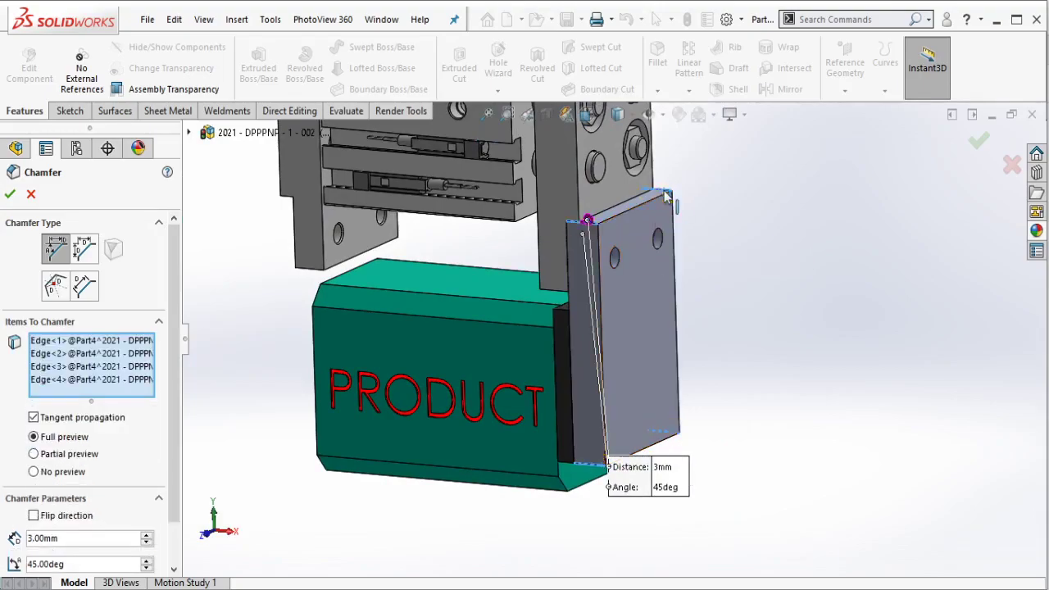
key(Return)
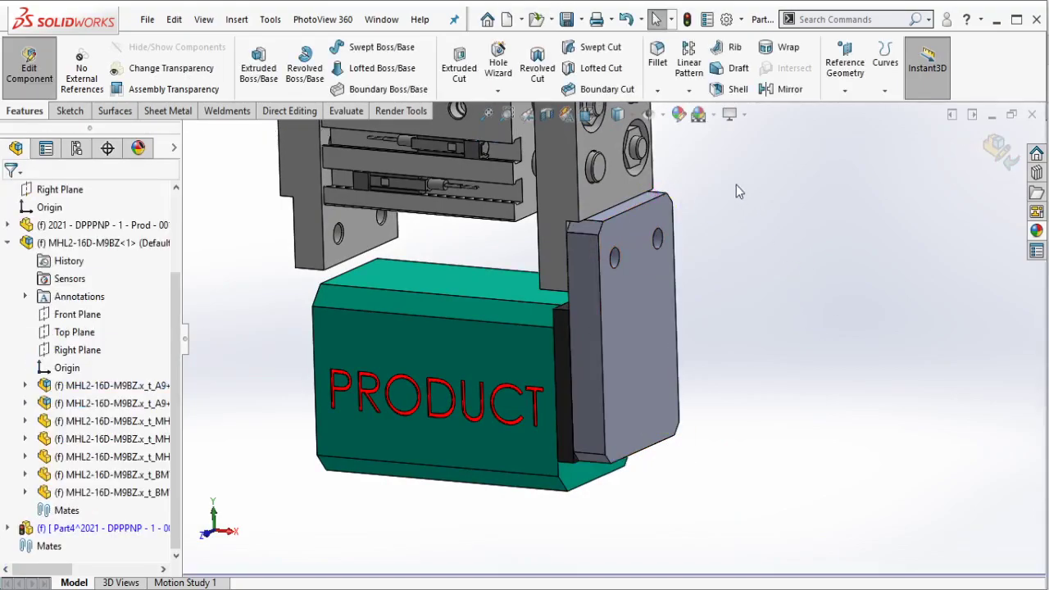
Chamfer further plate edges from underneath, then orbit back to the PRODUCT block front.
click(657, 90)
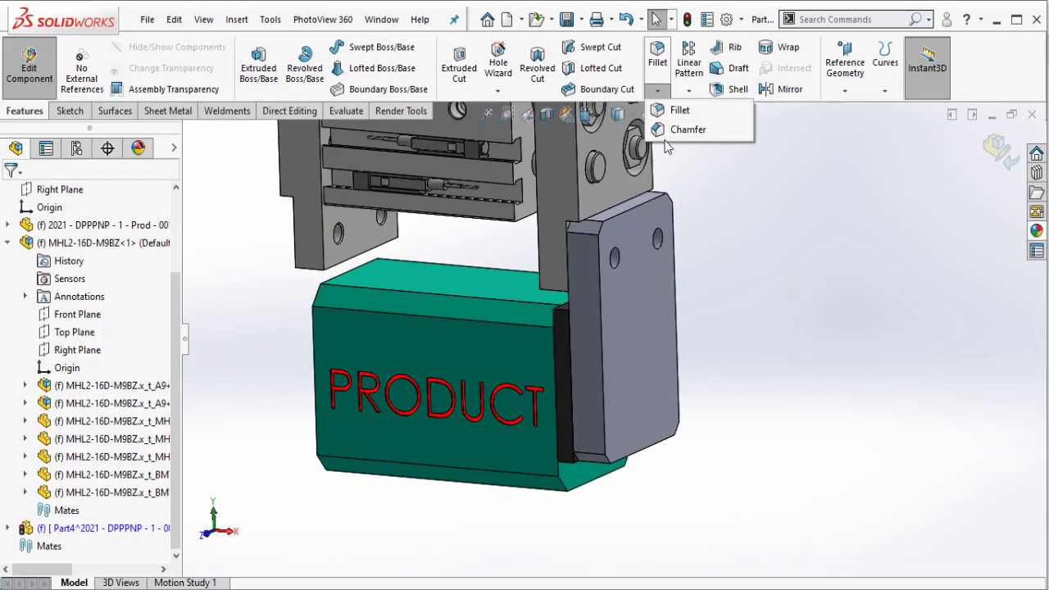
click(562, 312)
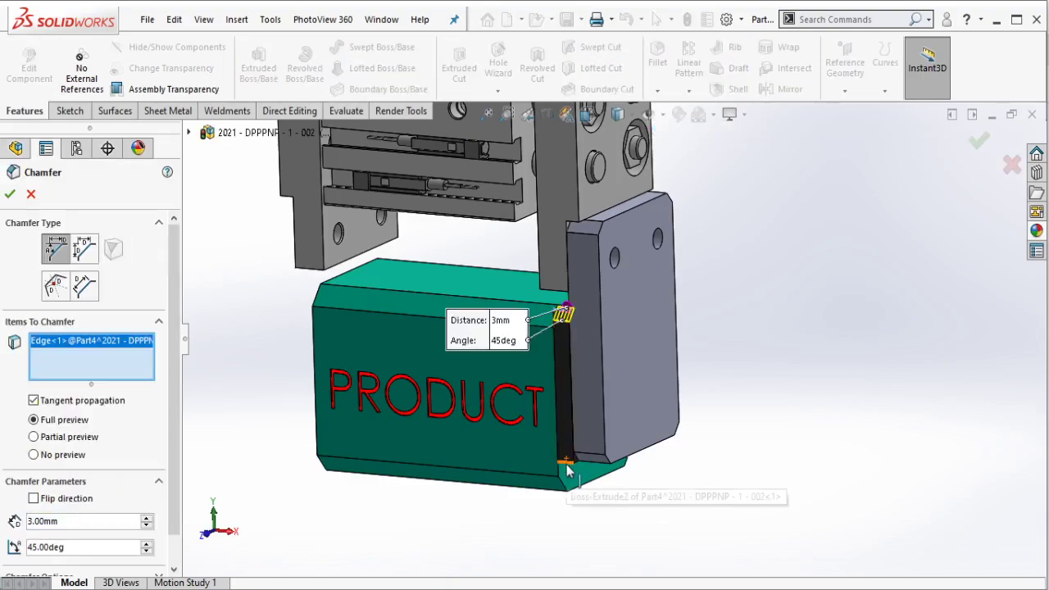
click(570, 458)
middle_drag(570, 459, 647, 308)
click(647, 308)
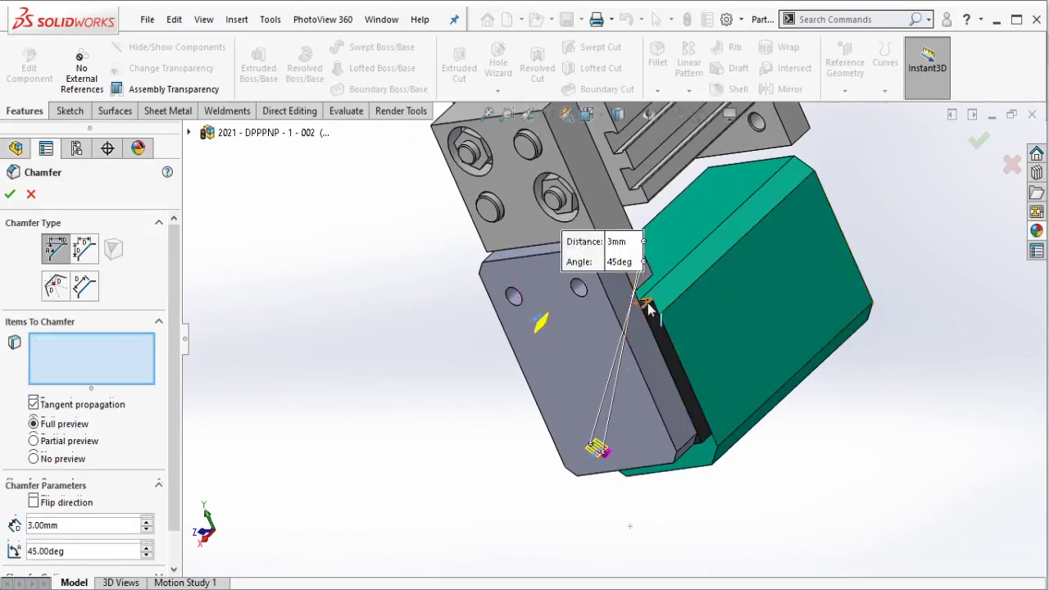
click(709, 439)
click(709, 440)
click(709, 443)
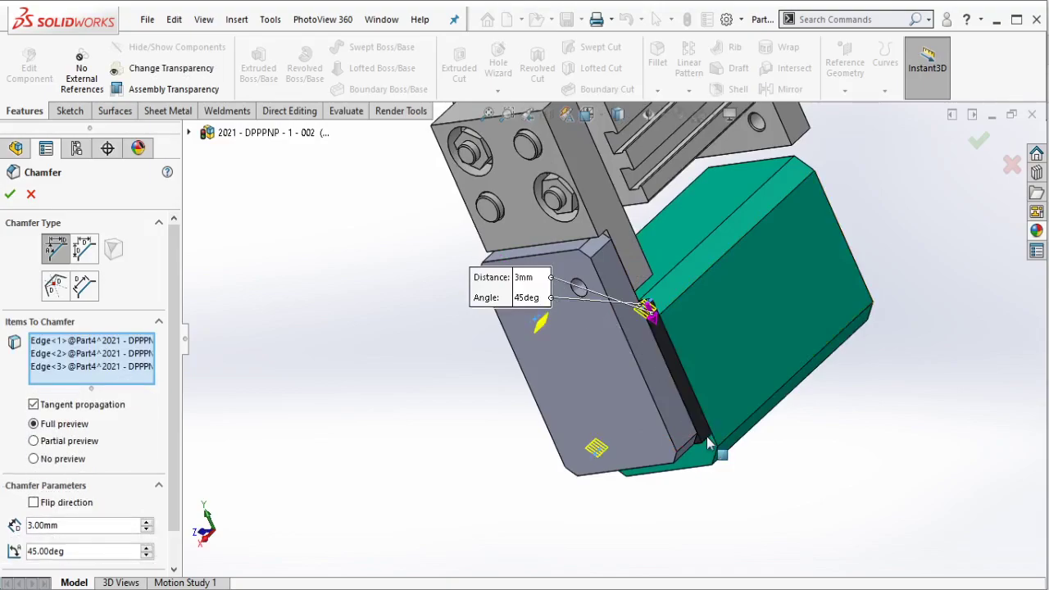
click(708, 445)
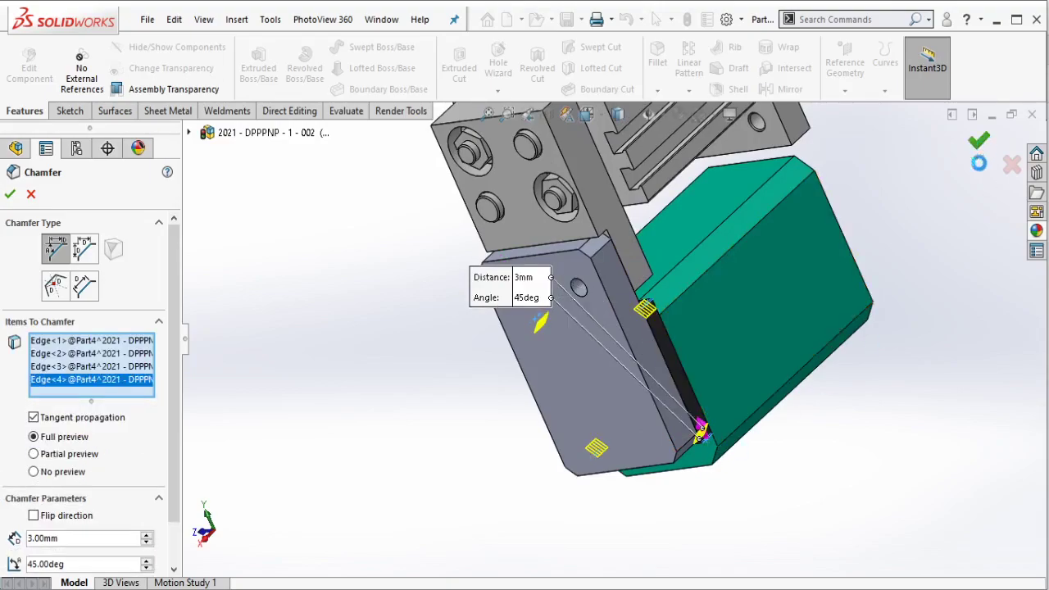
mouse_move(792, 315)
middle_down()
mouse_move(800, 379)
mouse_move(668, 434)
middle_up()
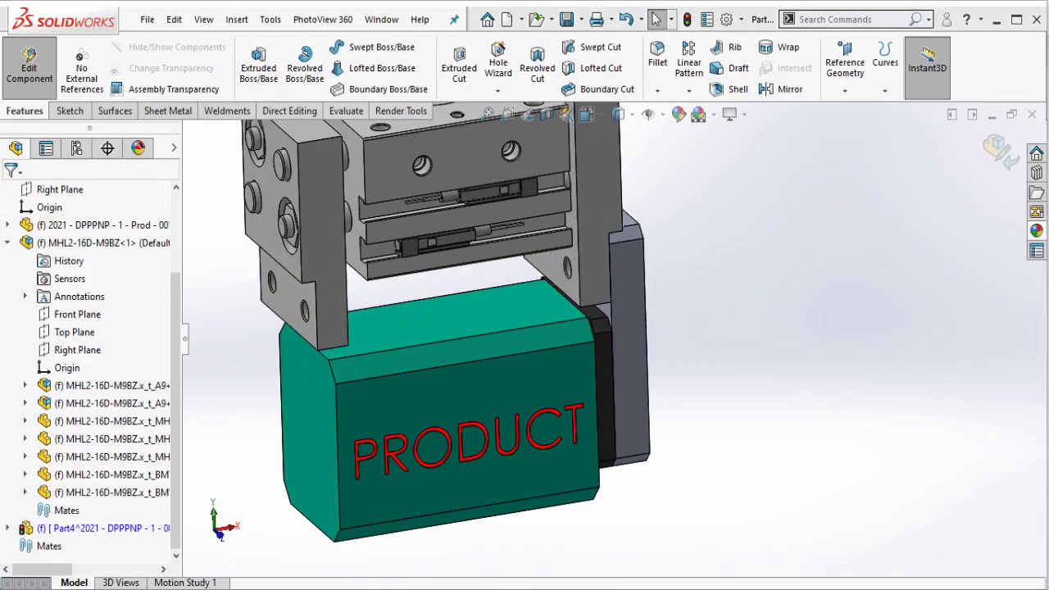
Erase the '3 mm chamfer to avoid sharp edges' note and select Part4 in the tree.
key(alt+Tab)
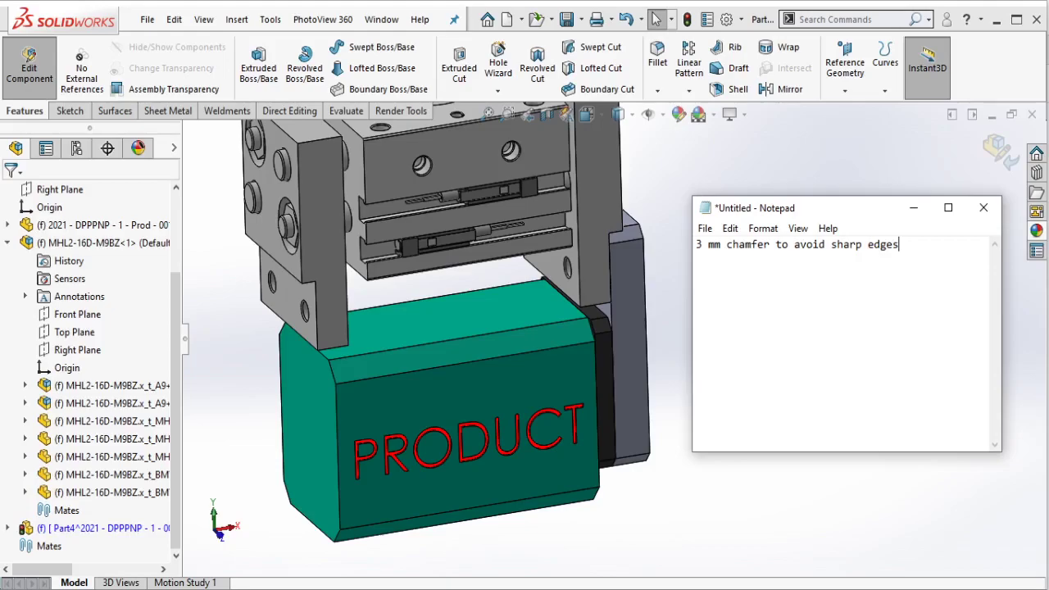
key(ctrl+a)
key(Delete)
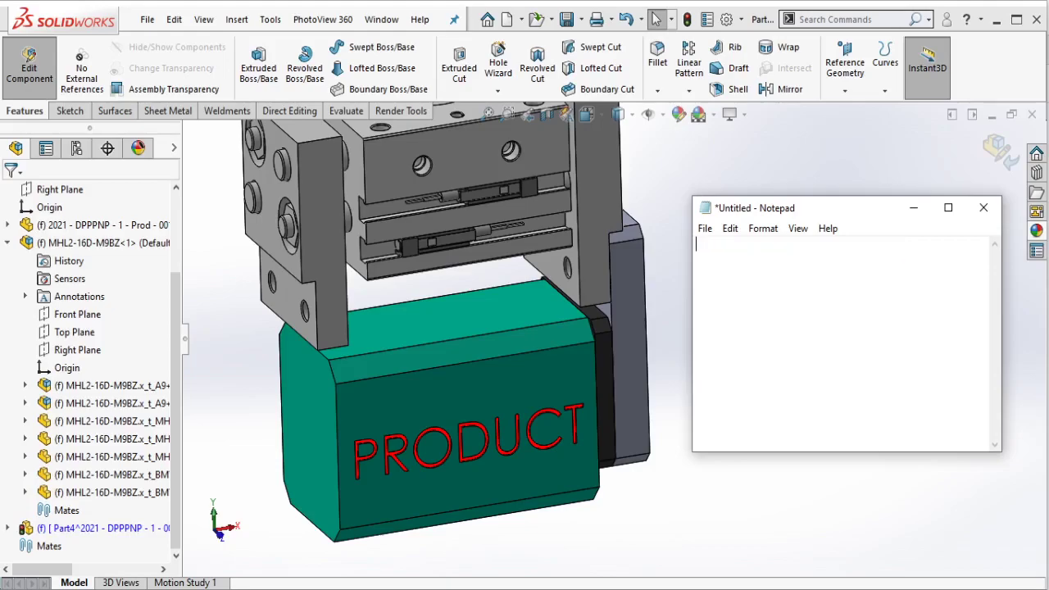
click(659, 230)
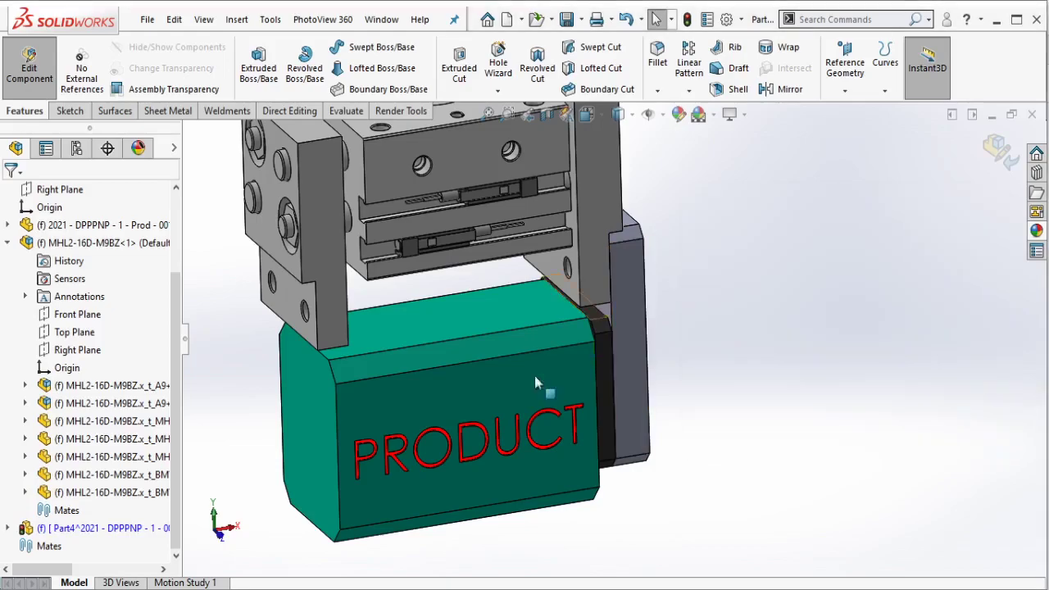
click(127, 533)
Break all of Part4's external references to the gripper through List External Refs.
right_click(128, 532)
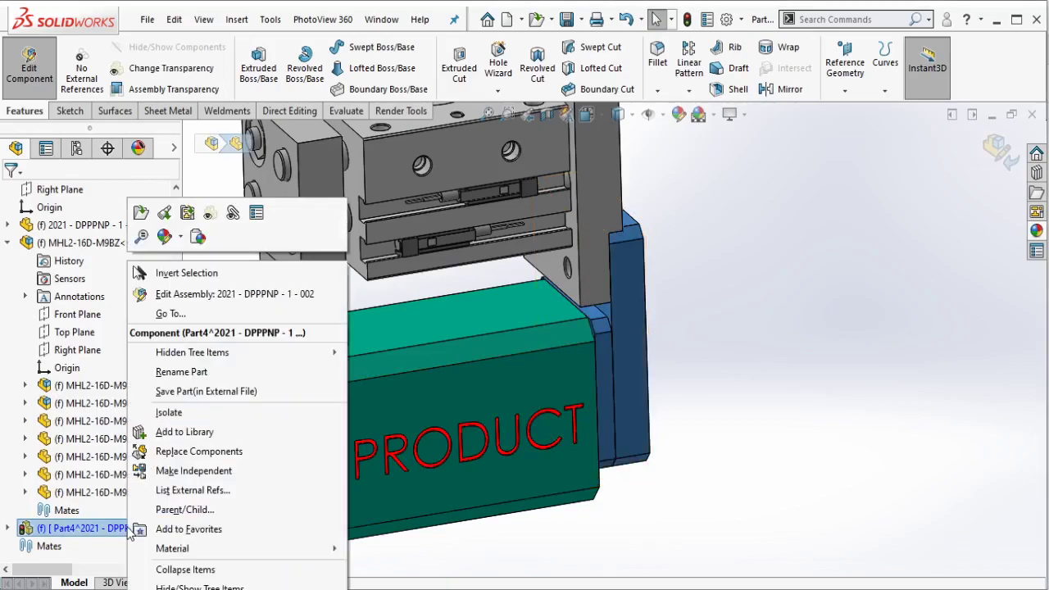
click(184, 490)
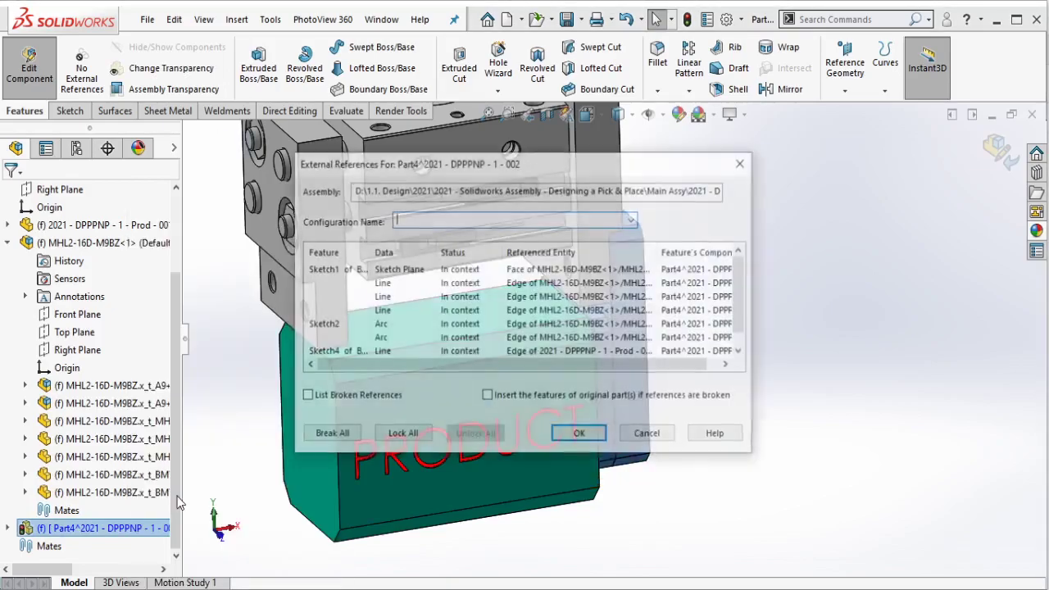
click(330, 435)
click(580, 349)
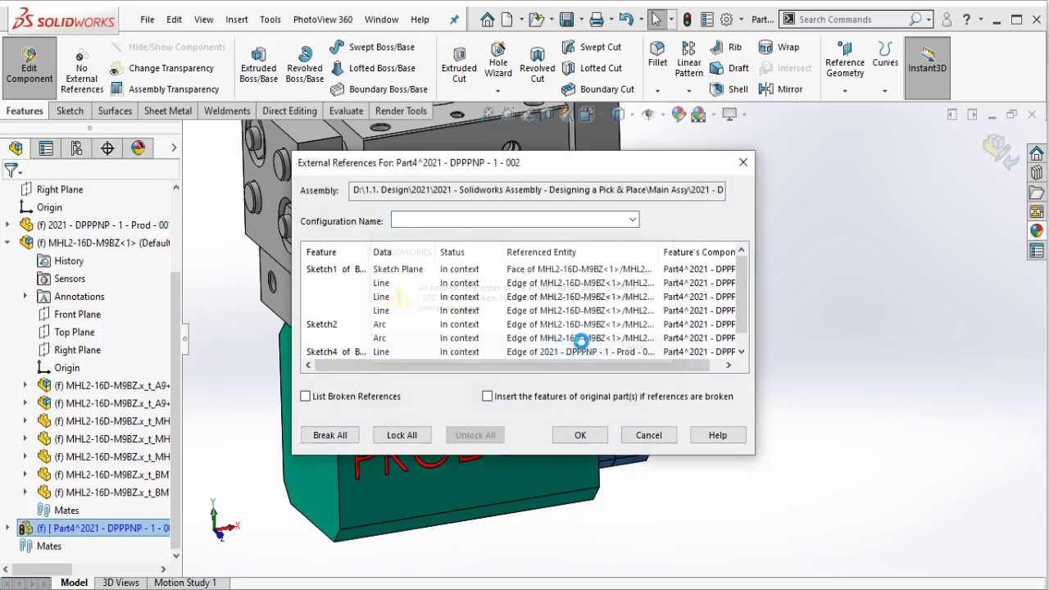
click(591, 434)
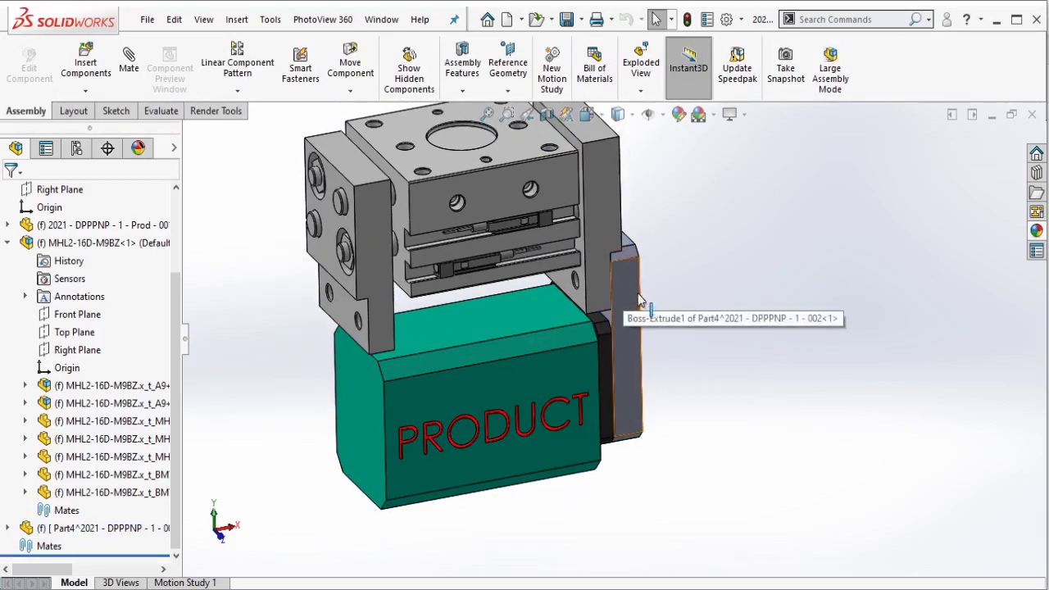
Ctrl-drag Part4 to make a copy of the plate beside the assembly.
drag(636, 300, 717, 319)
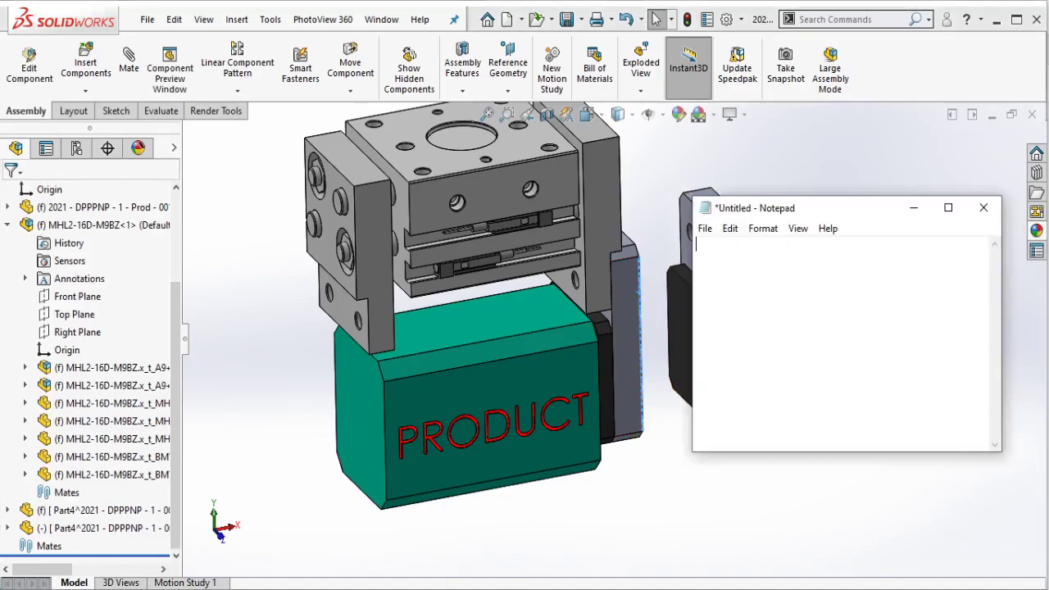
drag(845, 220, 892, 257)
text(to dupl)
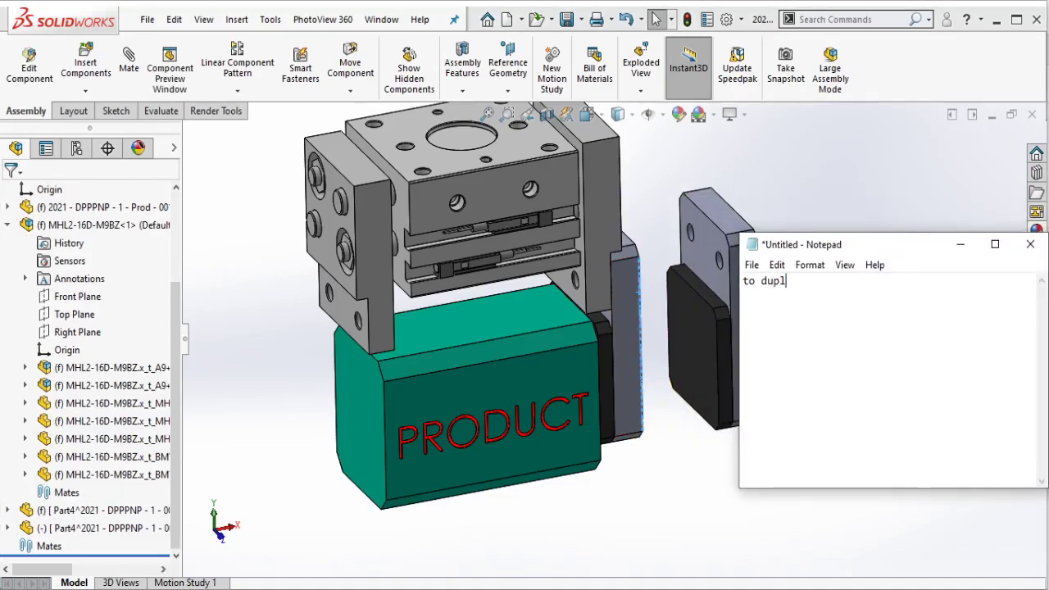
text(icate the component like this)
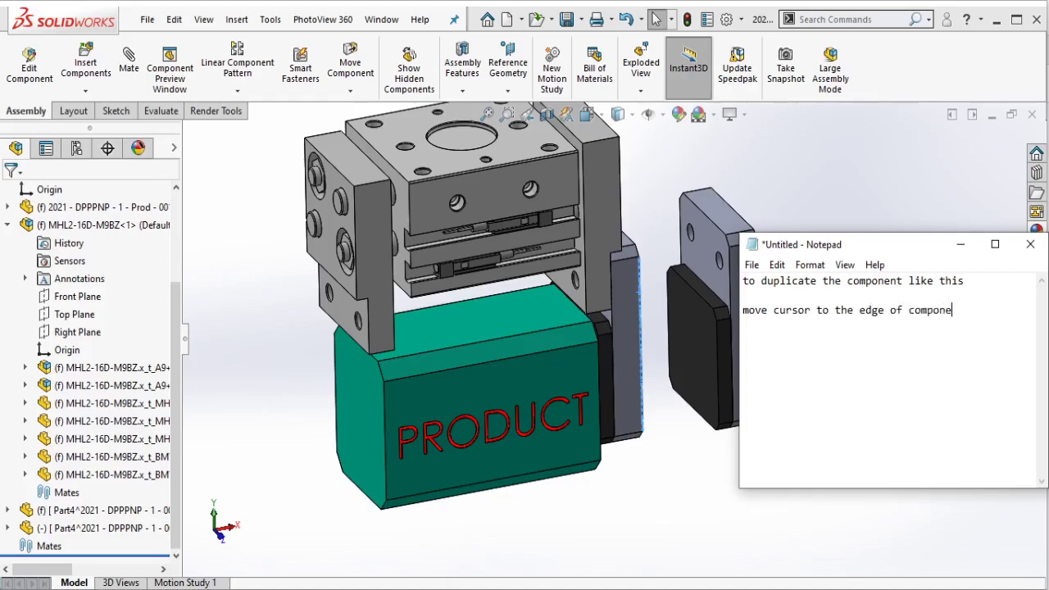
click(701, 453)
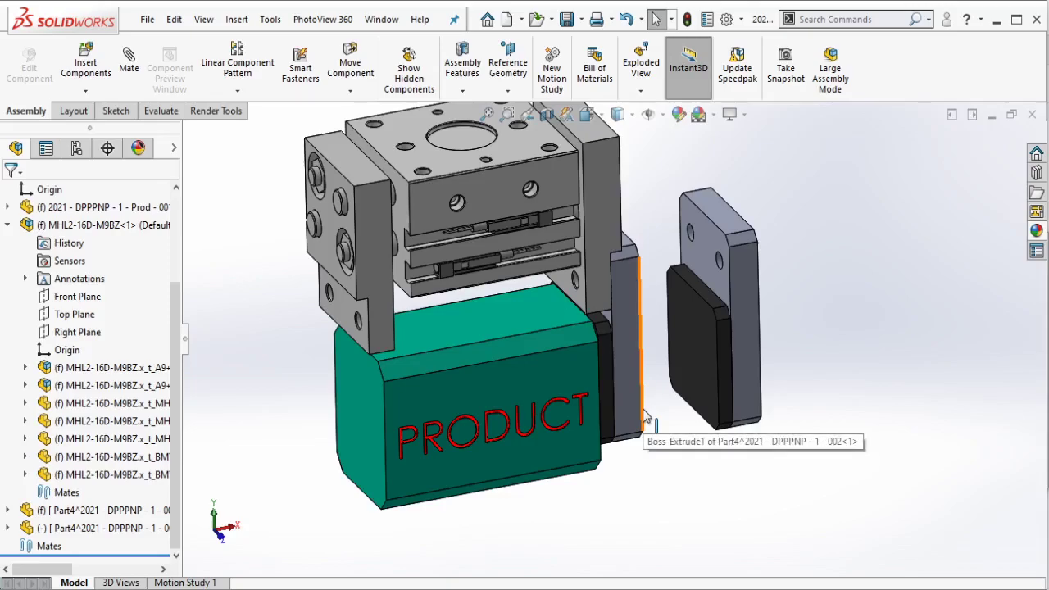
key(alt+Tab)
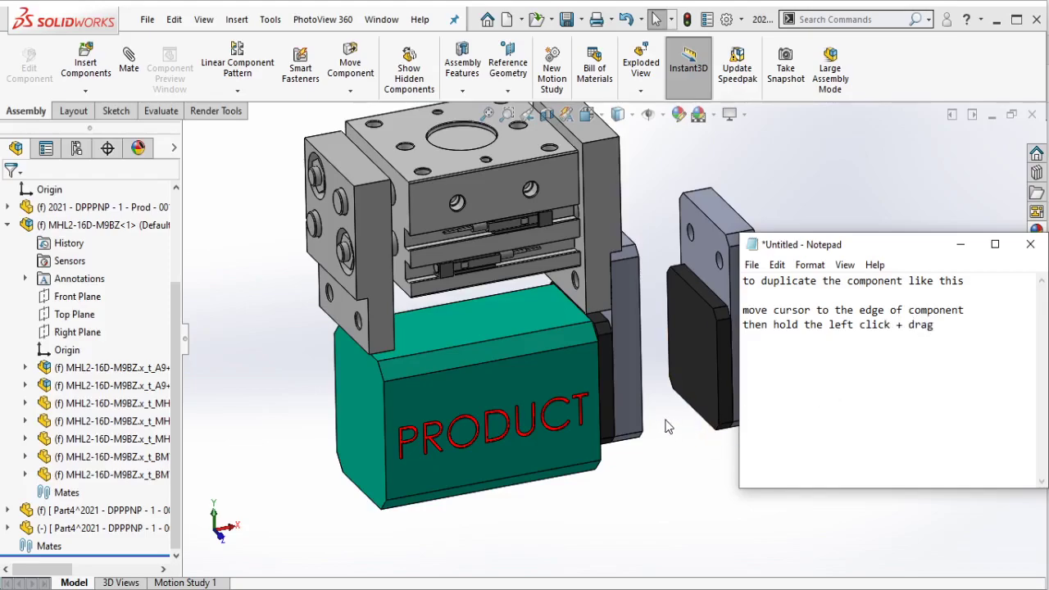
Copy the plate to the right, clear the note, and delete the extra plate copy.
ctrl+drag(645, 414, 853, 392)
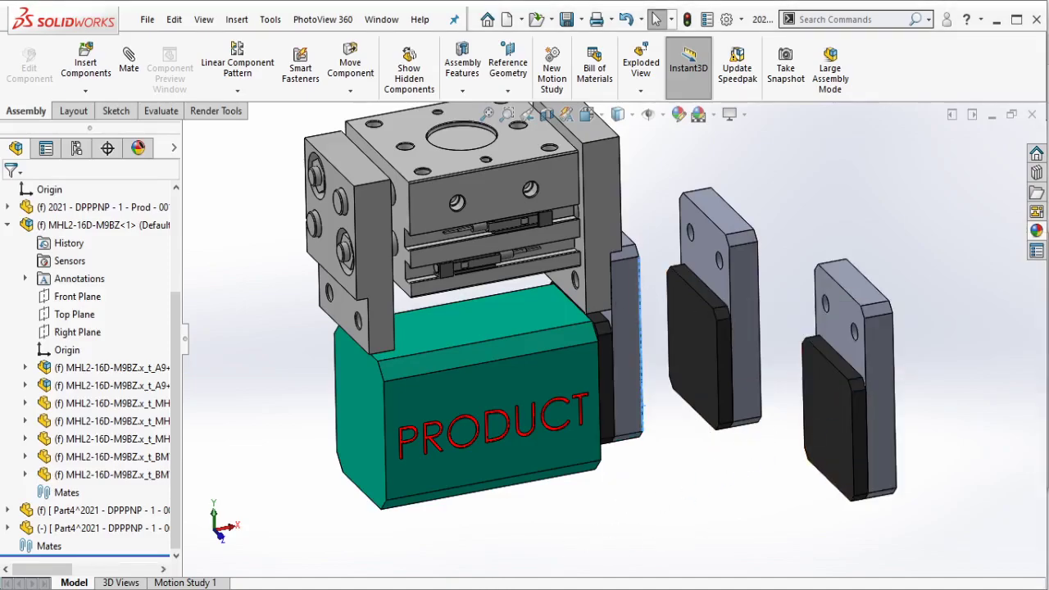
key(alt+Tab)
key(ctrl+a)
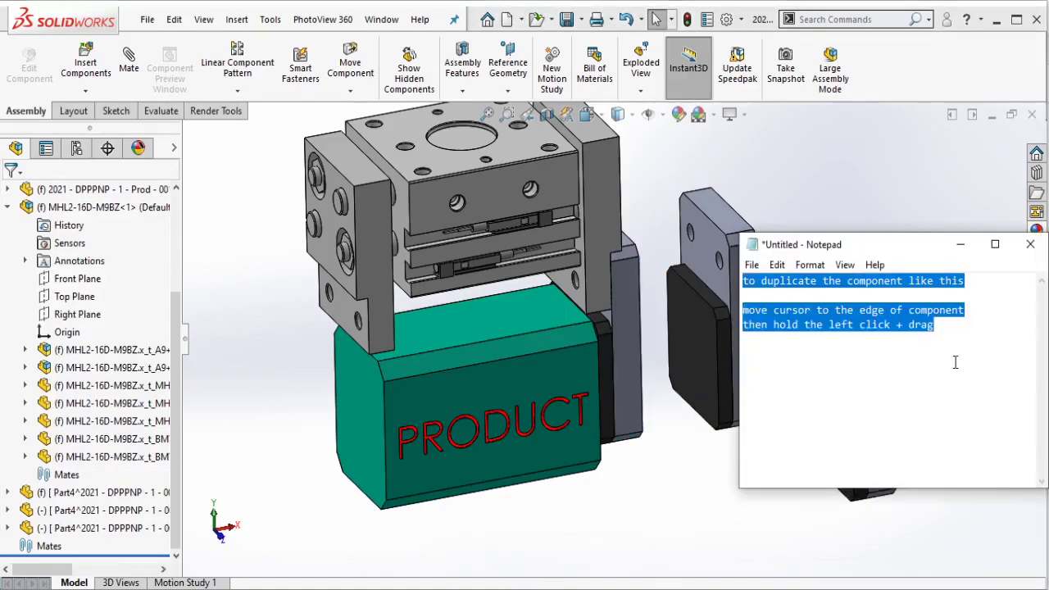
key(BackSpace)
click(880, 175)
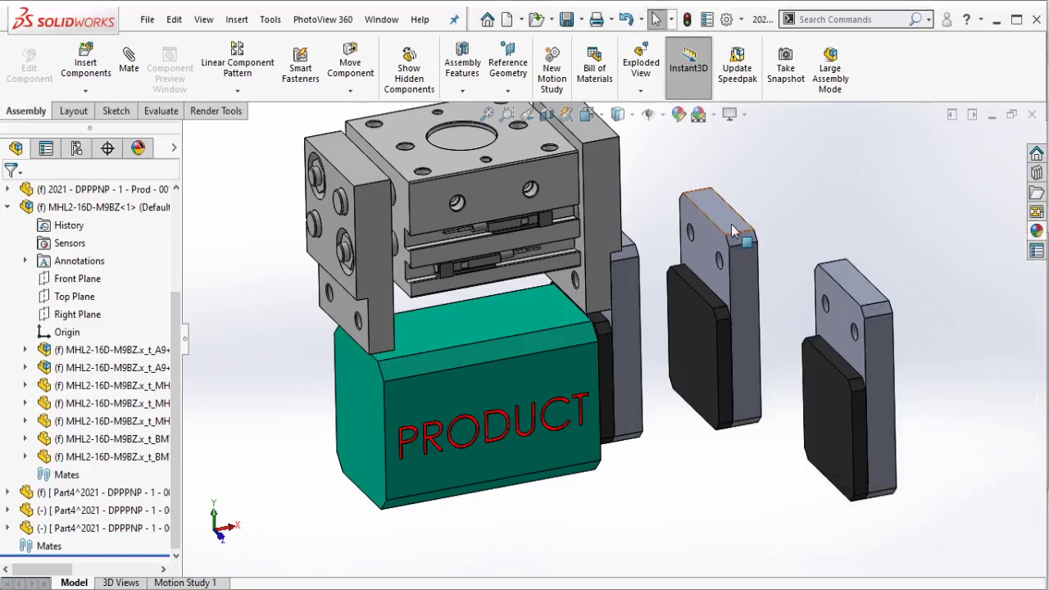
click(730, 222)
key(Delete)
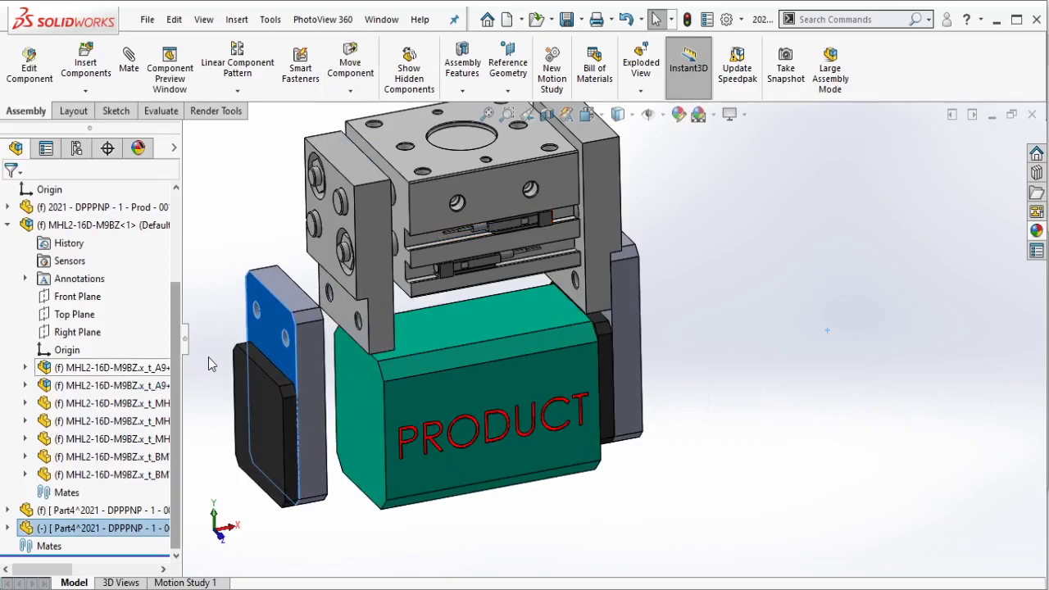
Rotate the left plate toward the block, float the right plate, and rotate it to match.
click(350, 91)
click(381, 129)
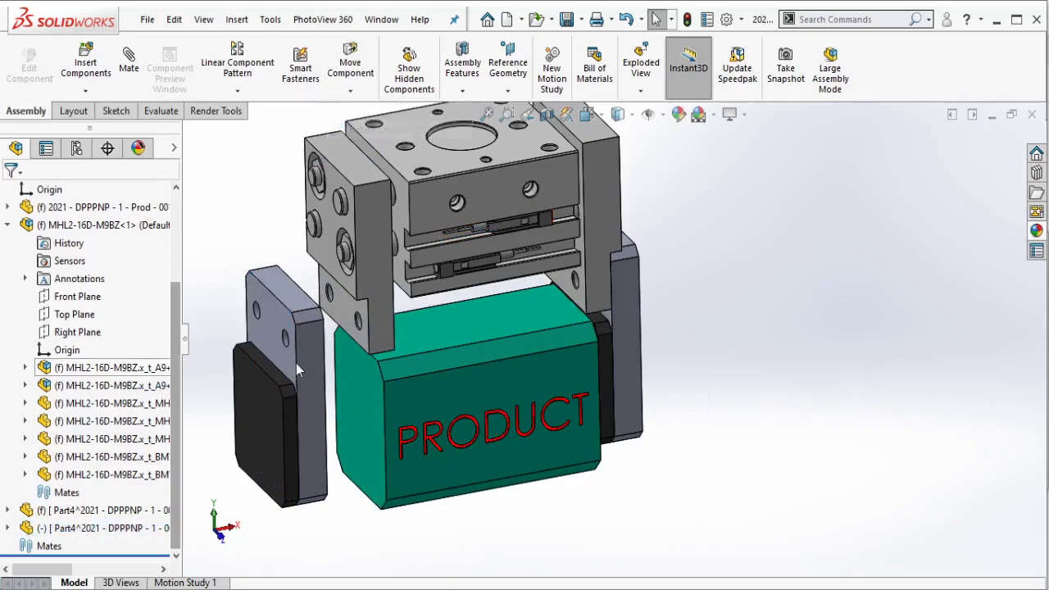
mouse_move(295, 363)
mouse_down()
mouse_move(294, 333)
mouse_move(270, 377)
mouse_up()
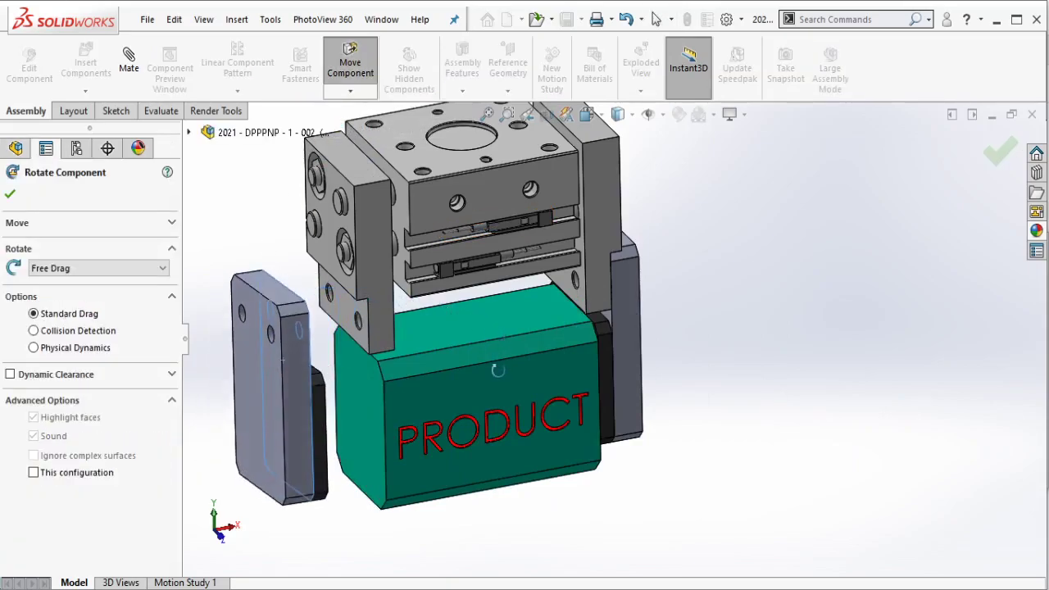
key(Escape)
click(628, 324)
right_click(629, 323)
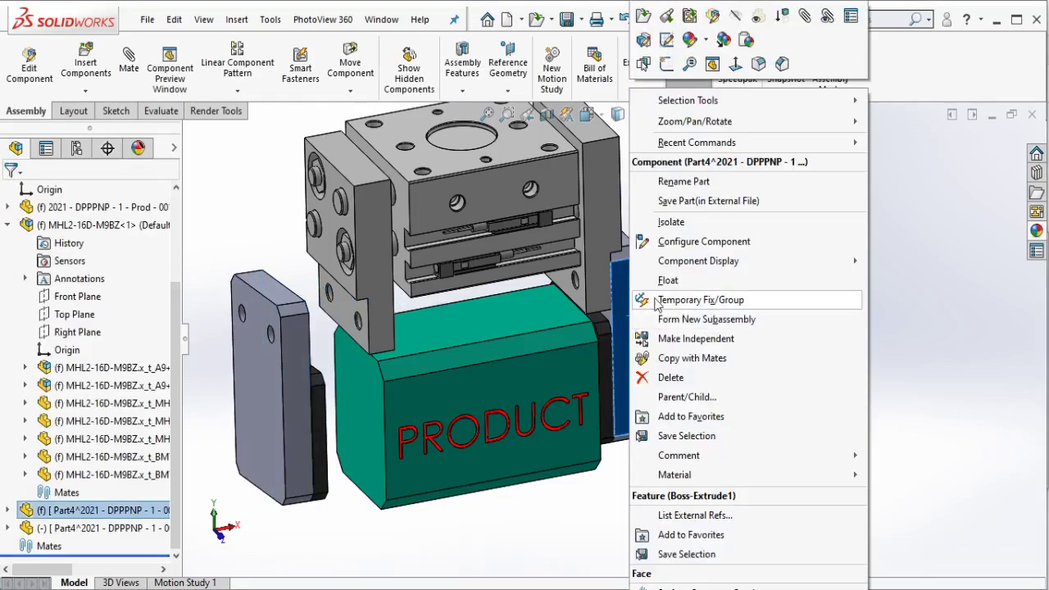
click(673, 312)
drag(647, 332, 508, 336)
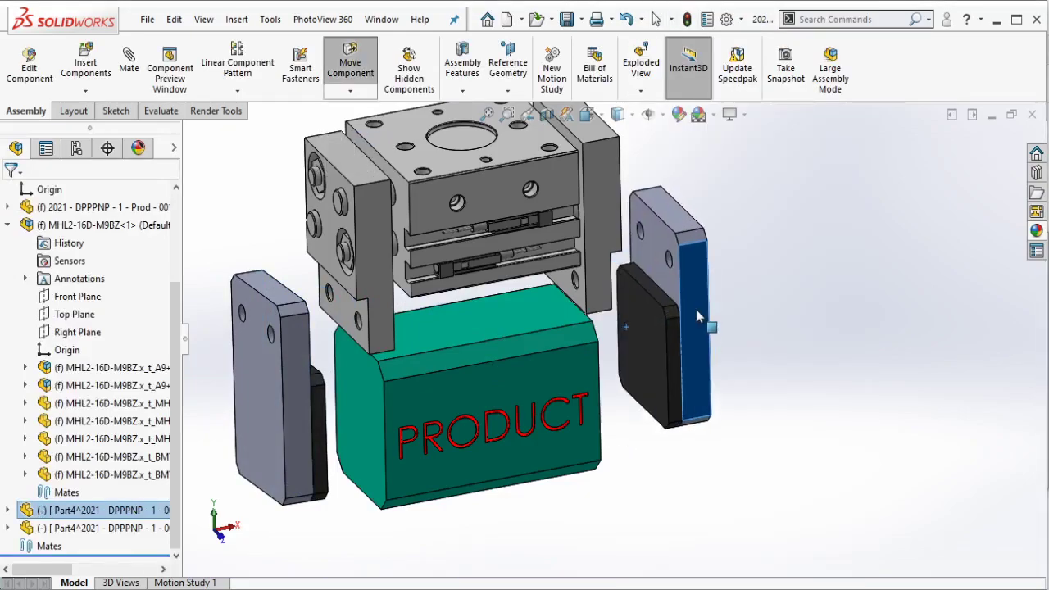
scroll(364, 328, down, 3)
scroll(428, 328, down, 2)
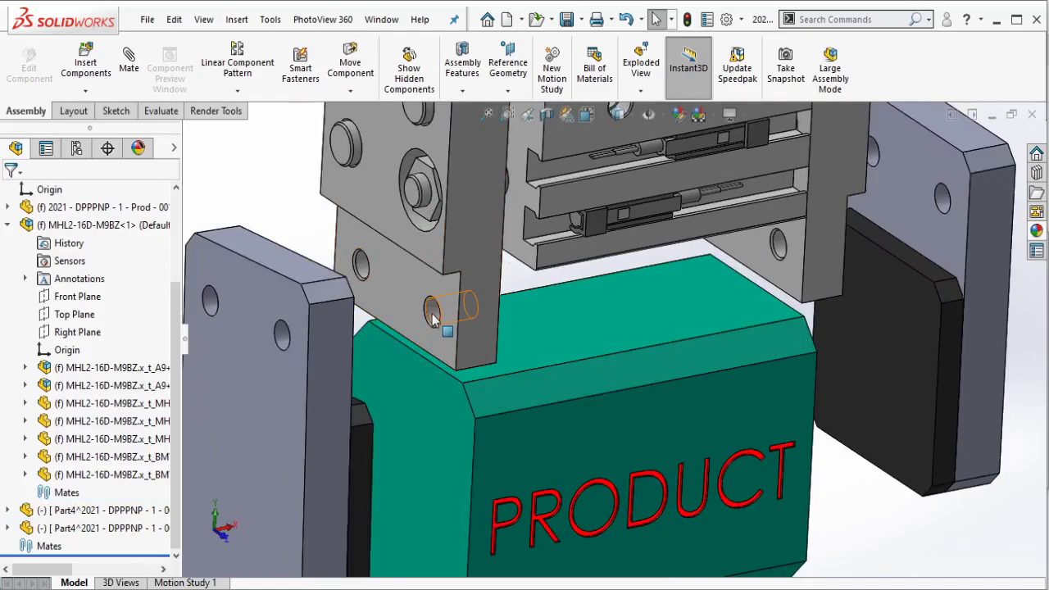
Mate both of the left plate's holes concentric with the gripper finger's holes.
click(429, 321)
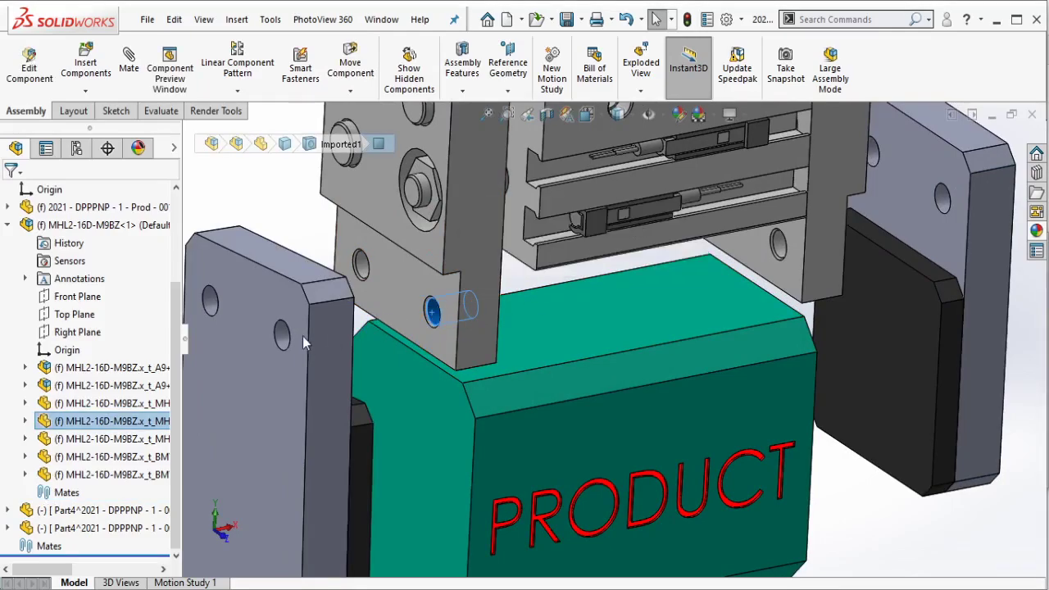
key(m)
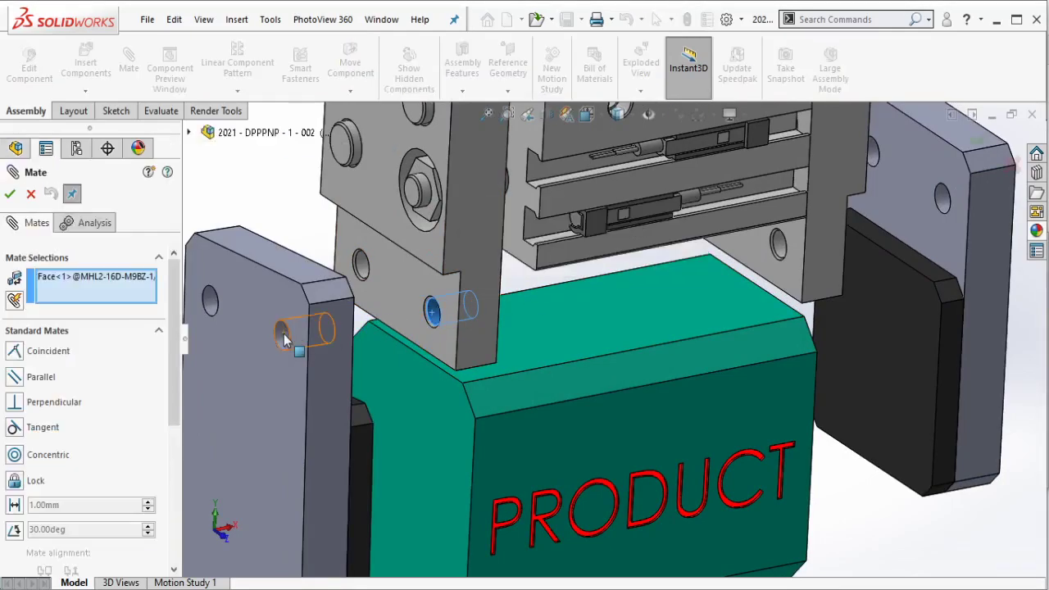
click(282, 335)
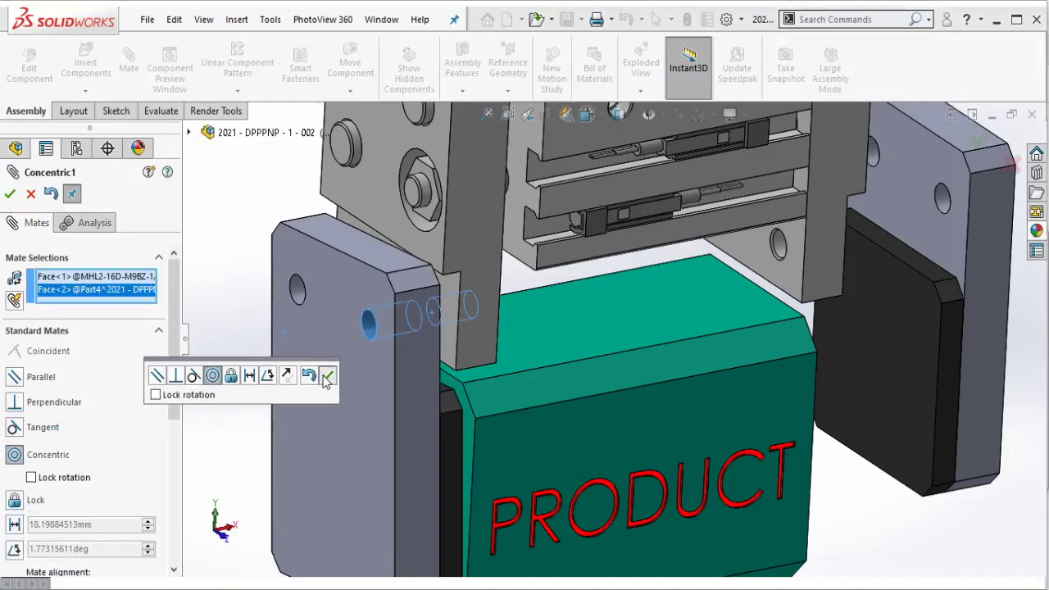
right_click(371, 422)
drag(348, 435, 320, 335)
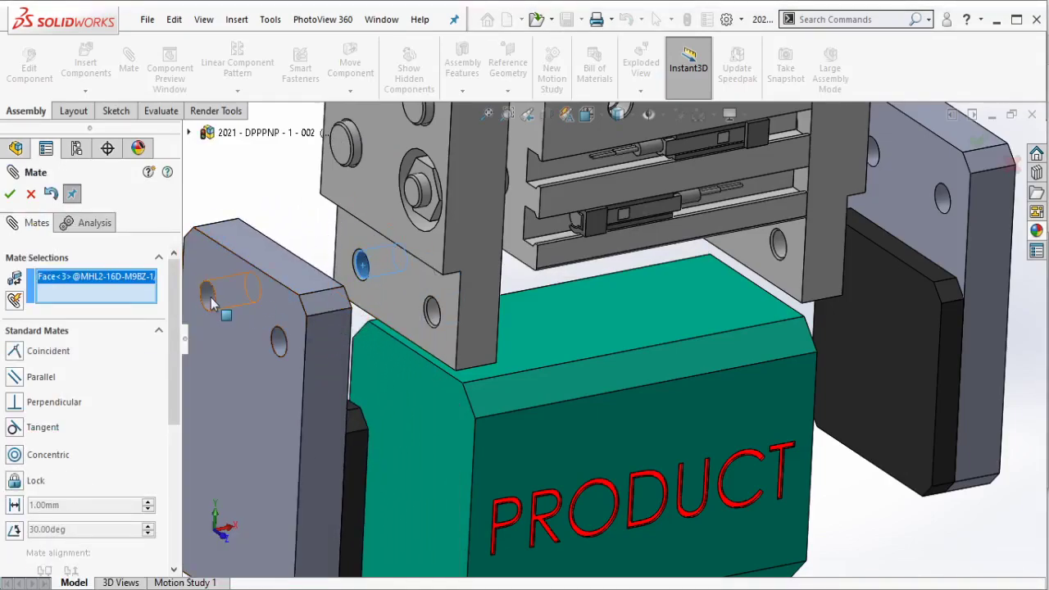
click(212, 300)
click(561, 335)
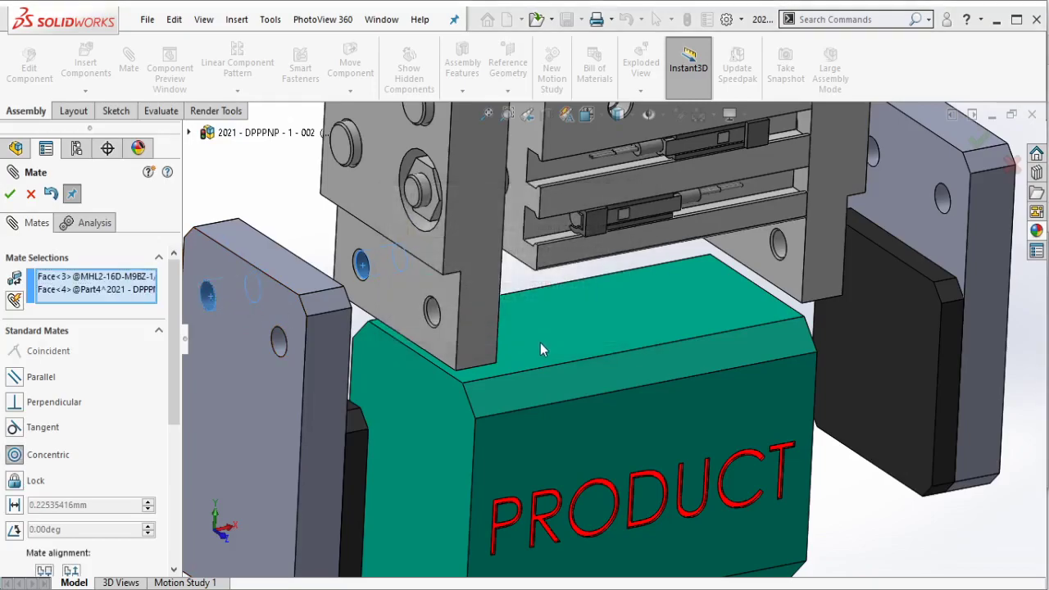
click(718, 367)
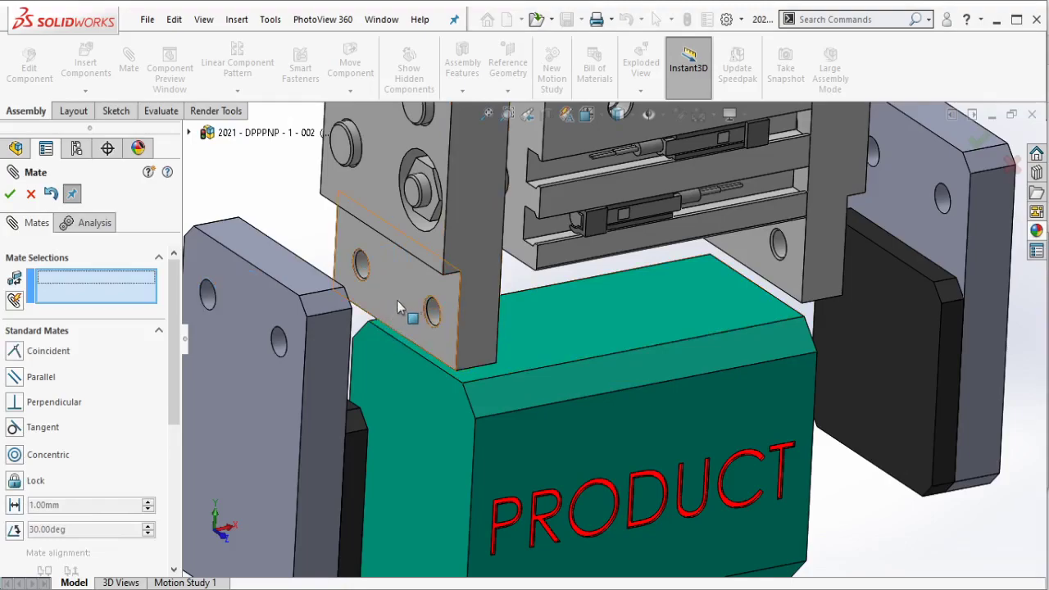
Mate the plate's flat face coincident with the gripper finger face.
click(434, 315)
middle_drag(434, 315, 381, 324)
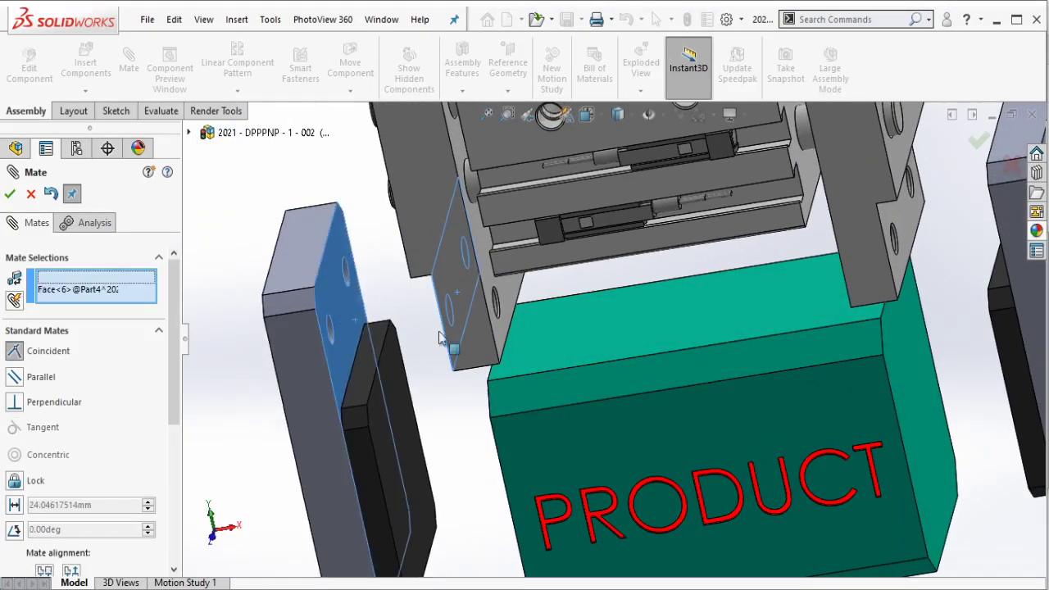
click(381, 324)
click(483, 313)
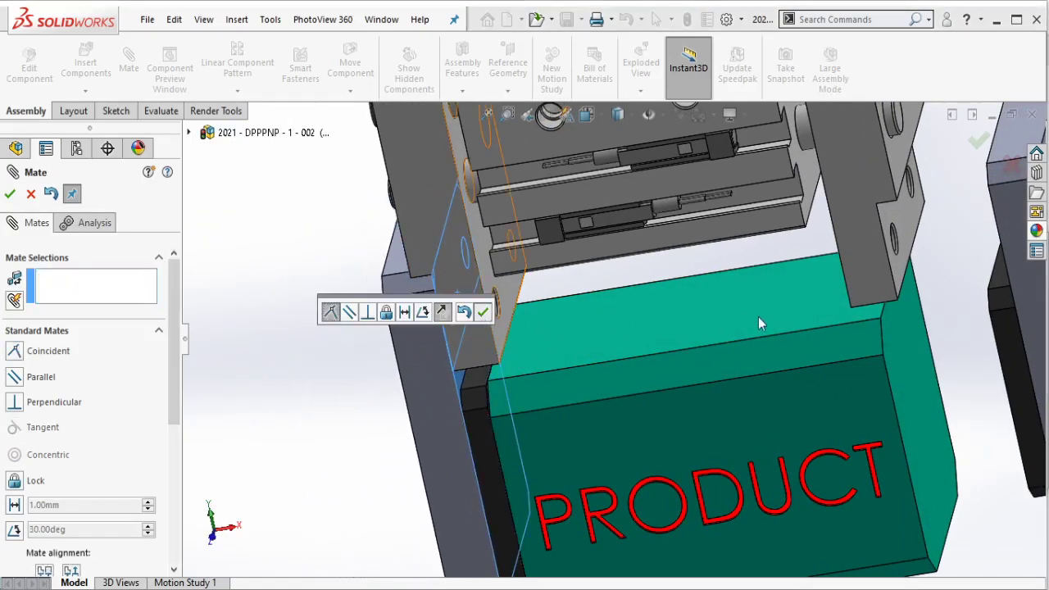
middle_drag(861, 283, 809, 284)
Add concentric mates between the right plate's holes and the finger holes.
scroll(809, 283, down, 5)
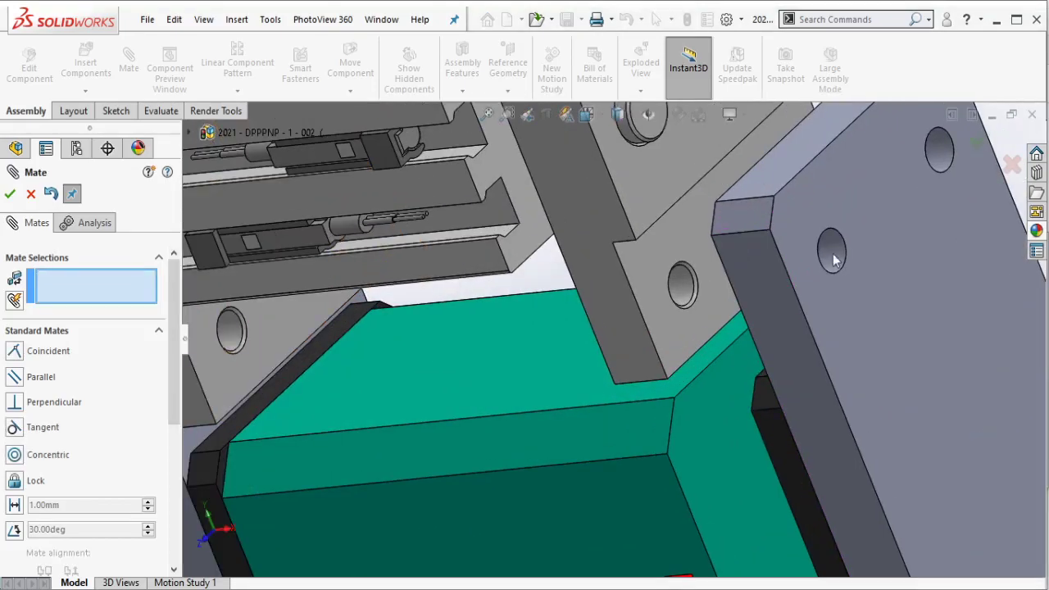
click(829, 250)
click(689, 292)
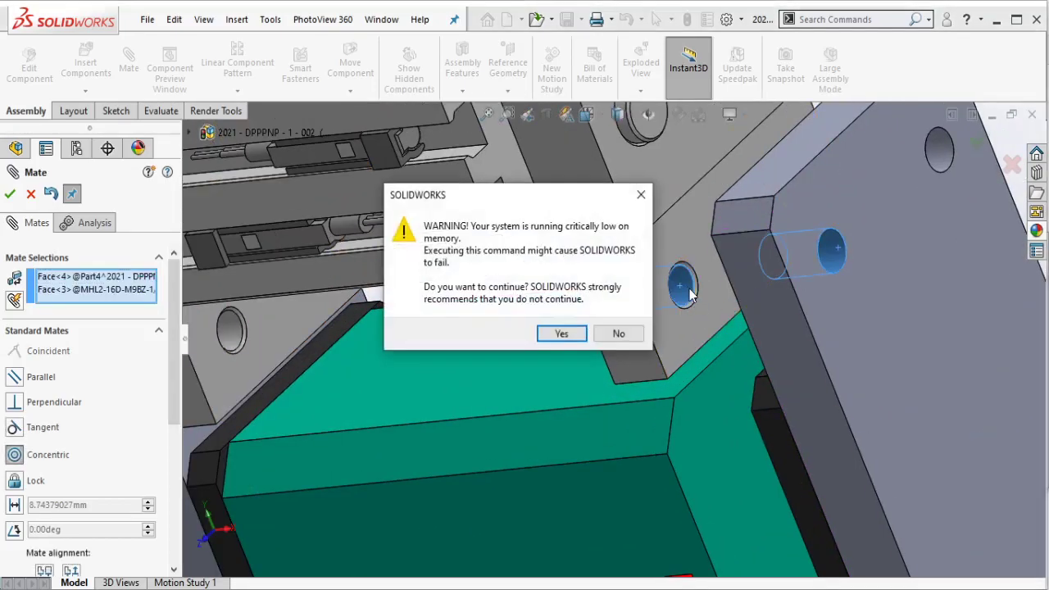
click(562, 333)
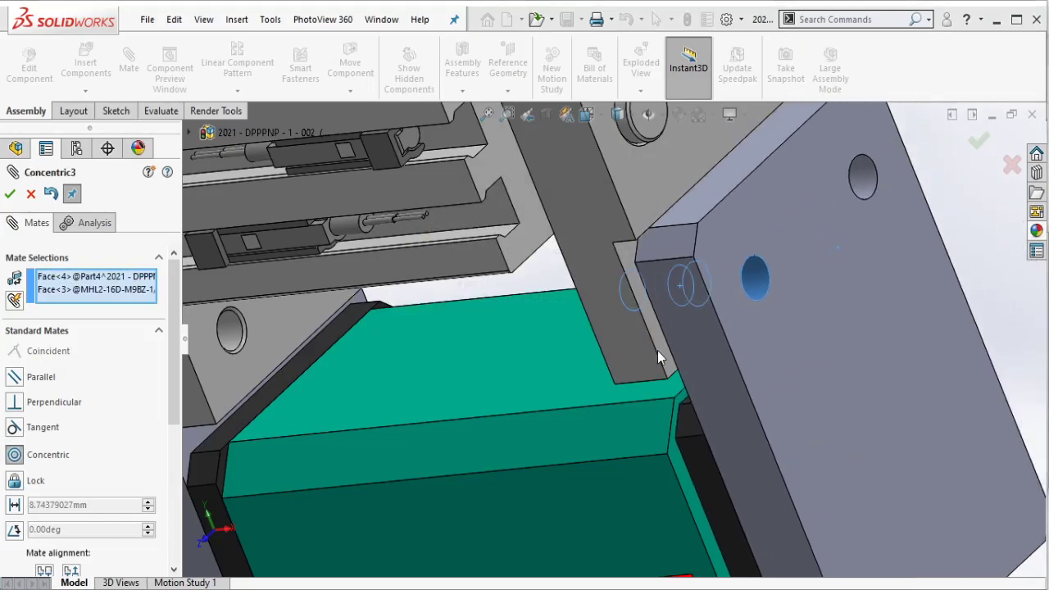
click(849, 378)
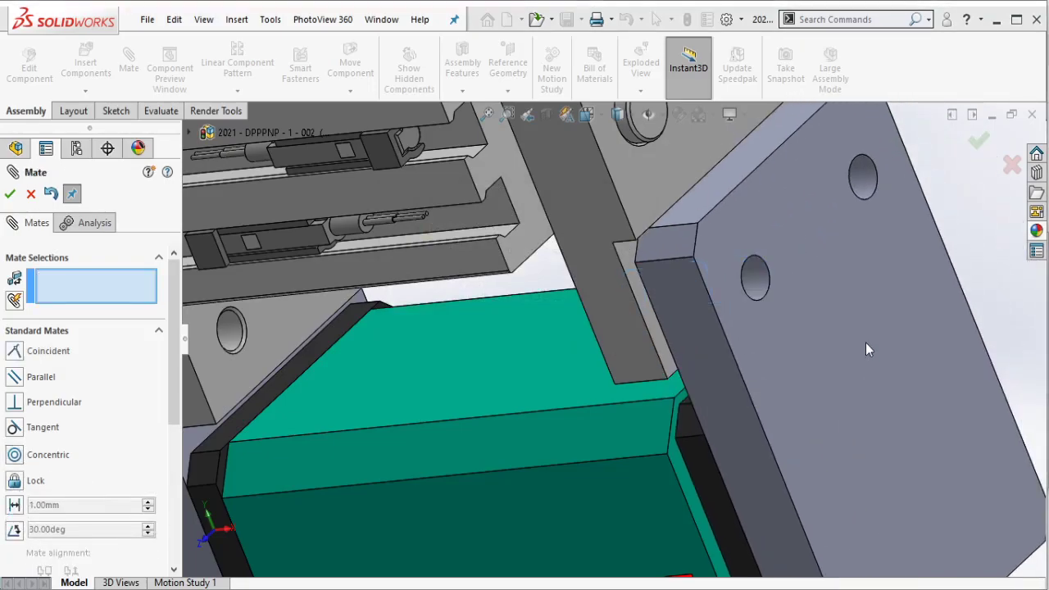
key(f)
scroll(771, 325, down, 5)
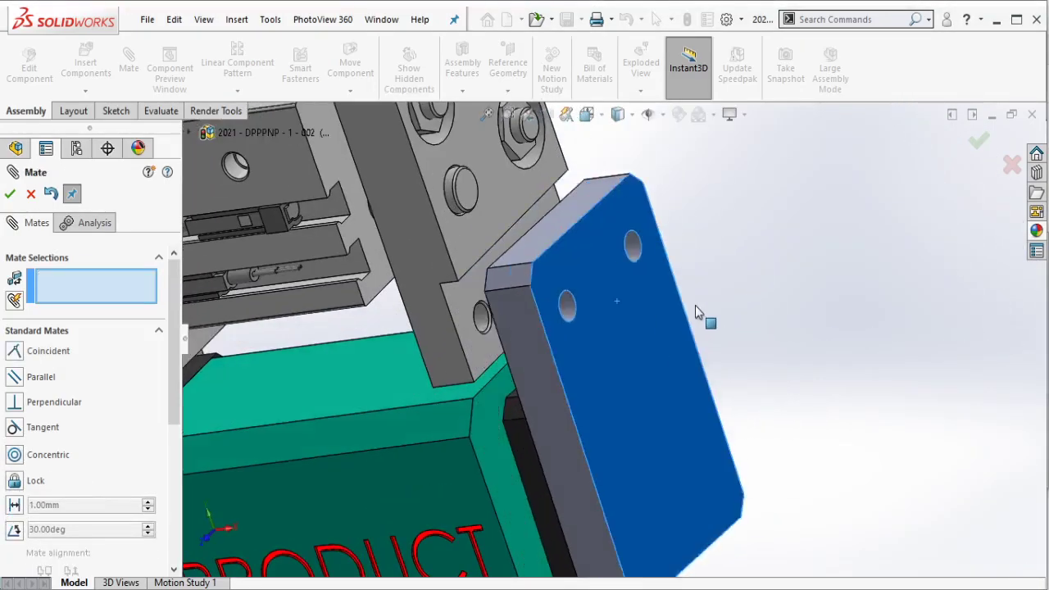
click(545, 254)
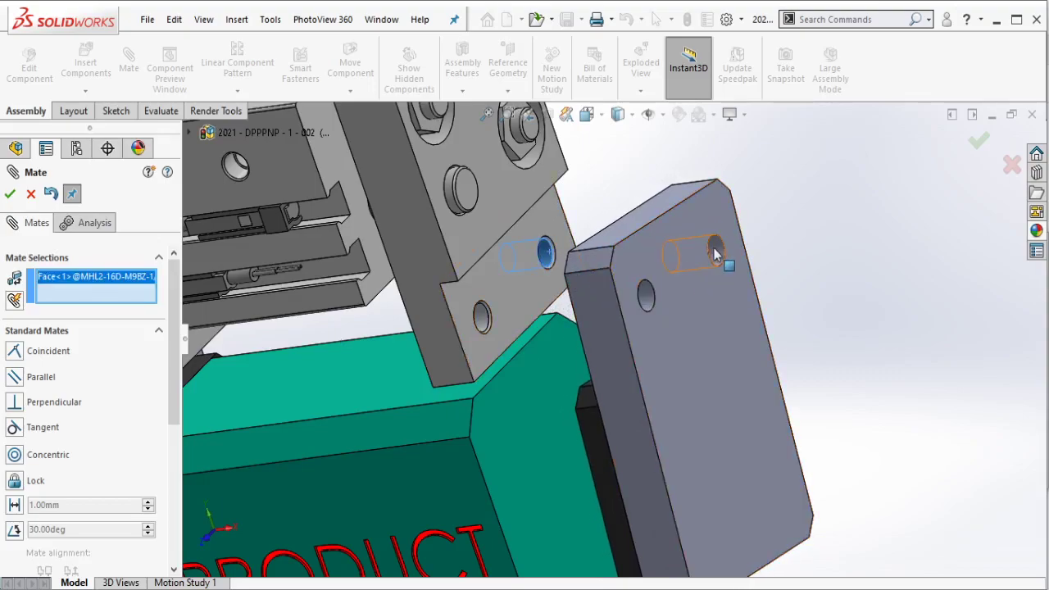
click(716, 252)
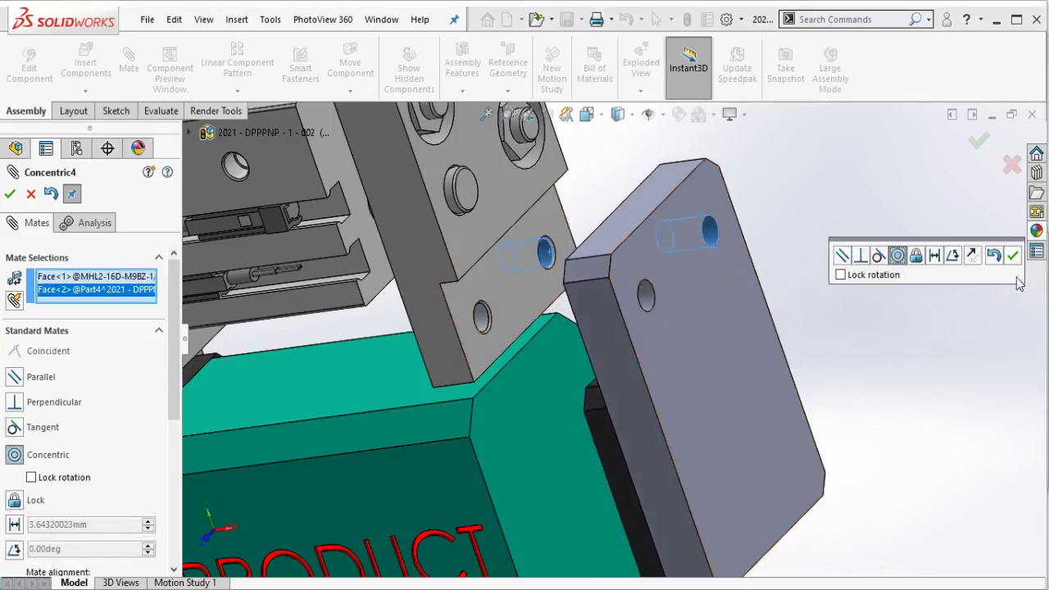
click(1013, 257)
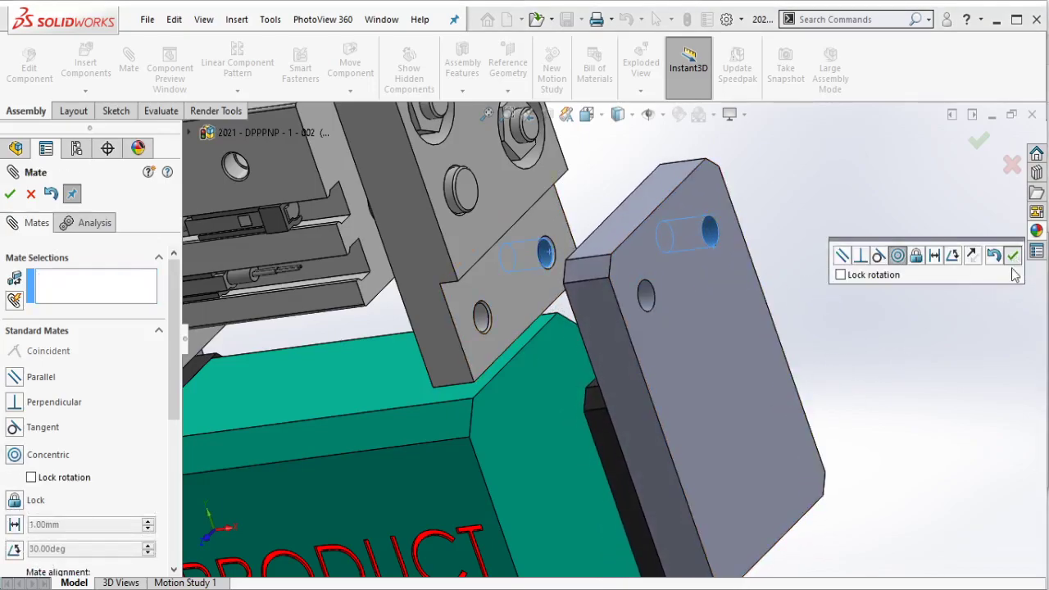
Mate the right plate's hidden back face coincident with the finger face via Select Other.
click(615, 347)
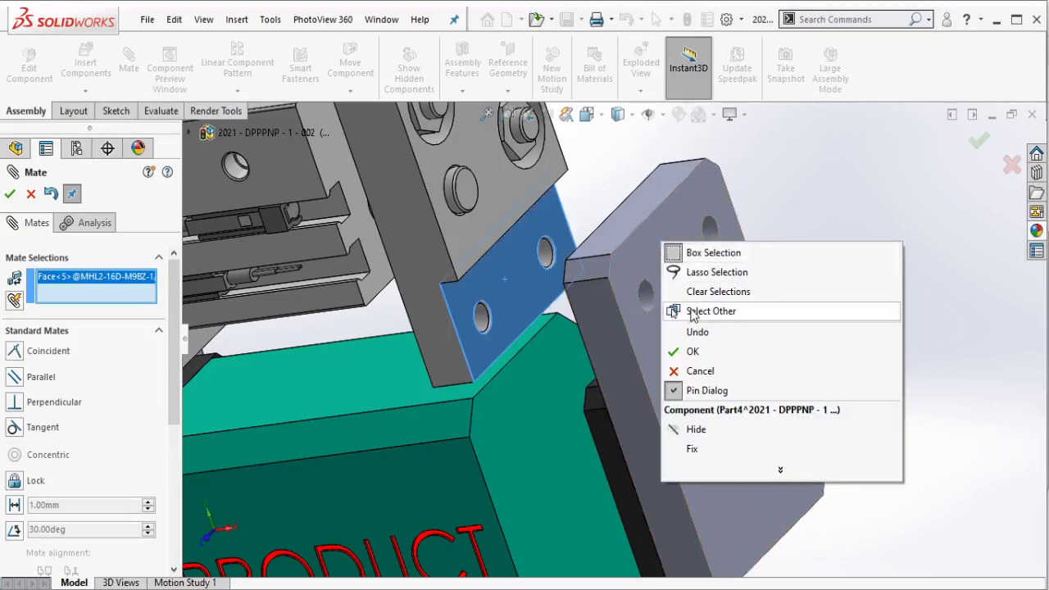
click(696, 311)
click(853, 282)
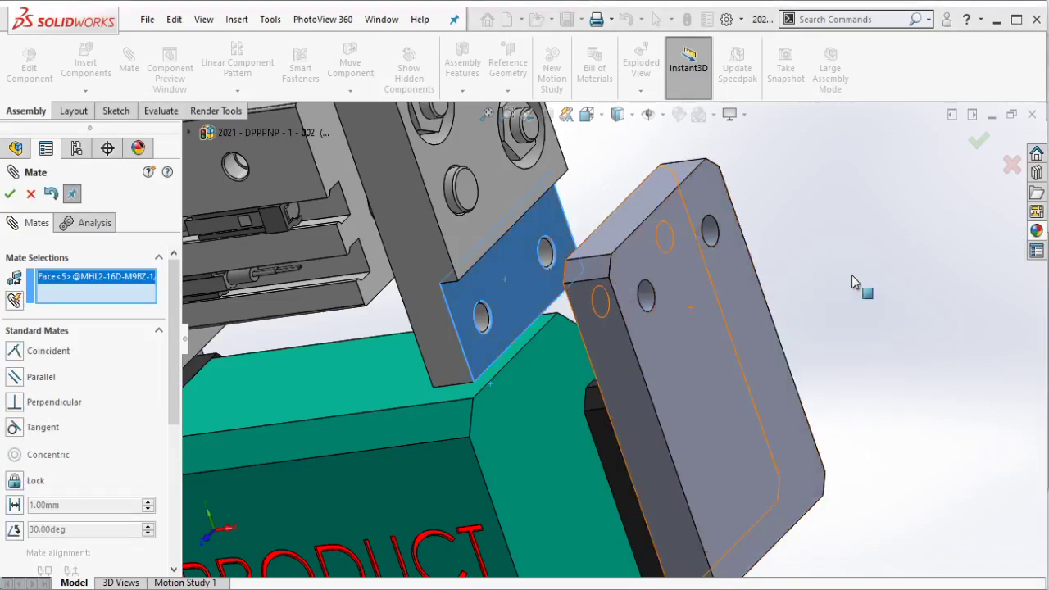
click(561, 336)
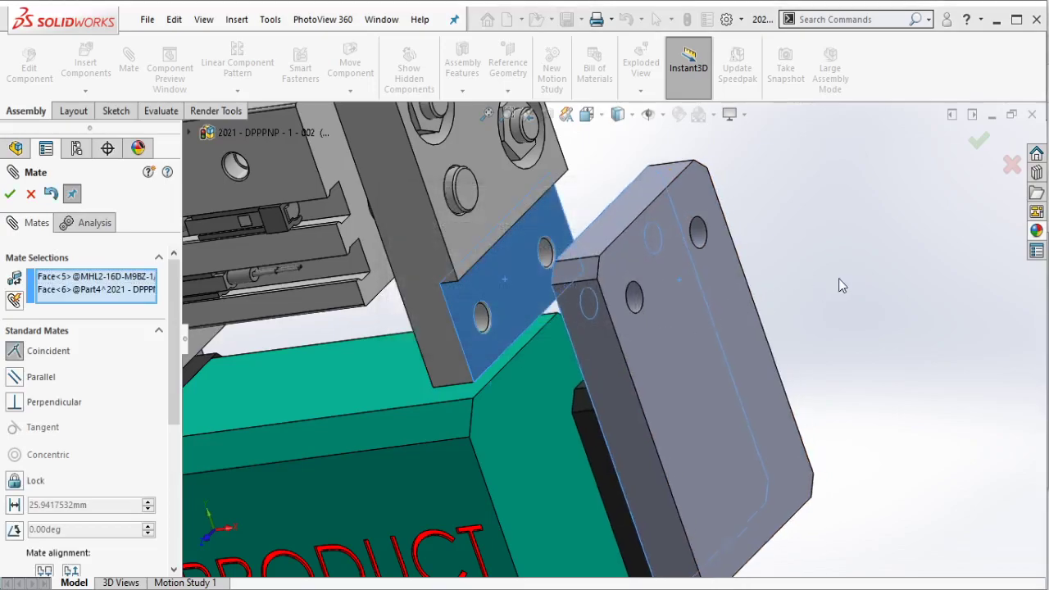
click(1014, 257)
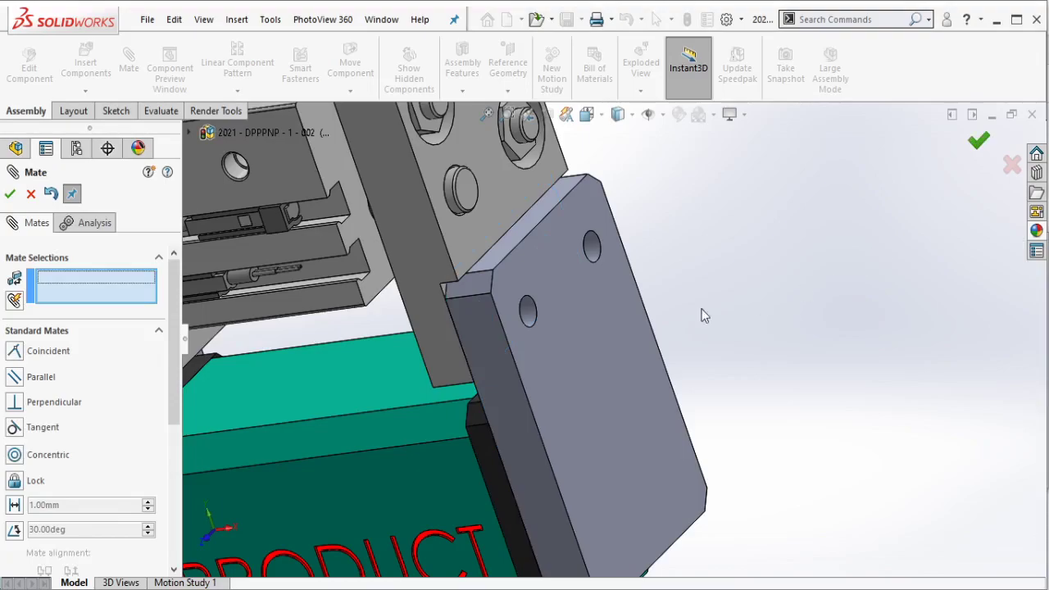
key(Escape)
scroll(569, 339, up, 3)
mouse_move(569, 339)
middle_down()
mouse_move(602, 292)
mouse_move(532, 347)
middle_up()
Open the padded plate part and Save As '2021 - DPPPNP - 1 - P - 010.sldprt' in Parts.
click(392, 373)
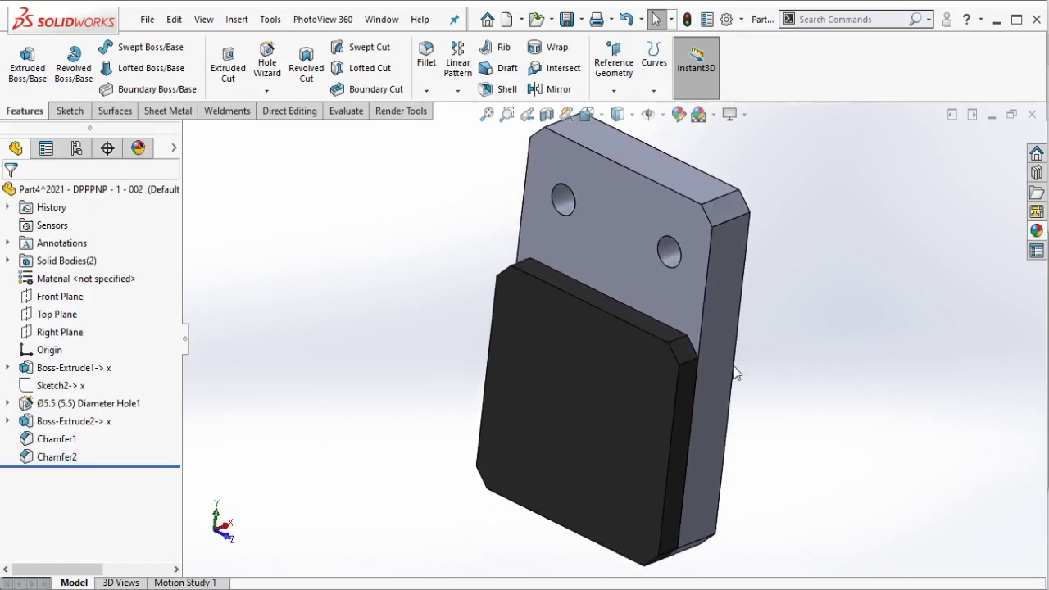
click(148, 18)
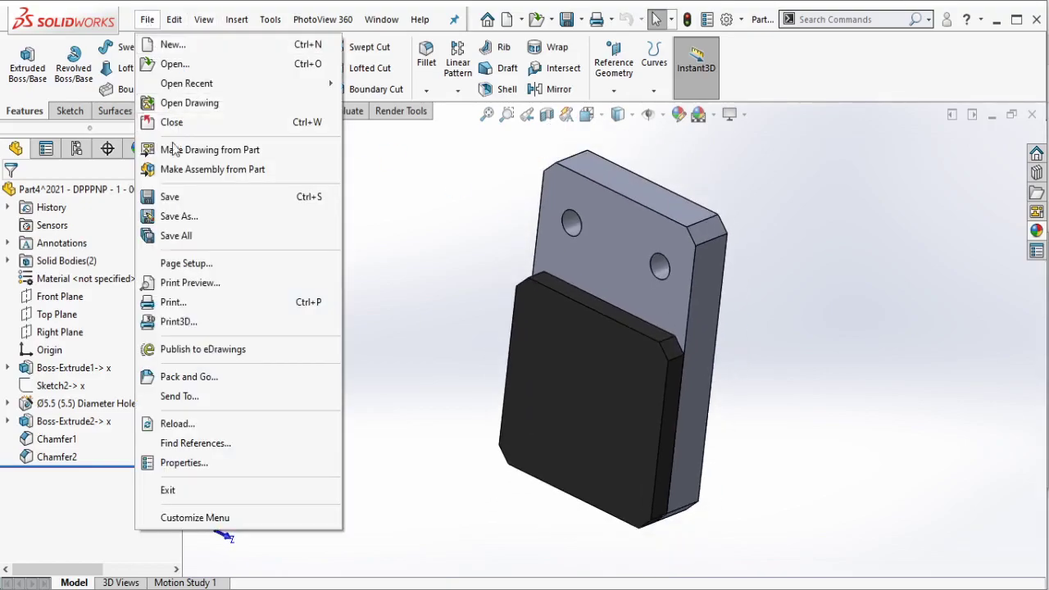
click(175, 215)
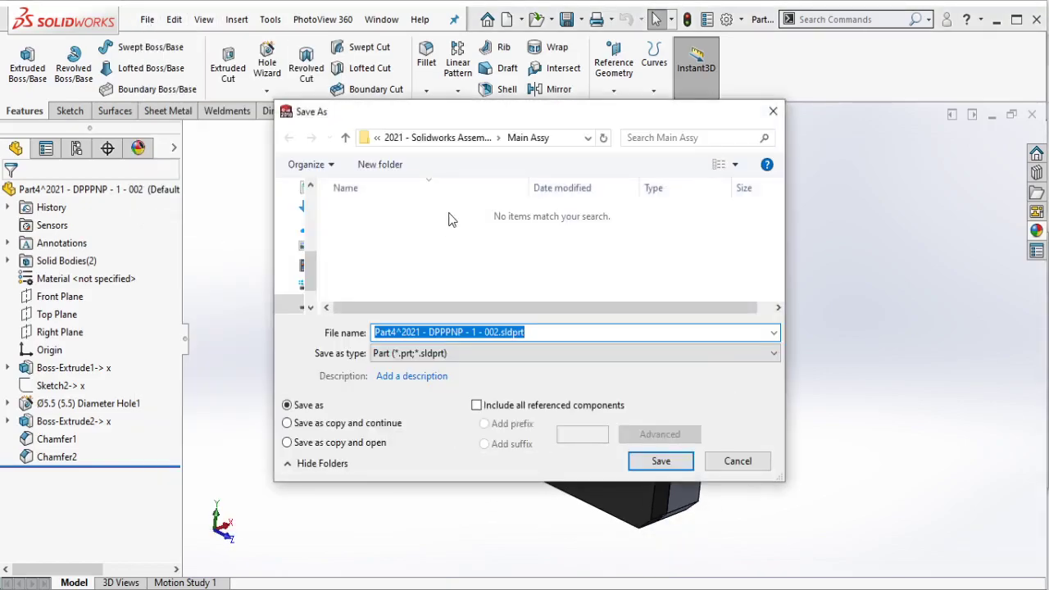
click(441, 139)
double_click(410, 262)
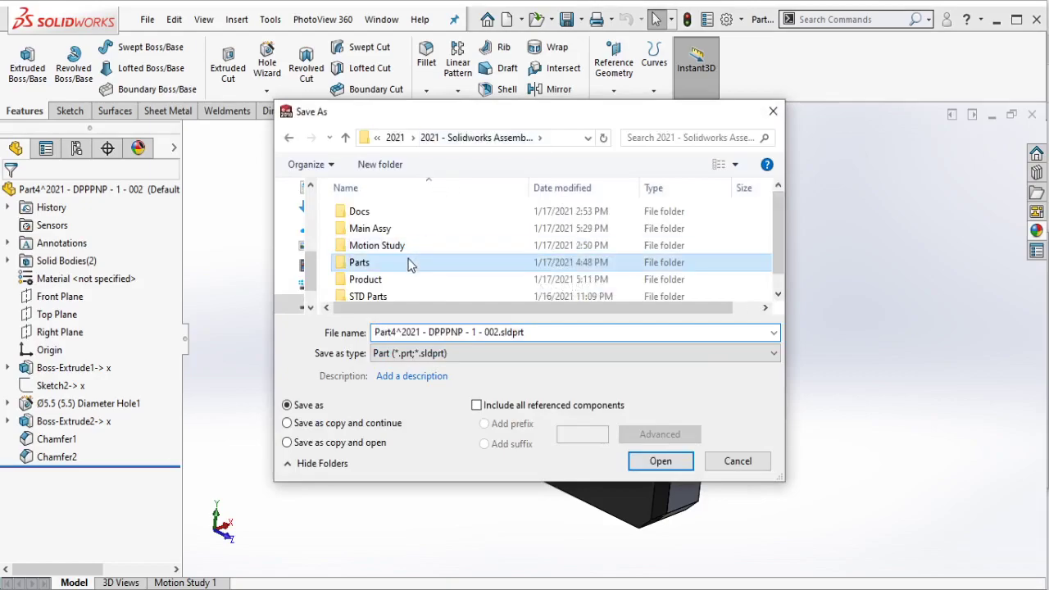
scroll(410, 264, down, 1)
click(451, 292)
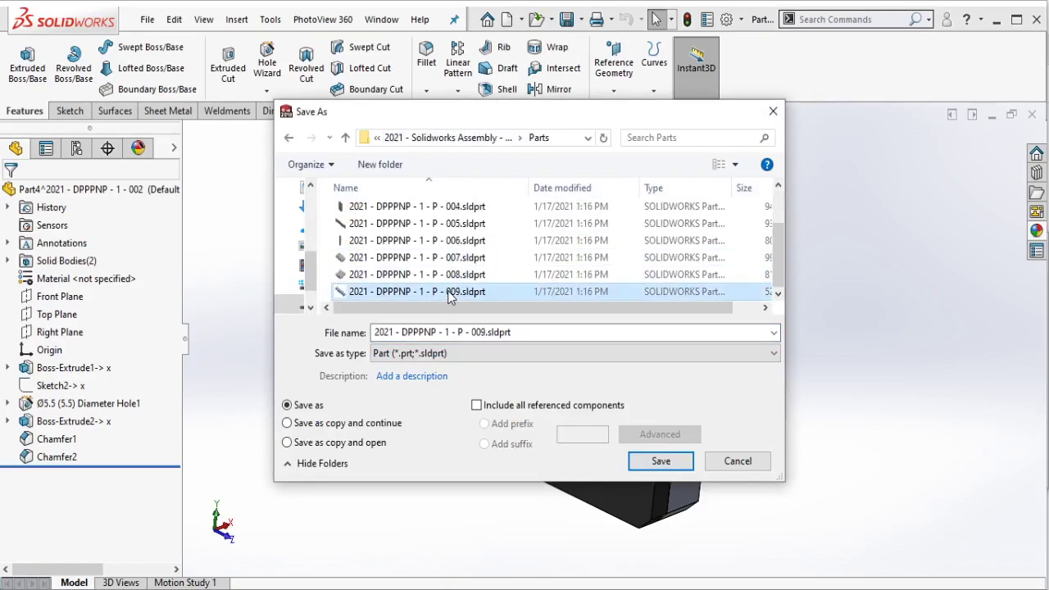
click(486, 333)
key(BackSpace)
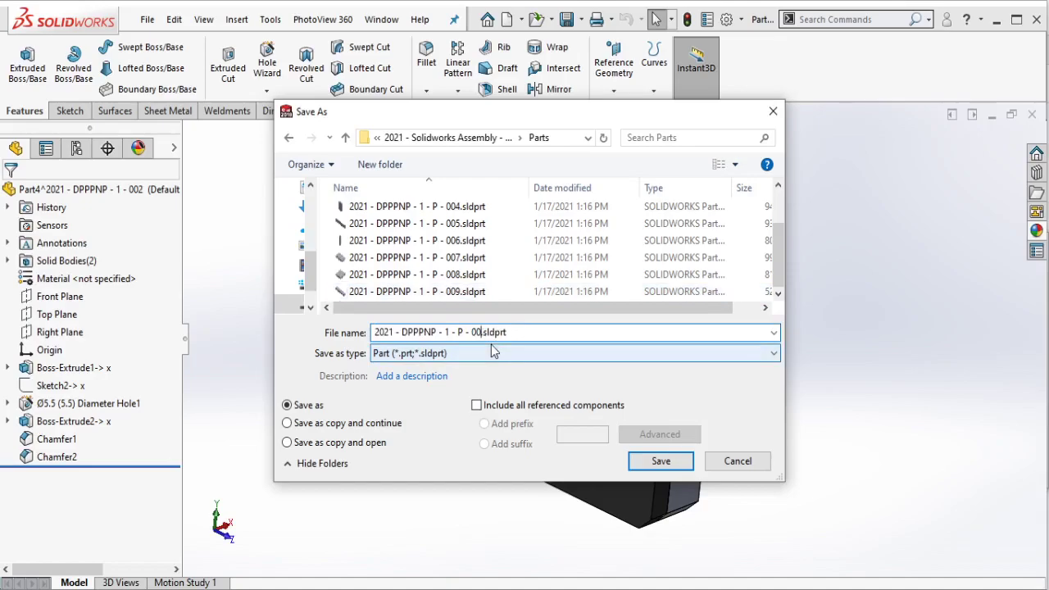
text(10)
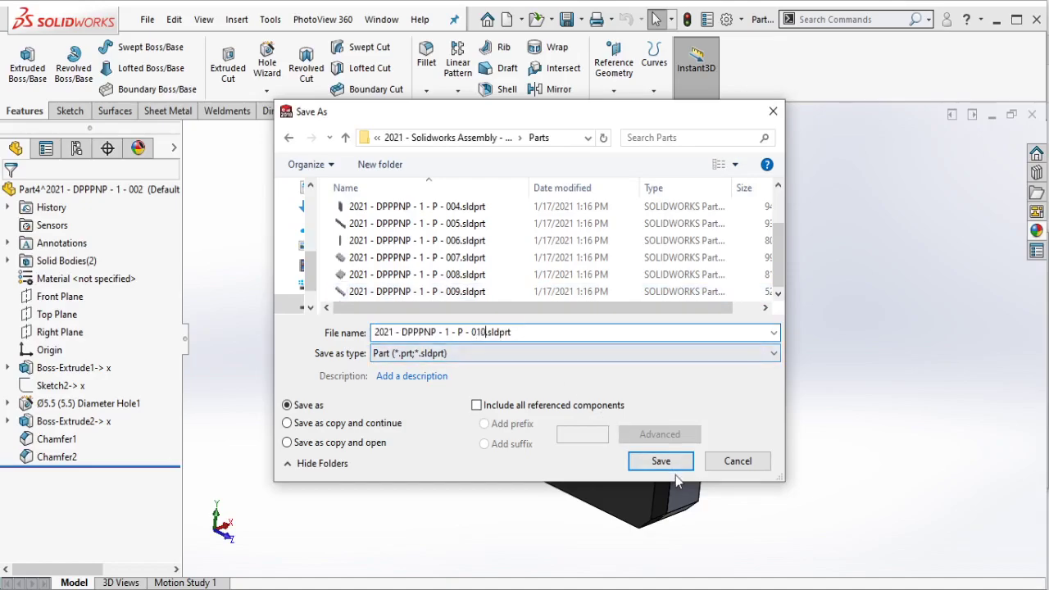
click(661, 461)
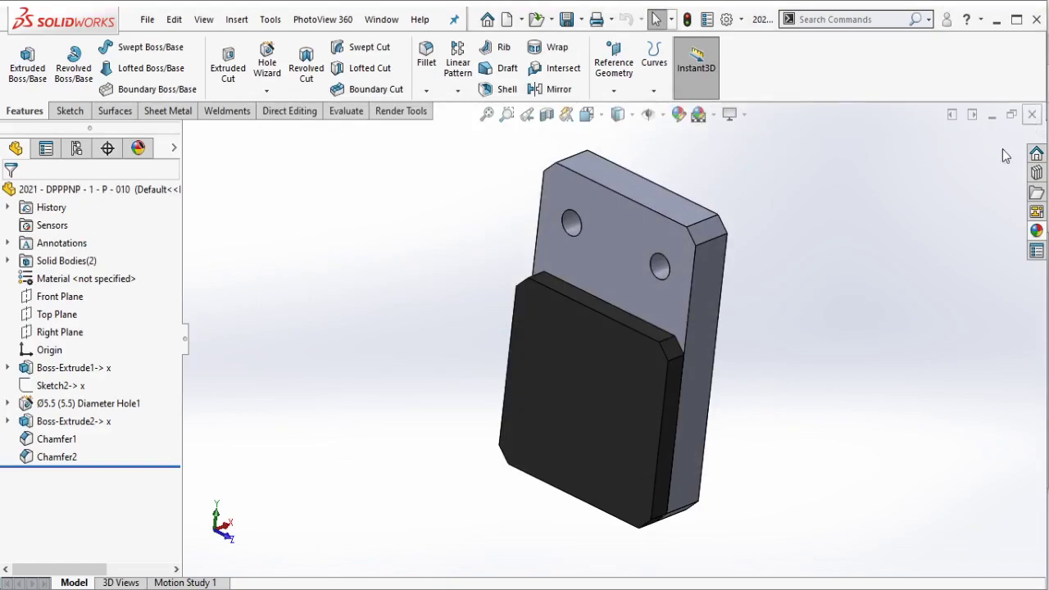
Return to the gripper assembly and write 'the gripper brackets are done' in a Notepad note.
key(ctrl+Tab)
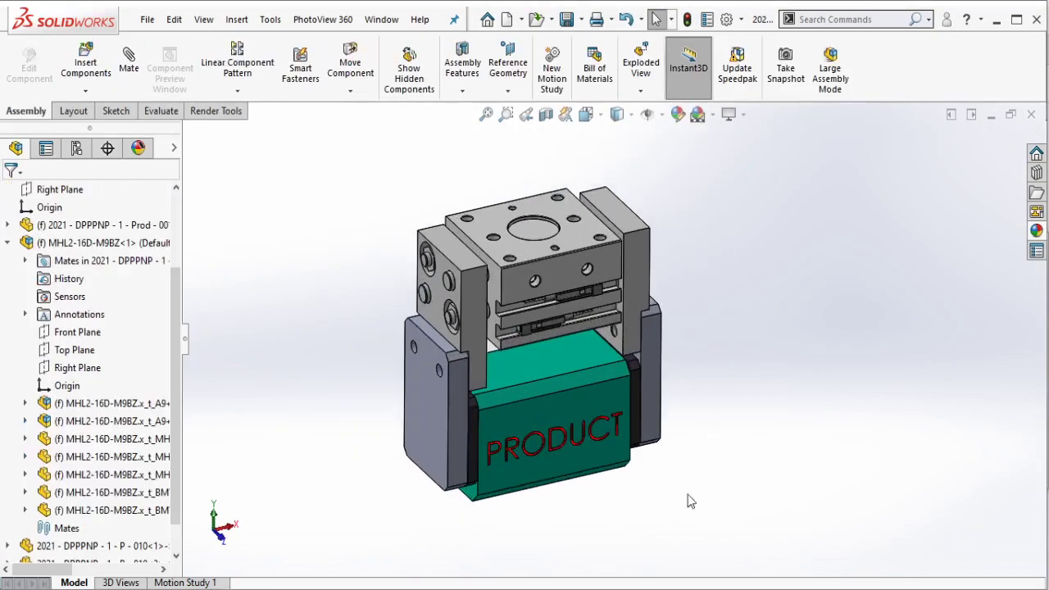
key(alt+Tab)
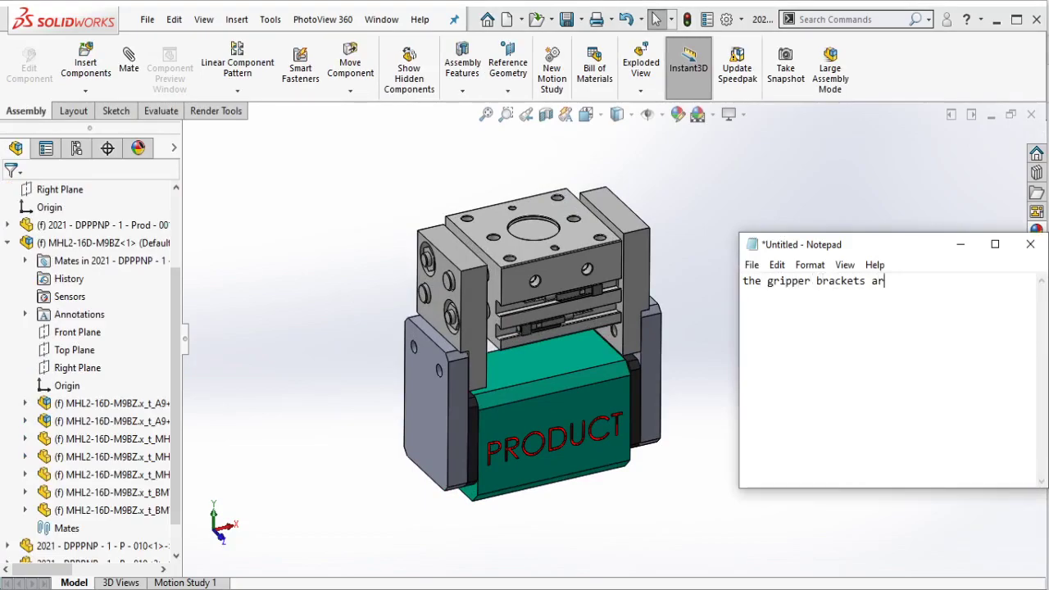
text(e done)
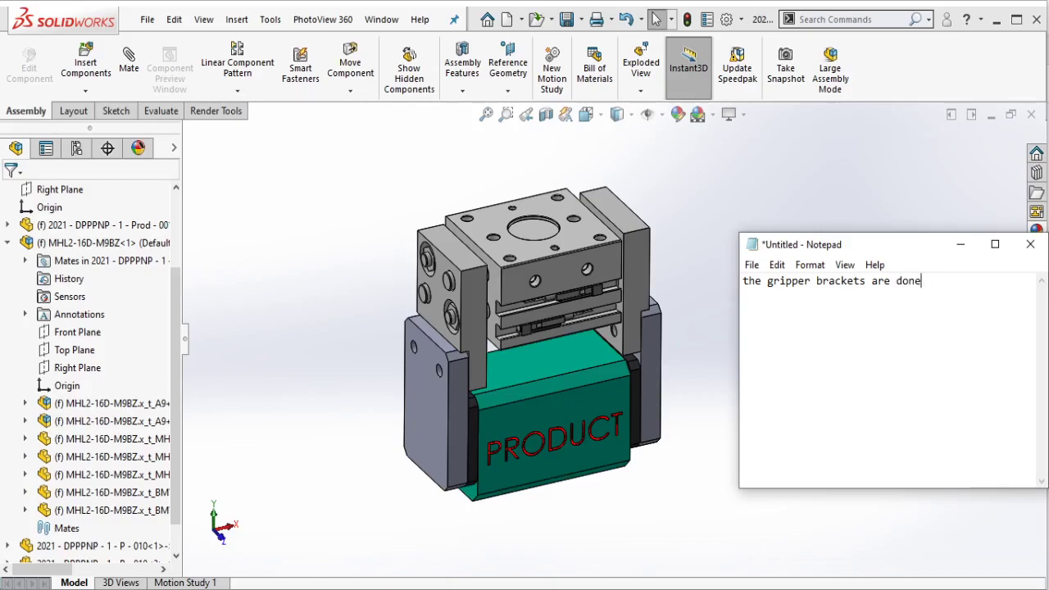